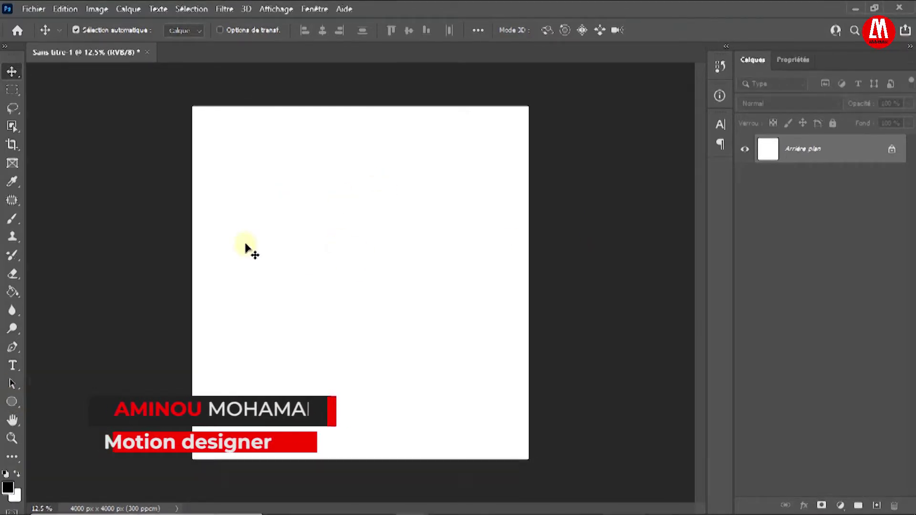
Step: Draw a black 4000 × 4000 px circle and position it at about X 1608, Y 400 px, running off the canvas
left_click(12, 401)
left_click_drag(277, 141, 573, 453)
double_click(782, 123)
type("4000")
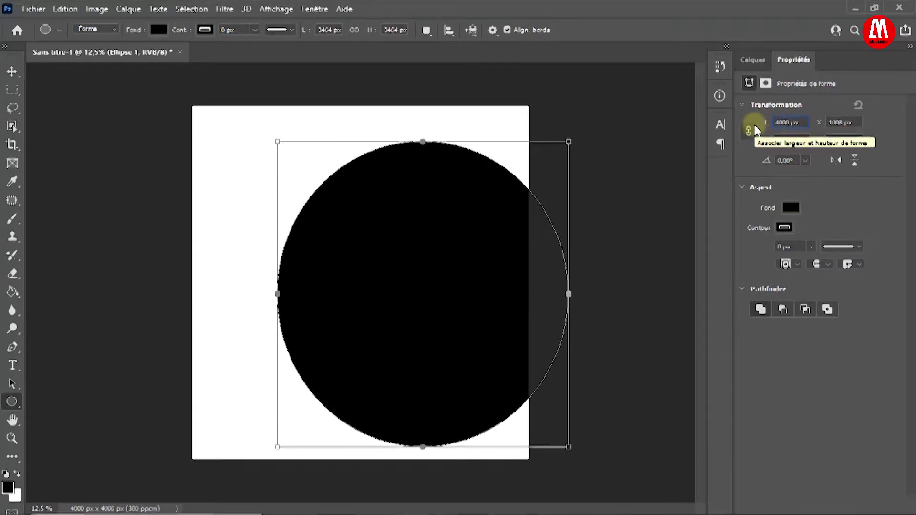
key("Tab")
type("40000")
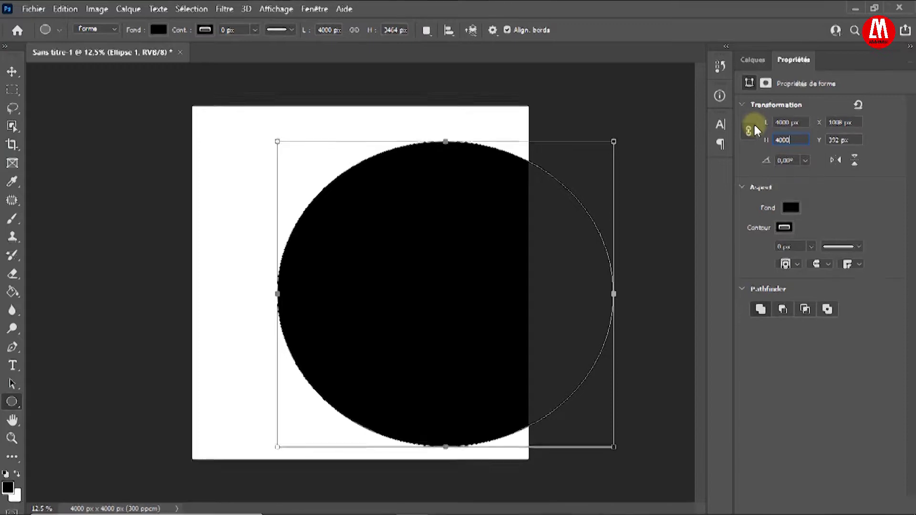
key("Return")
key("v")
left_click_drag(446, 316, 468, 313)
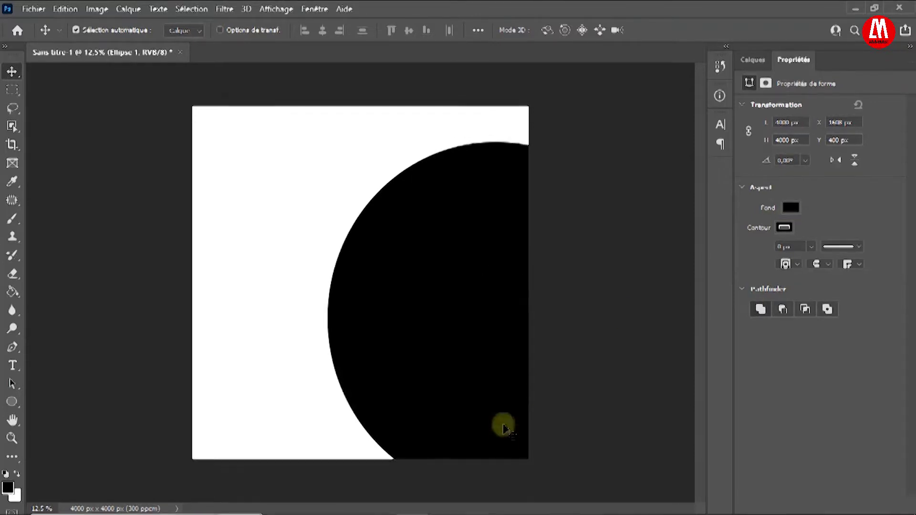
Step: Switch to the FLyer House folder in File Explorer and display its files as large icons
mouse_move(215, 513)
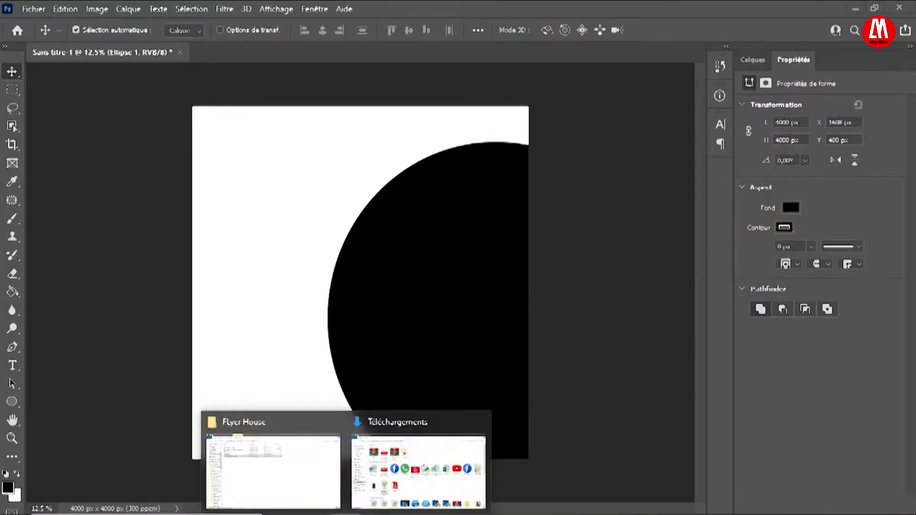
left_click(214, 452)
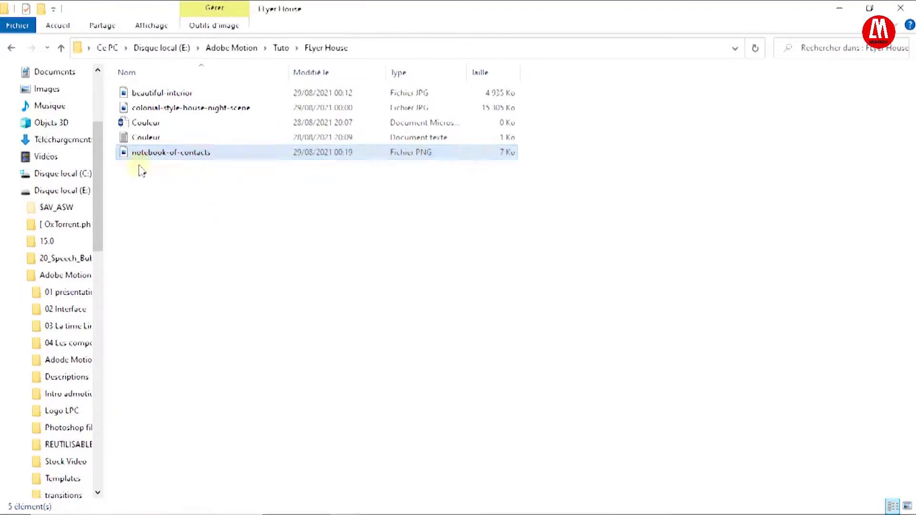
right_click(280, 228)
mouse_move(362, 247)
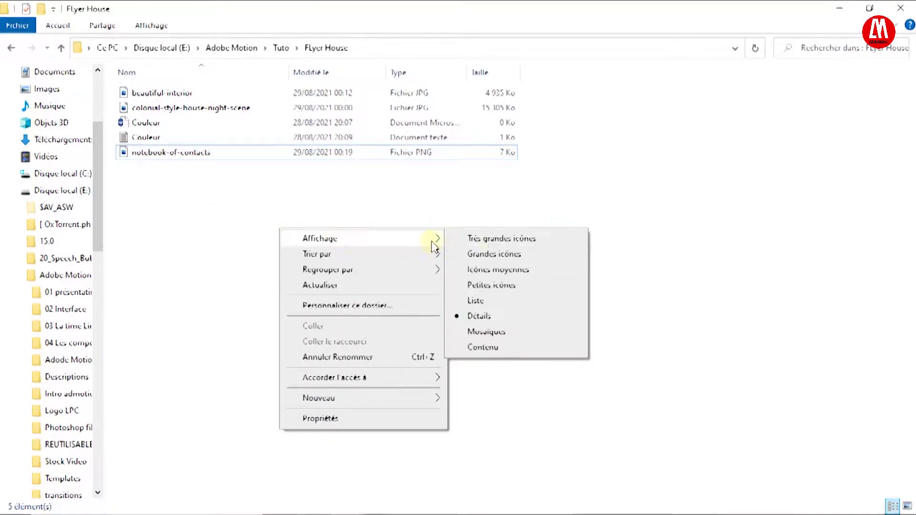
left_click(491, 253)
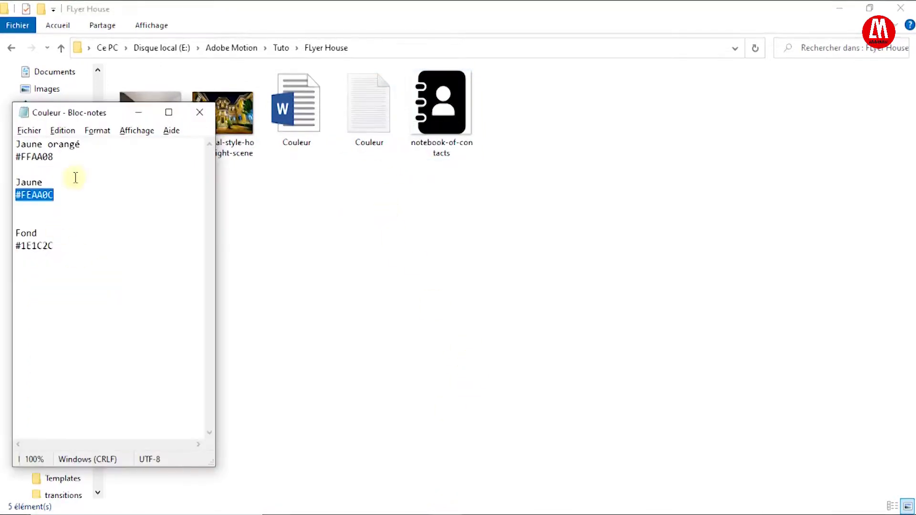
Step: Copy the yellow (Jaune) hex code #FEAA0C from the Couleur text file in Notepad
left_click(42, 195)
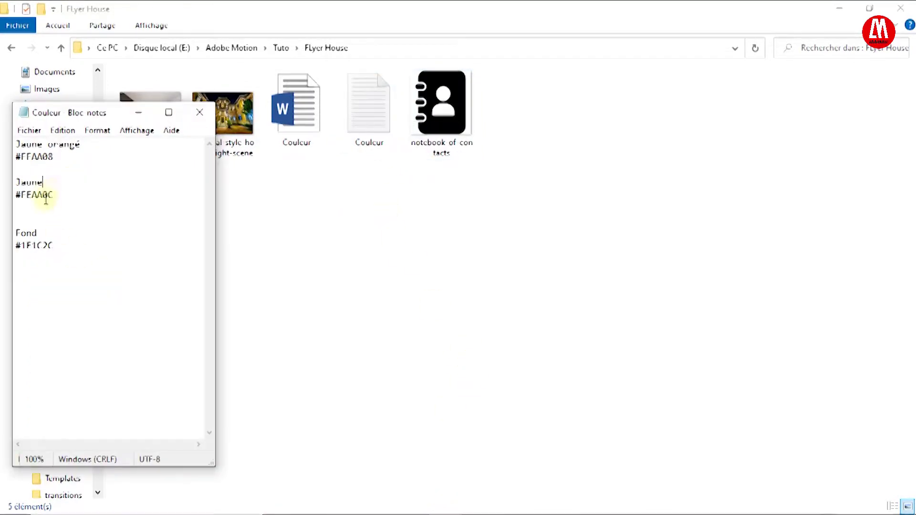
double_click(40, 195)
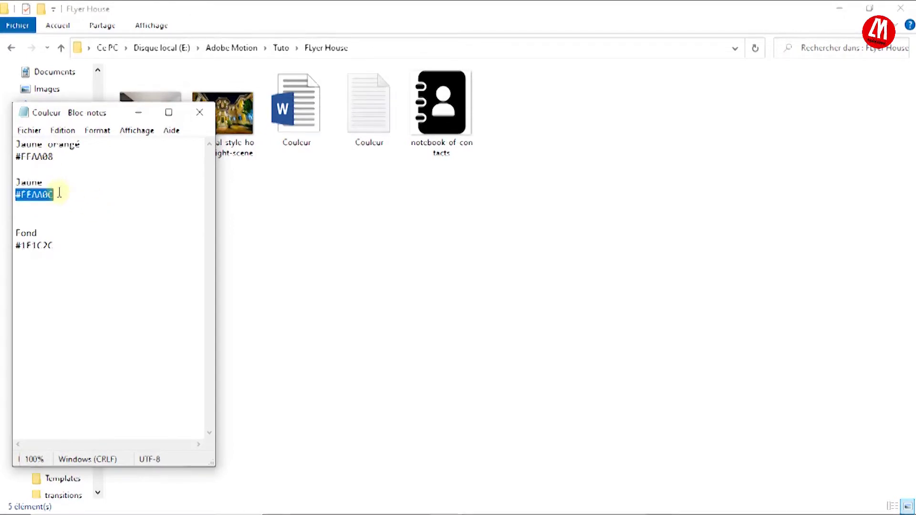
right_click(37, 195)
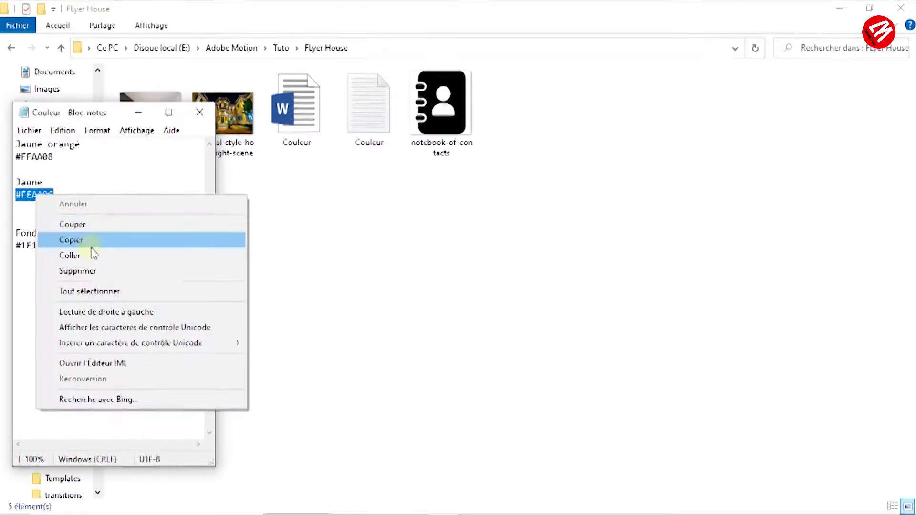
left_click(94, 240)
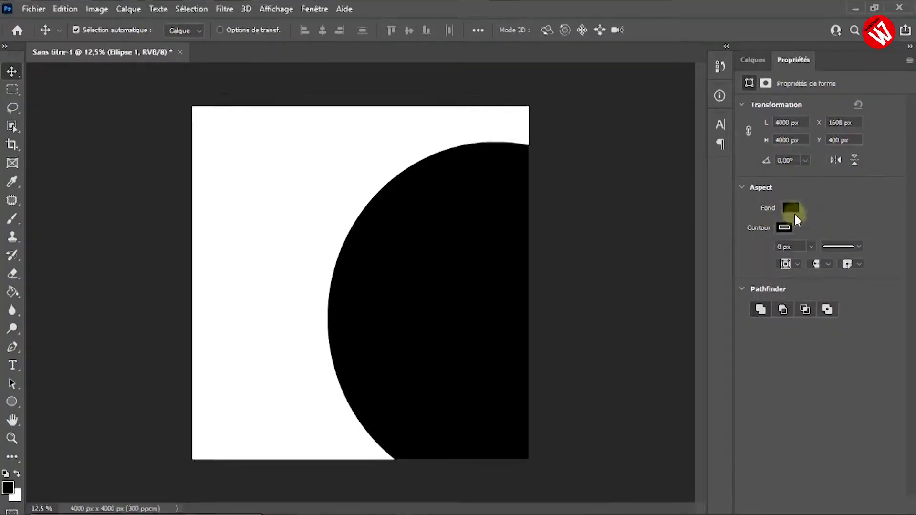
Step: Return to Photoshop and set the circle's fill colour to the copied yellow, #FEAA0C
left_click(792, 210)
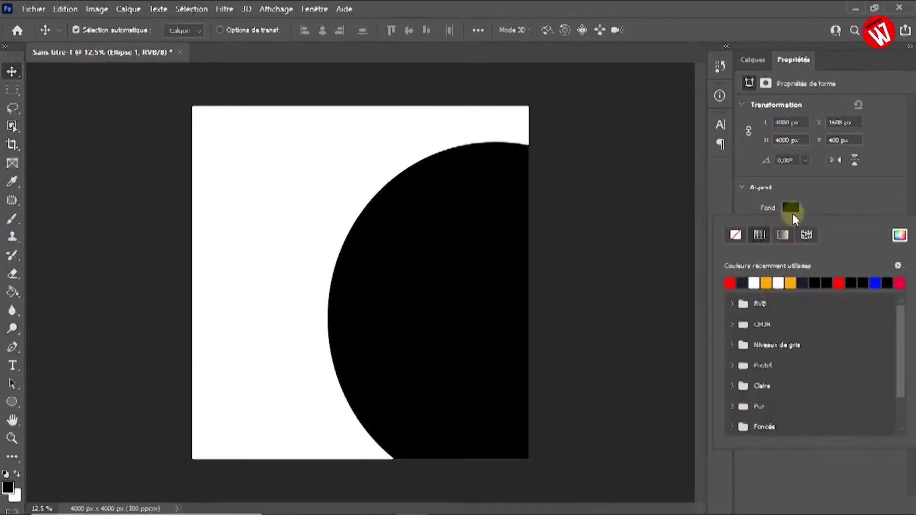
left_click(898, 236)
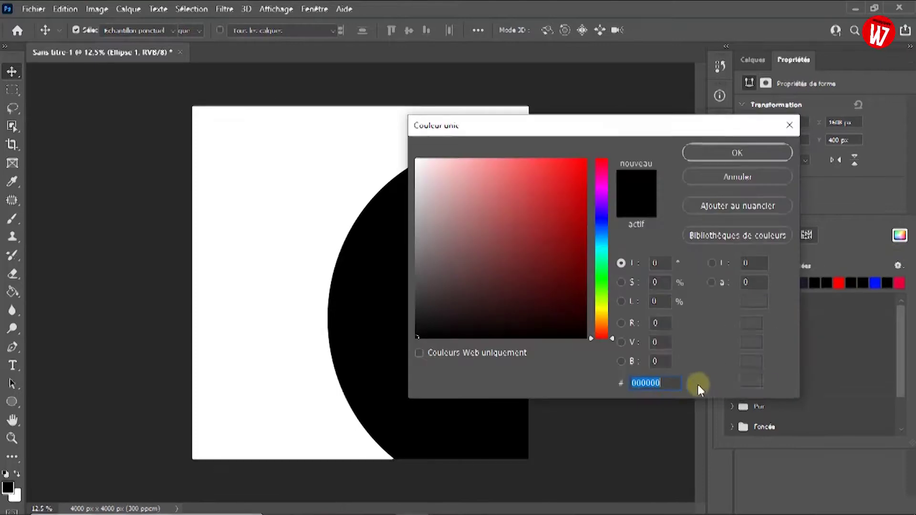
key("ctrl+v")
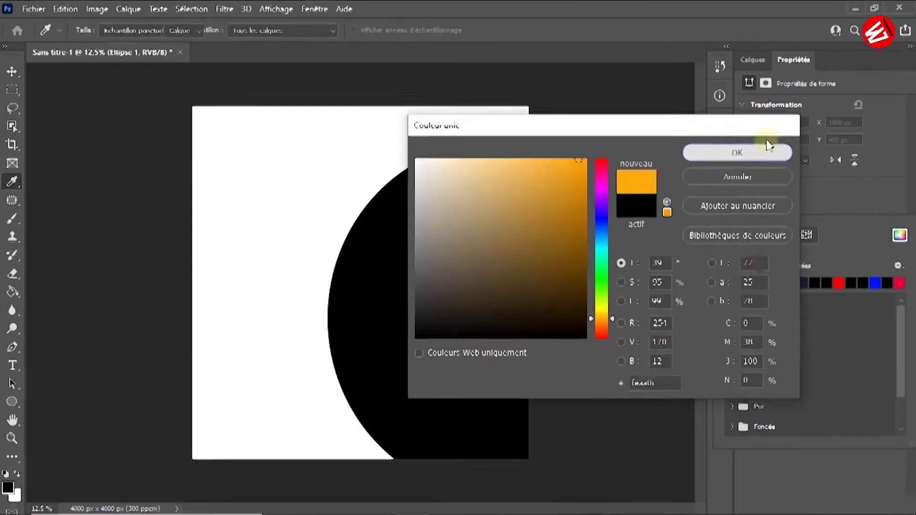
left_click(757, 151)
key("v")
Step: Duplicate the orange circle layer and select the original Ellipse 1 layer beneath the copy
left_click(753, 60)
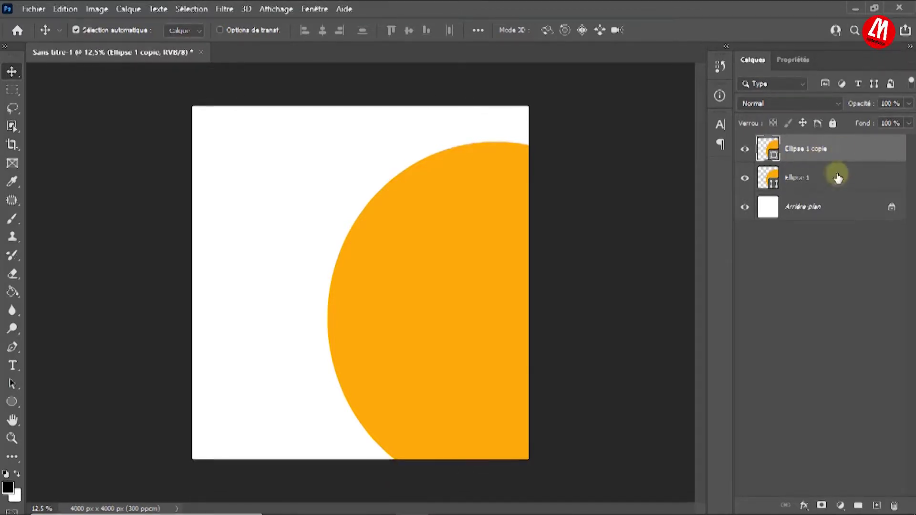
right_click(833, 179)
left_click(731, 78)
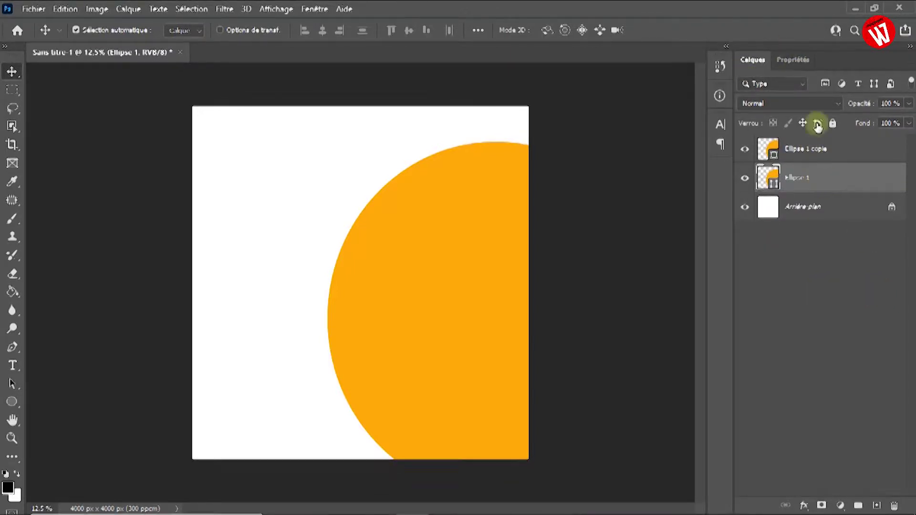
Step: Set the width and height of the lower circle, Ellipse 1, to 4300 px each
left_click(798, 58)
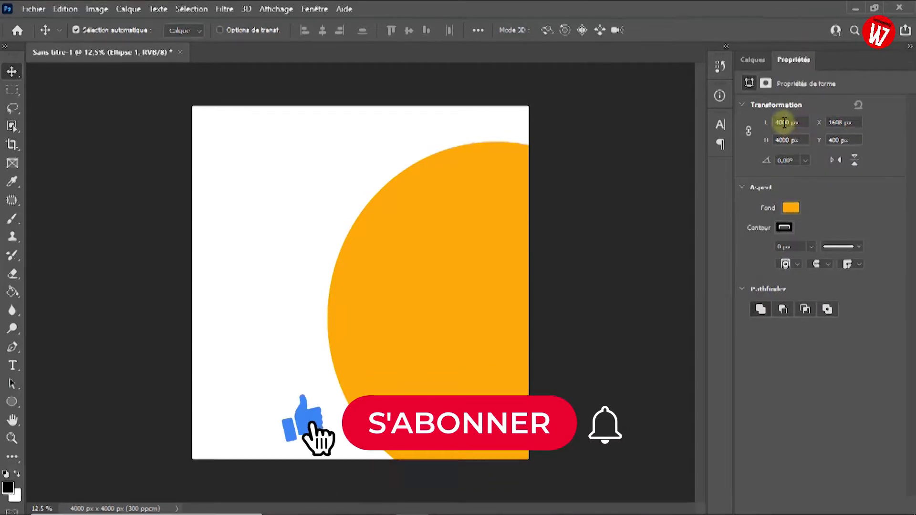
key("BackSpace")
type("3")
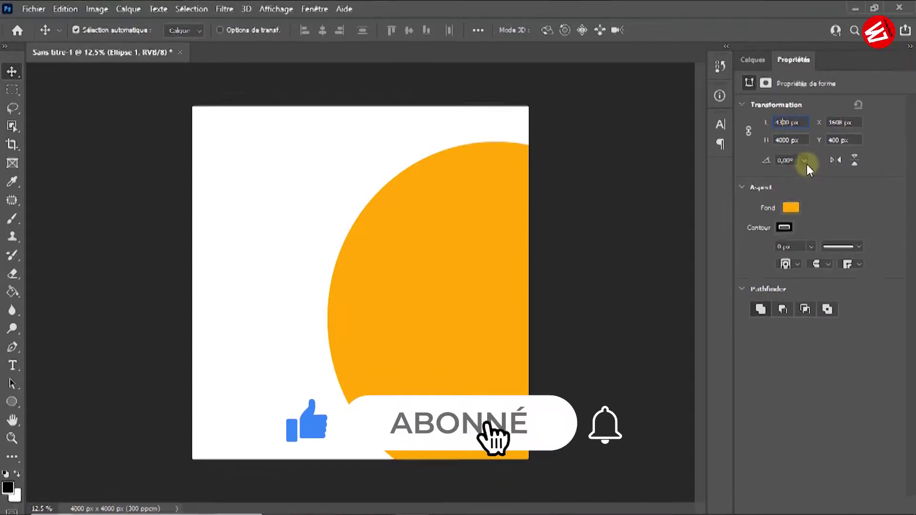
left_click(784, 142)
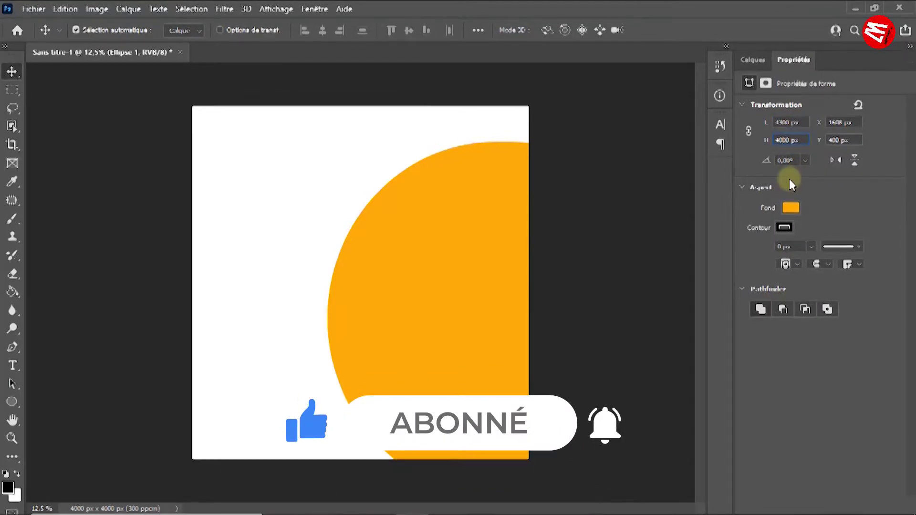
key("BackSpace")
type("3")
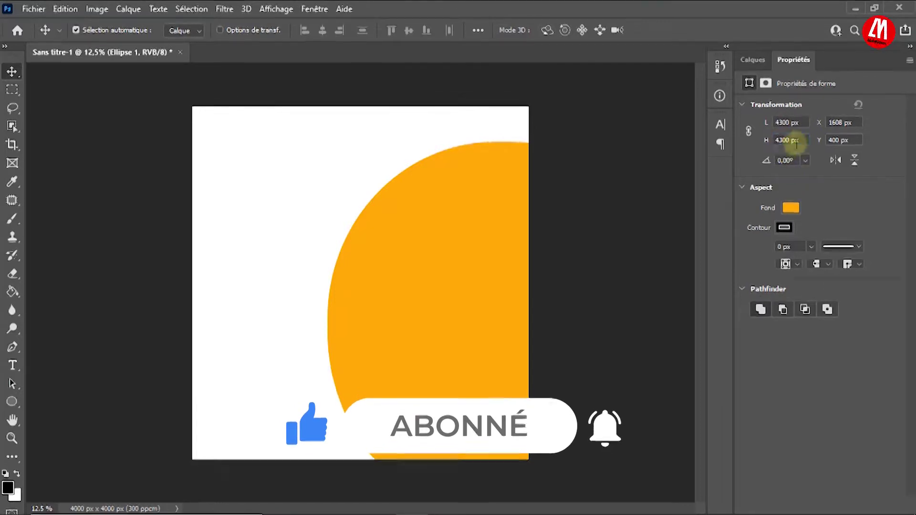
Step: Change the fill of the 4300 px lower circle to black (000000)
left_click(763, 60)
left_click(787, 65)
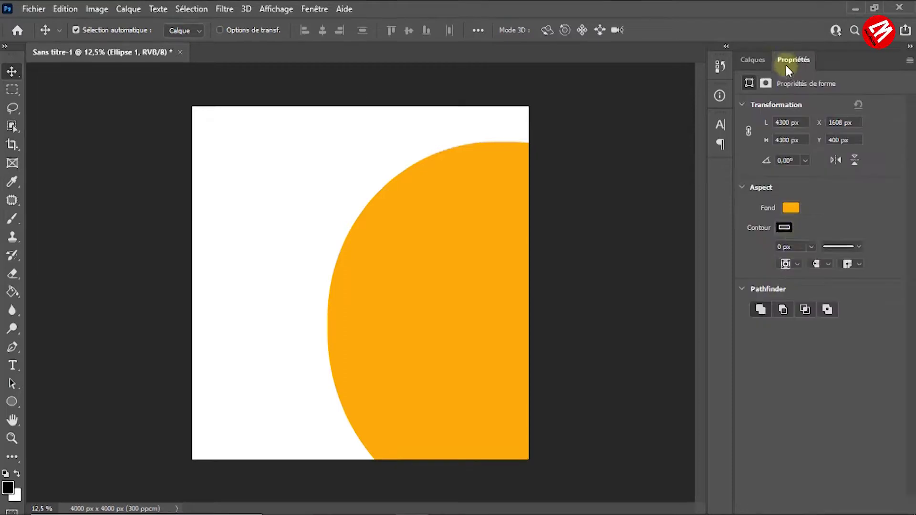
left_click(792, 208)
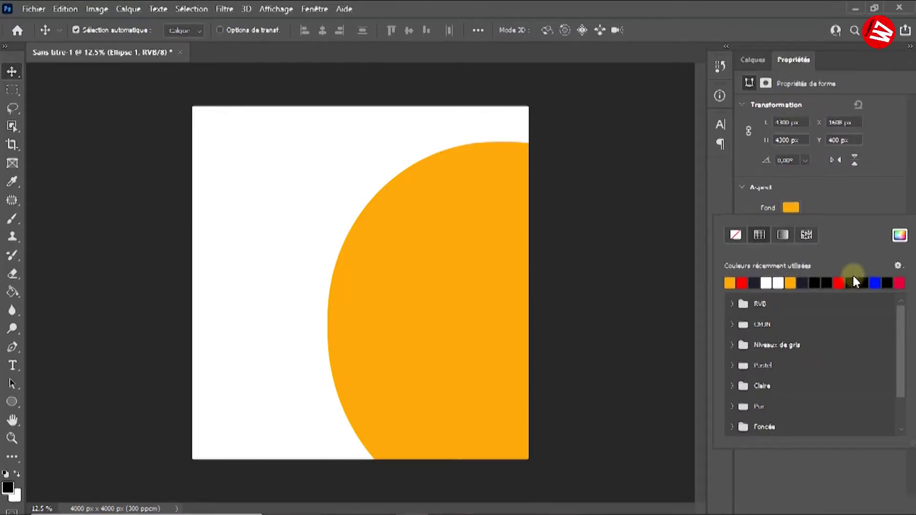
left_click(899, 235)
left_click_drag(572, 241, 410, 359)
left_click(712, 149)
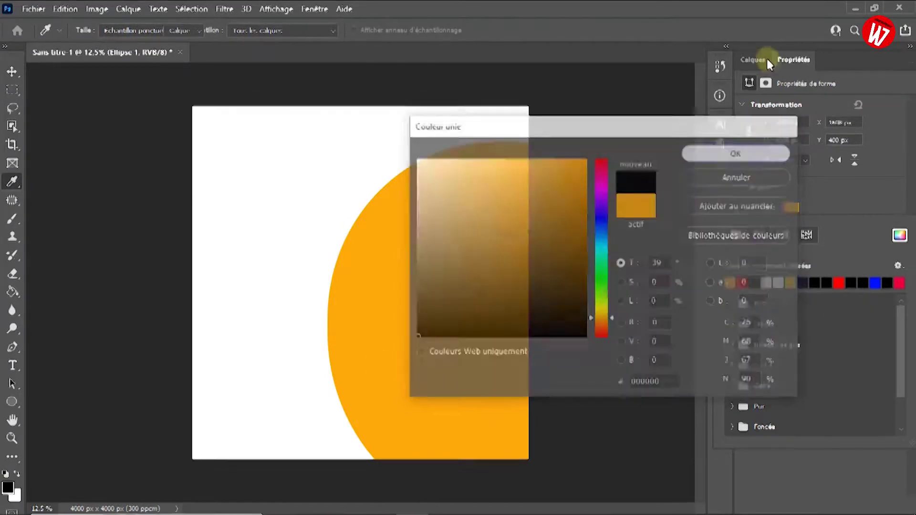
left_click(761, 64)
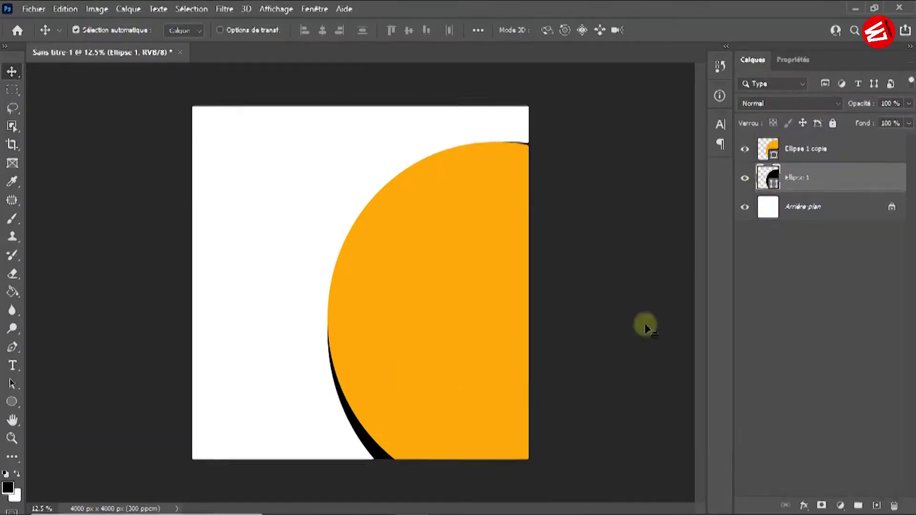
Step: With the orange circle temporarily hidden, move the black circle up and left so it spans the canvas height
left_click(747, 149)
left_click_drag(387, 370, 339, 336)
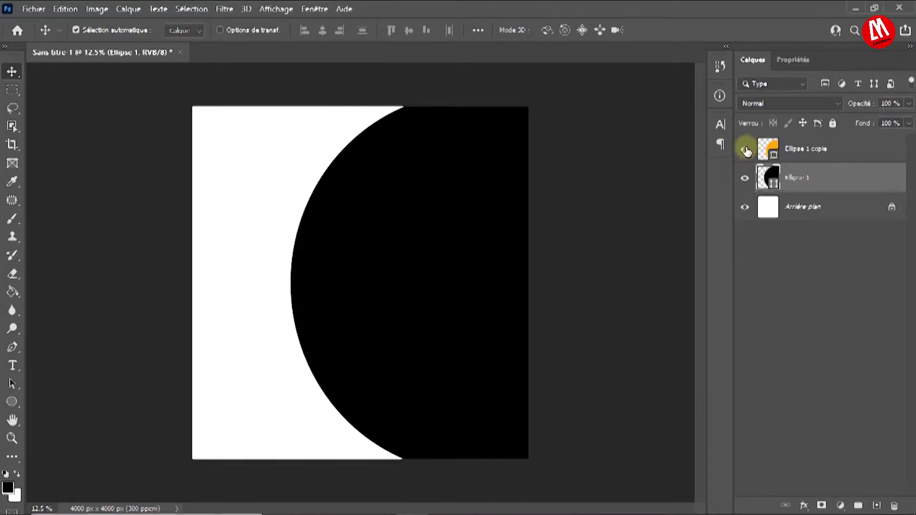
left_click(745, 149)
Step: Shift the black and orange circles so a tapering black crescent follows the orange circle's upper-left edge
left_click_drag(351, 188, 376, 202)
left_click_drag(402, 243, 406, 240)
left_click_drag(423, 150, 416, 138)
left_click_drag(420, 271, 421, 262)
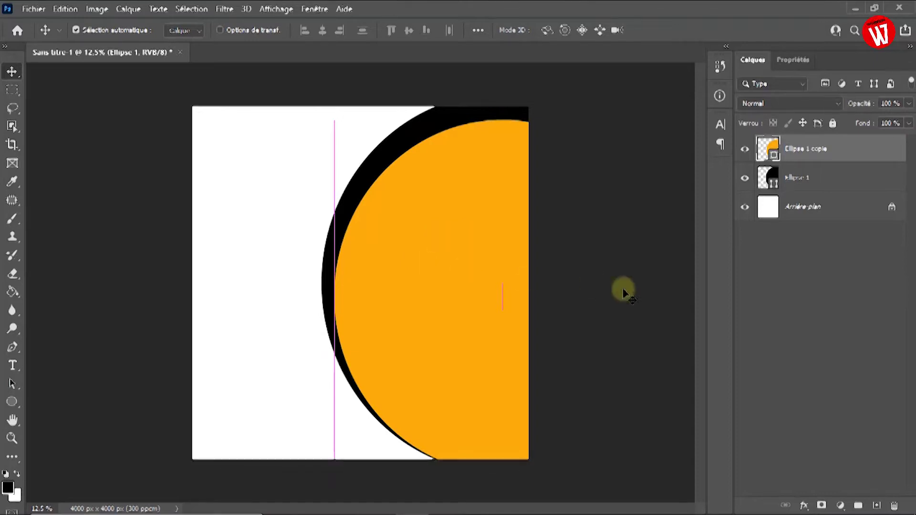
left_click(857, 311)
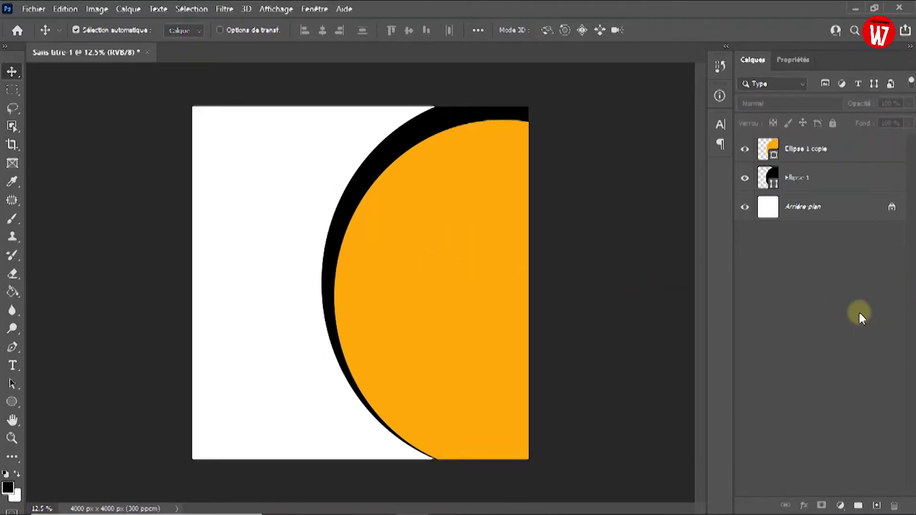
Step: Duplicate the orange circle layer and move the copy down and left over the canvas's lower part
left_click(836, 160)
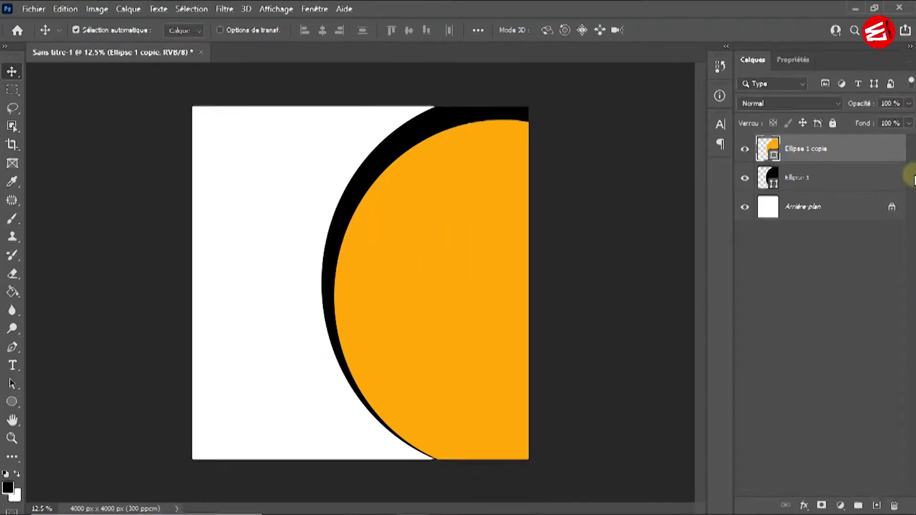
key("ctrl+j")
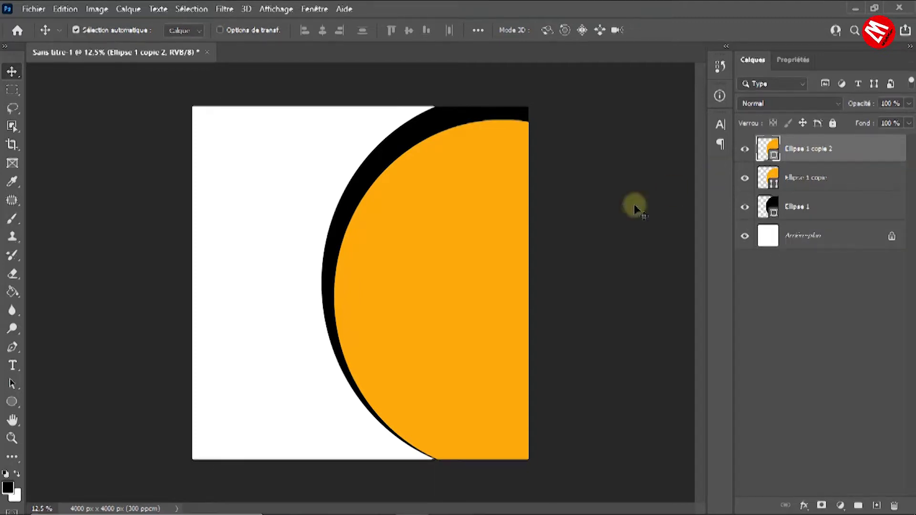
left_click_drag(461, 238, 337, 358)
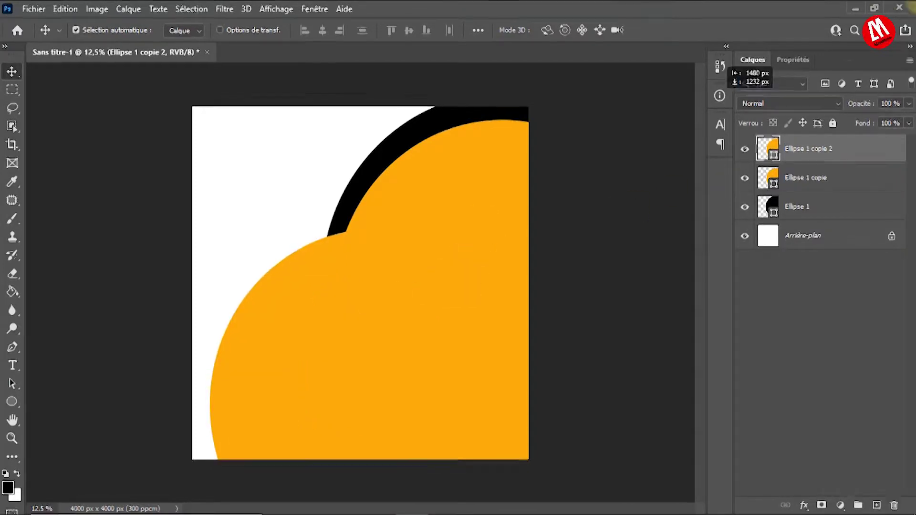
Step: Fill the new circle copy with white and move it to about X 1222, Y 3126 px, cutting into the orange circle's bottom
left_click(792, 60)
left_click(795, 210)
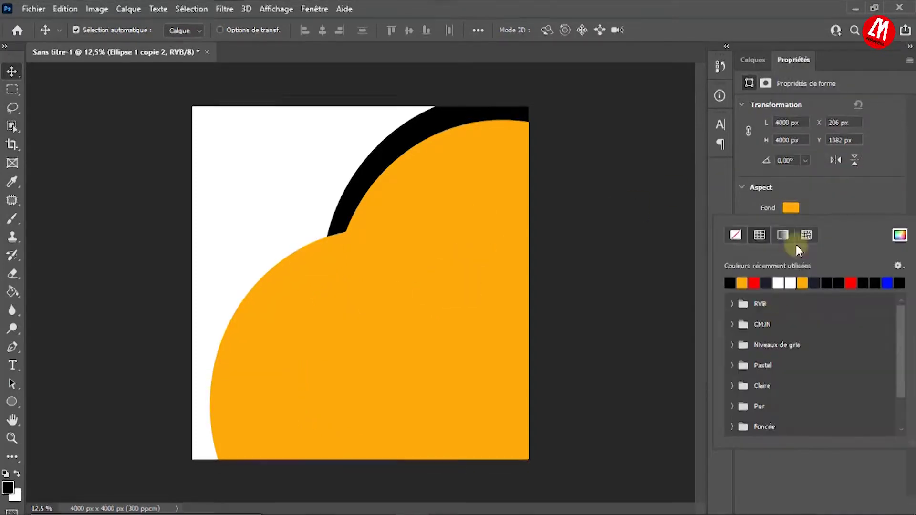
left_click(790, 283)
left_click_drag(367, 305, 474, 423)
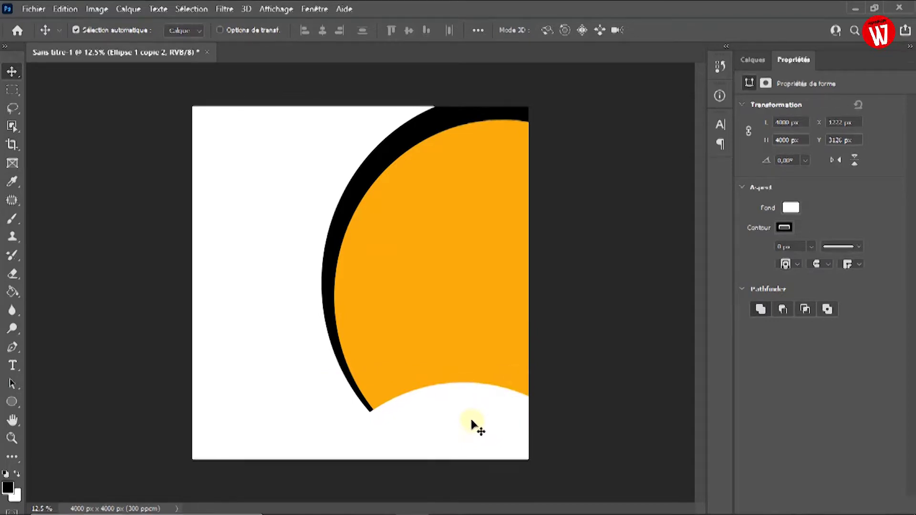
Step: Duplicate the white circle layer, and copy the Fond colour code #1E1C2C from the Couleur note in Notepad
left_click(753, 60)
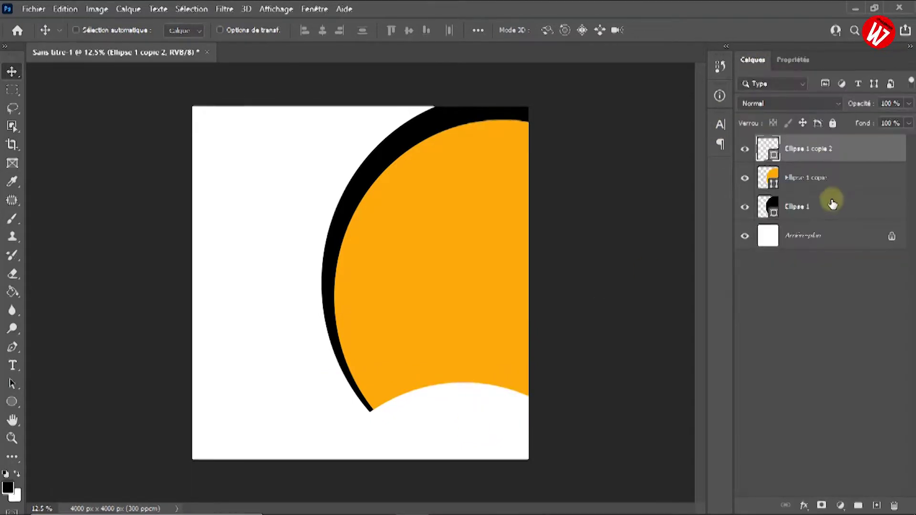
key("ctrl+j")
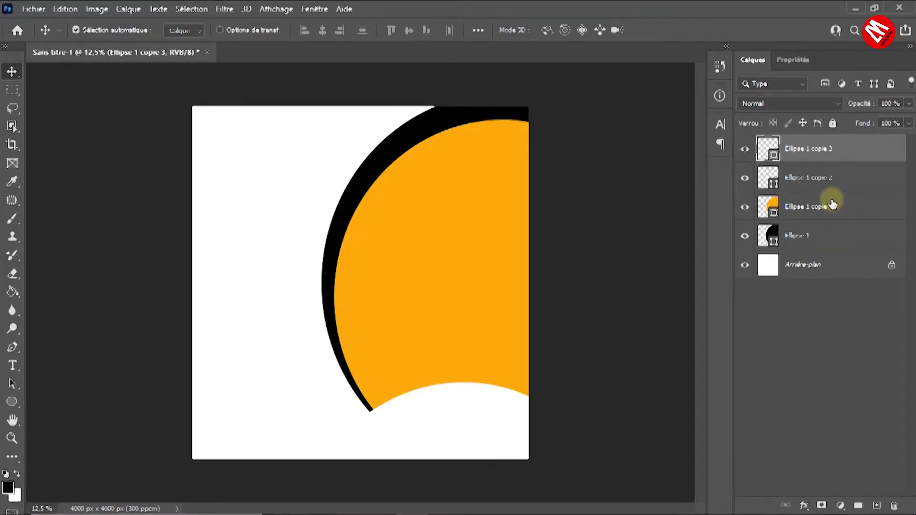
left_click(796, 60)
left_click(792, 207)
left_click(493, 482)
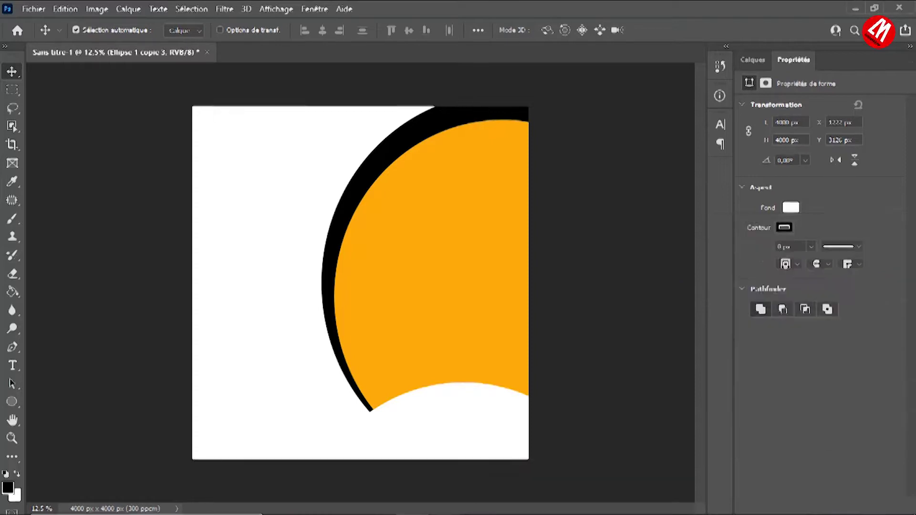
key("alt+Tab")
double_click(39, 247)
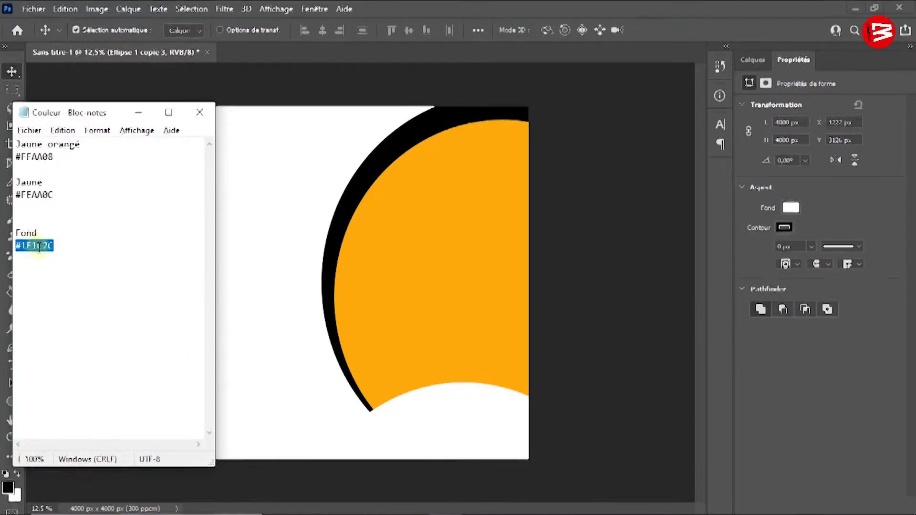
Step: Switch back to Photoshop and fill the new circle copy with #1E1C2C
left_click(746, 57)
left_click(802, 64)
left_click(791, 208)
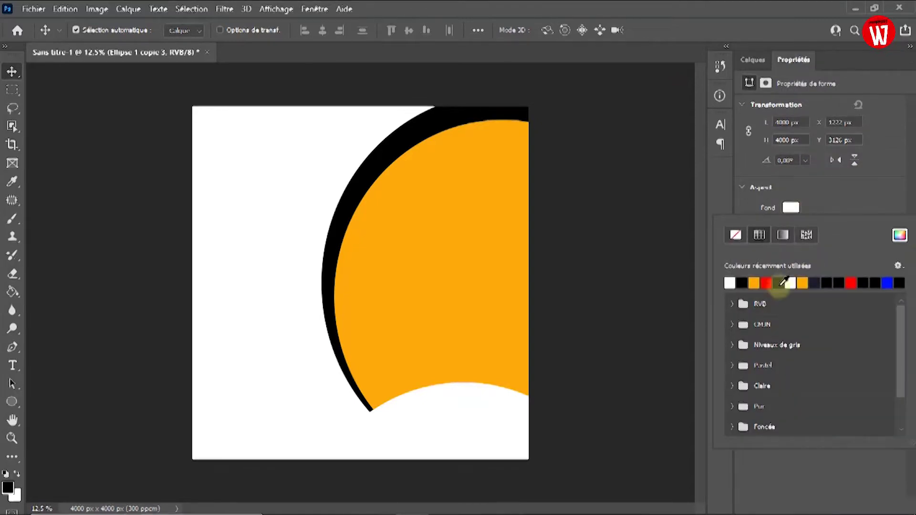
left_click(899, 235)
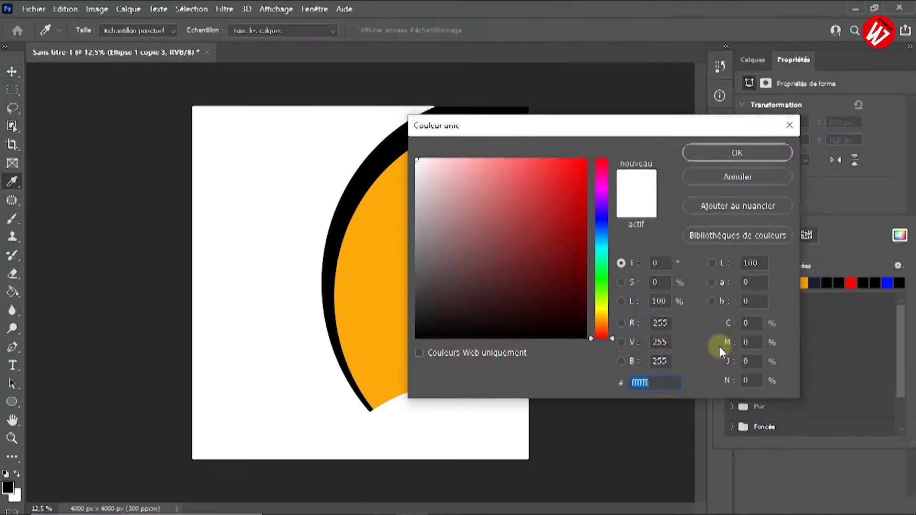
type("#1E1C2C")
left_click(730, 152)
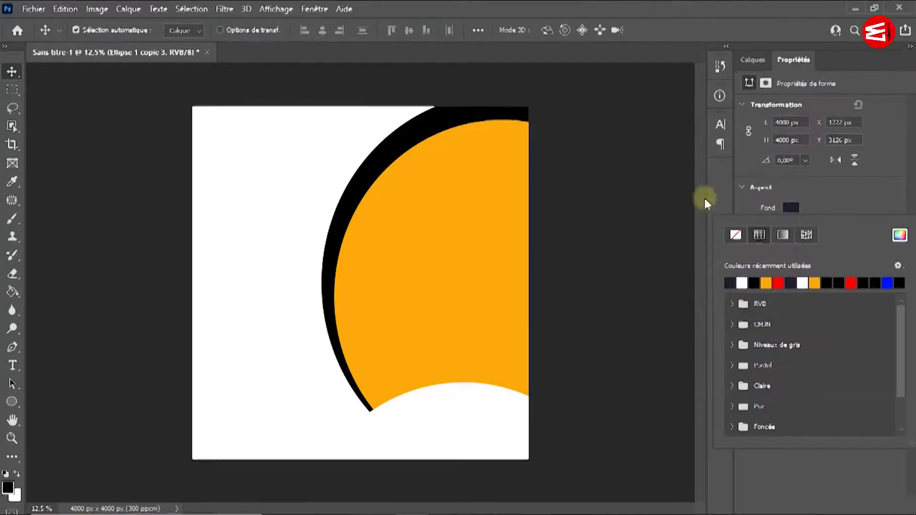
Step: Stack the dark circle beneath the white one and shift both so a tapering dark crescent follows the white circle's upper edge
left_click(752, 58)
left_click_drag(801, 147, 773, 167)
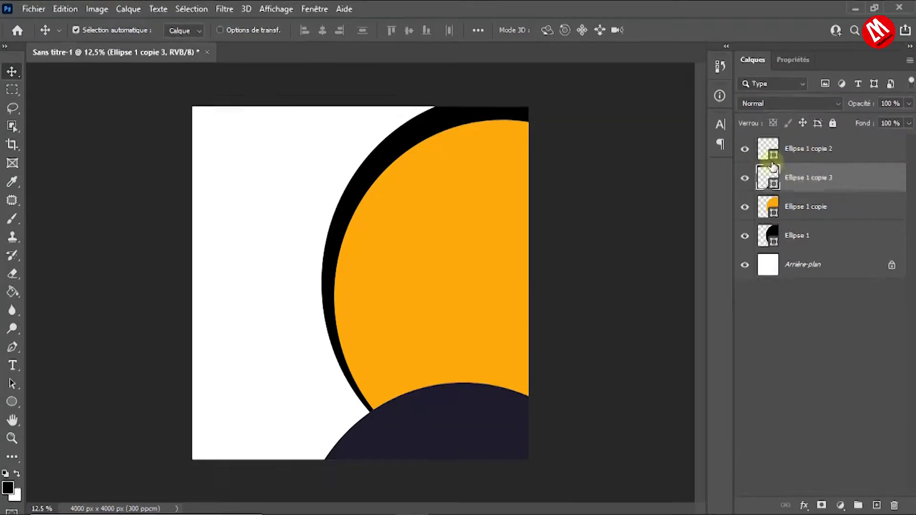
left_click(746, 153)
left_click_drag(466, 425, 457, 385)
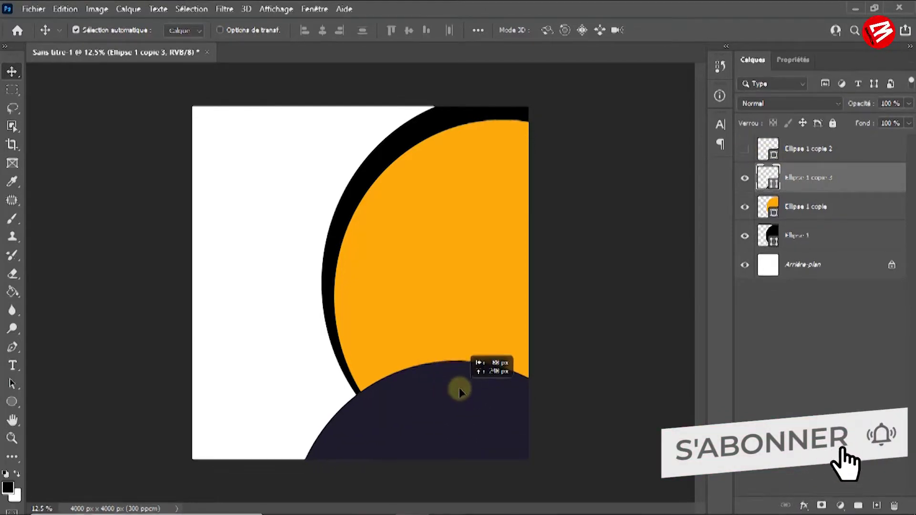
left_click(745, 150)
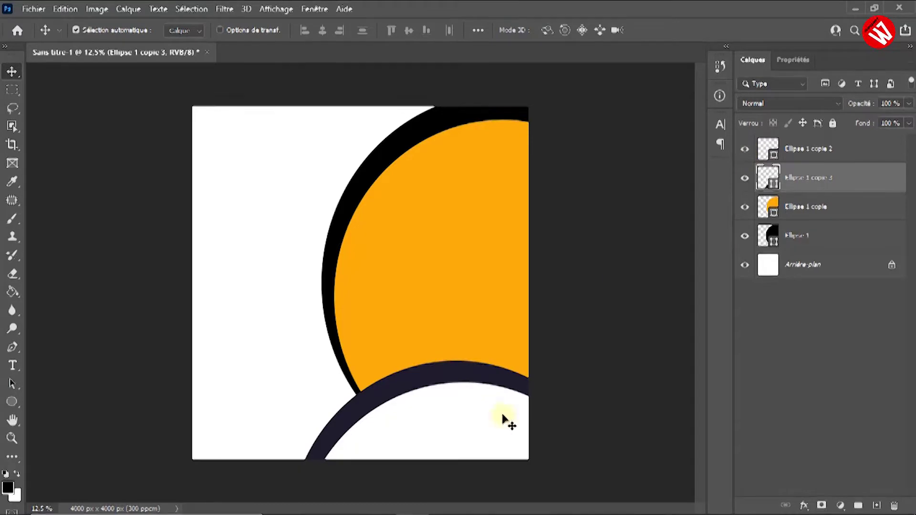
left_click_drag(439, 377, 449, 382)
left_click_drag(440, 421, 435, 389)
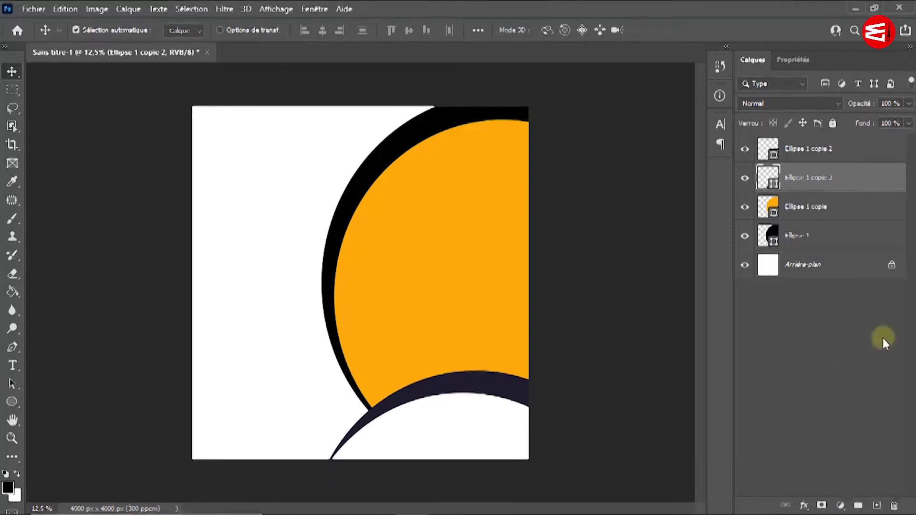
Step: Add a solid colour fill layer in #1E1C2C directly above the background layer
left_click(844, 325)
left_click(847, 273)
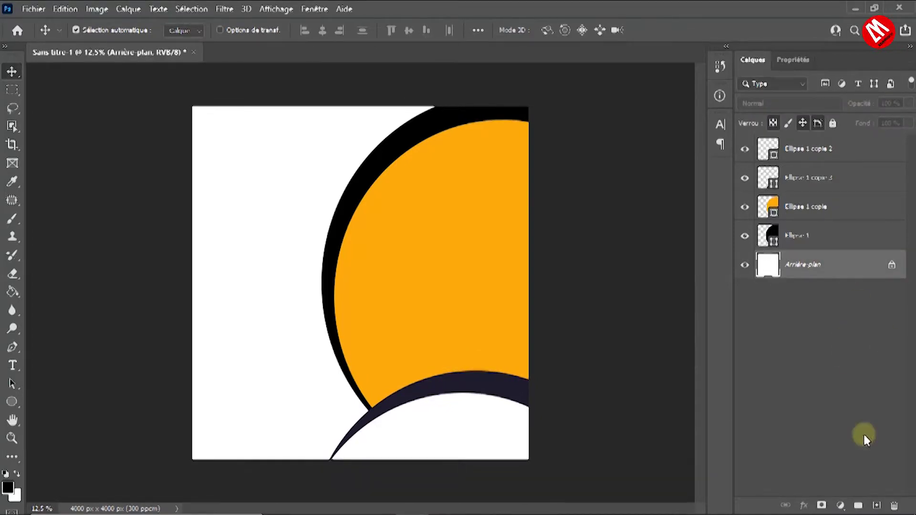
left_click(840, 506)
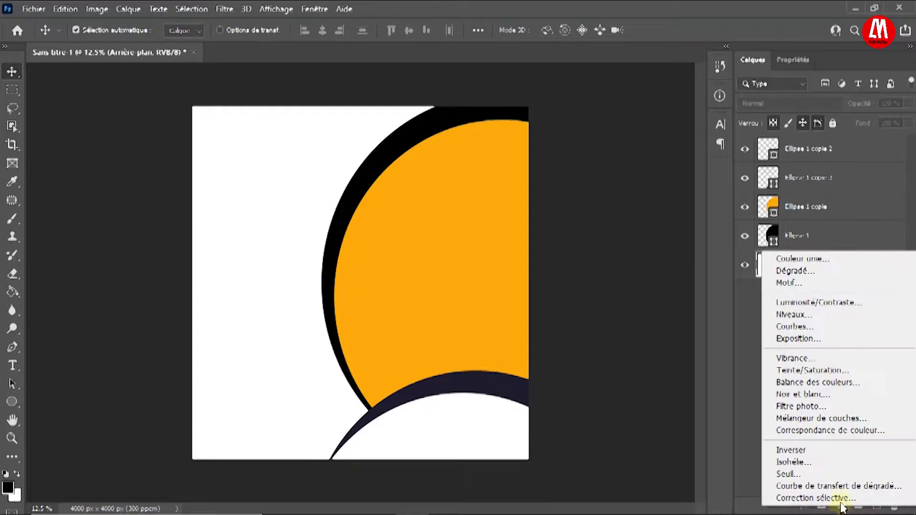
left_click(809, 263)
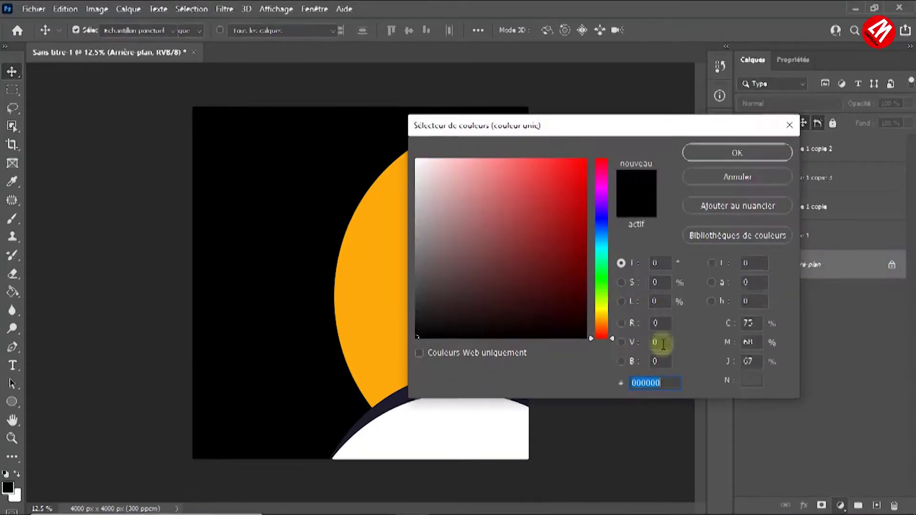
type("#1E1C2C")
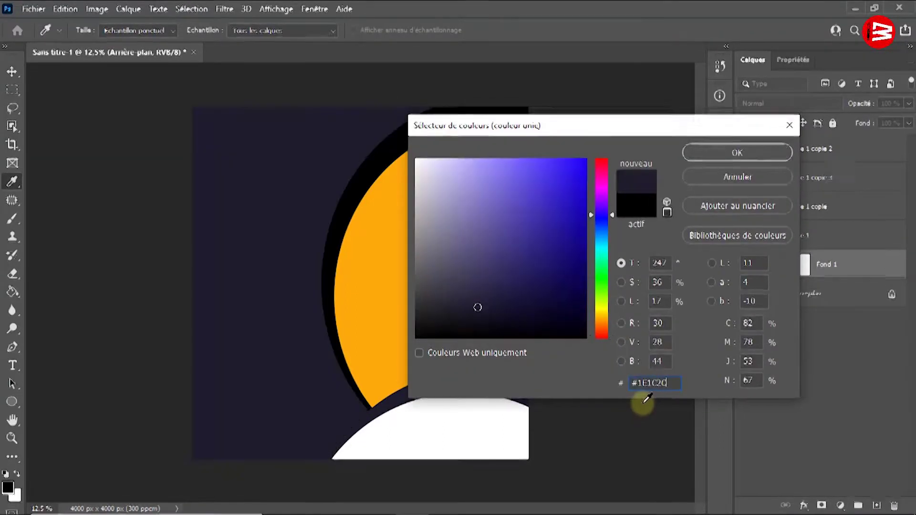
left_click(734, 148)
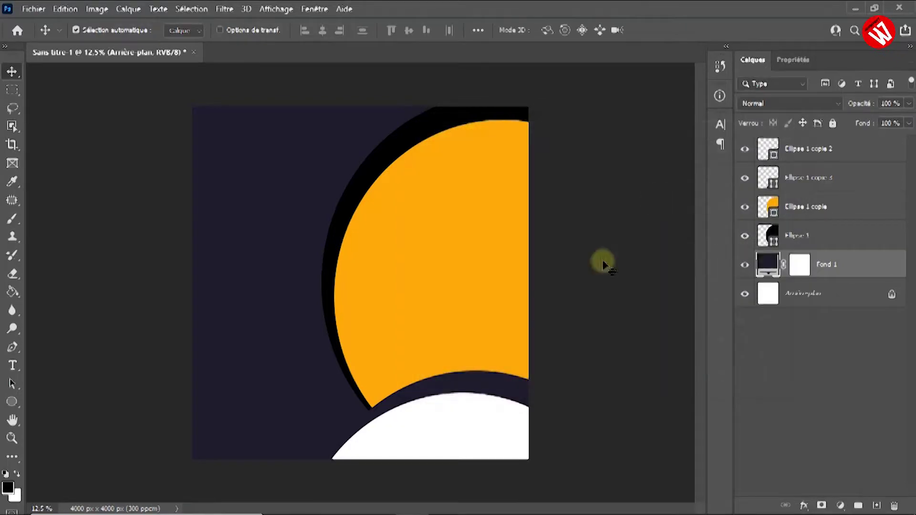
Step: Draw a rectangle about 1064 × 256 px beside the black crescent's outer edge and round its corners to 50 px
left_click(11, 404)
left_click(87, 413)
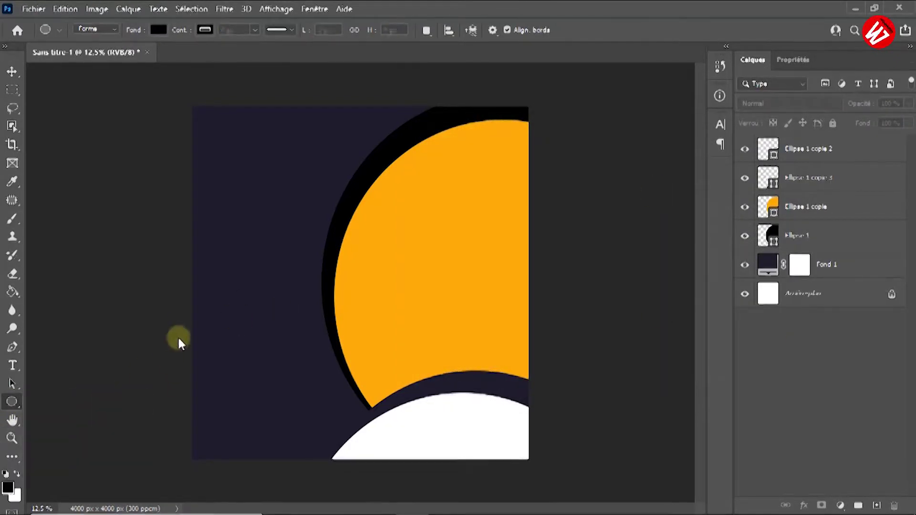
left_click_drag(208, 302, 299, 326)
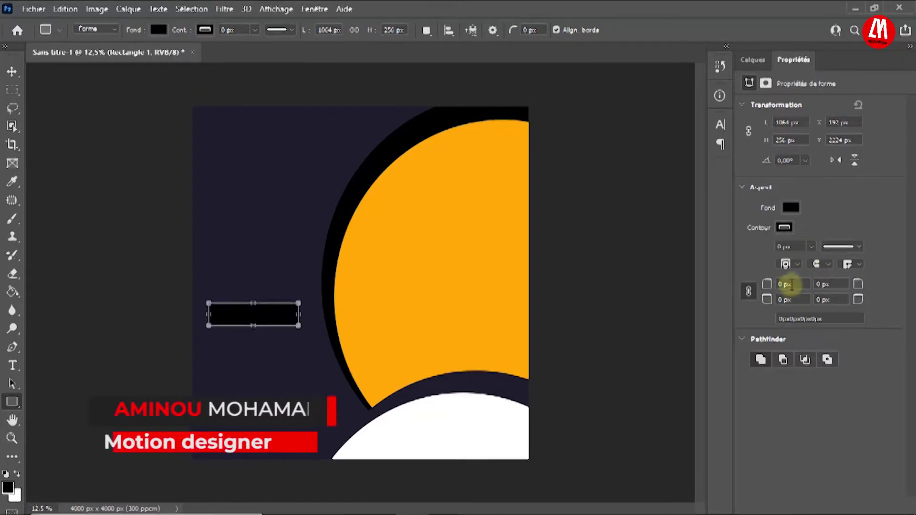
left_click(792, 284)
type("40")
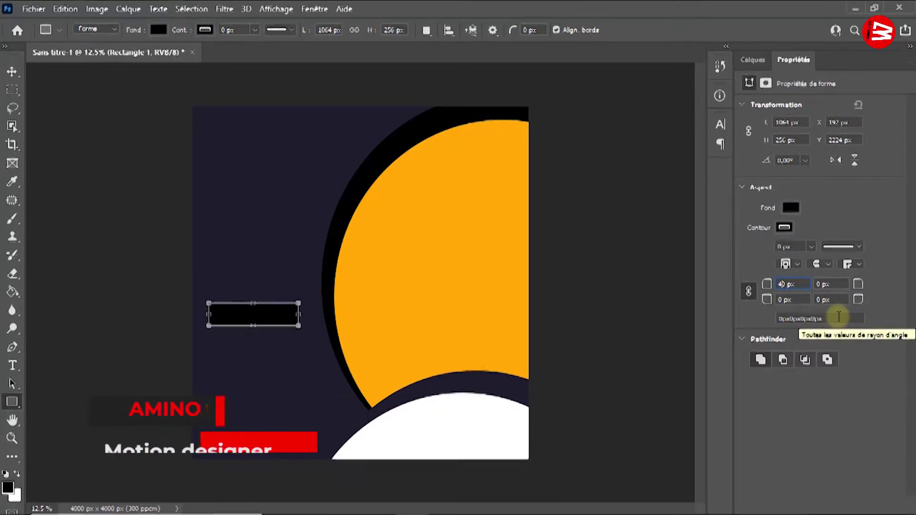
key("Return")
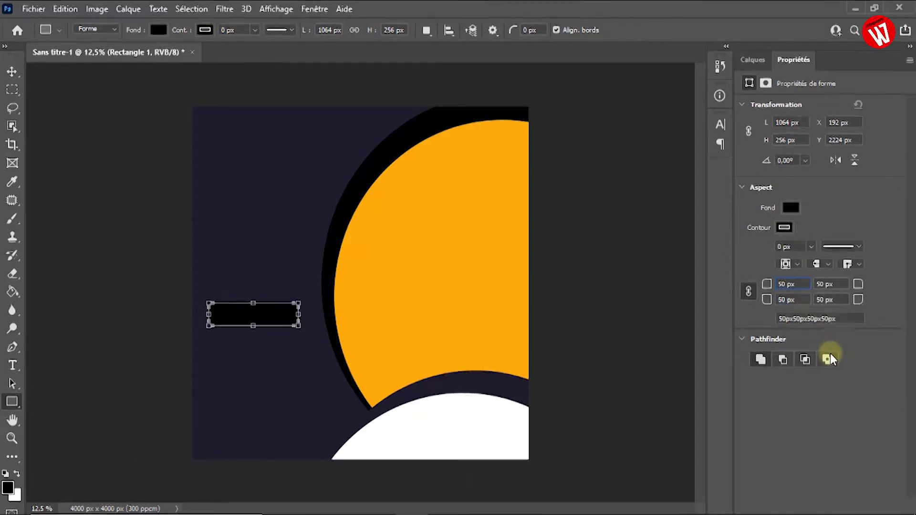
Step: Fill the rounded rectangle with the Jaune colour code copied from the Couleur note in Notepad
left_click(793, 211)
left_click(410, 514)
left_click_drag(16, 195, 54, 195)
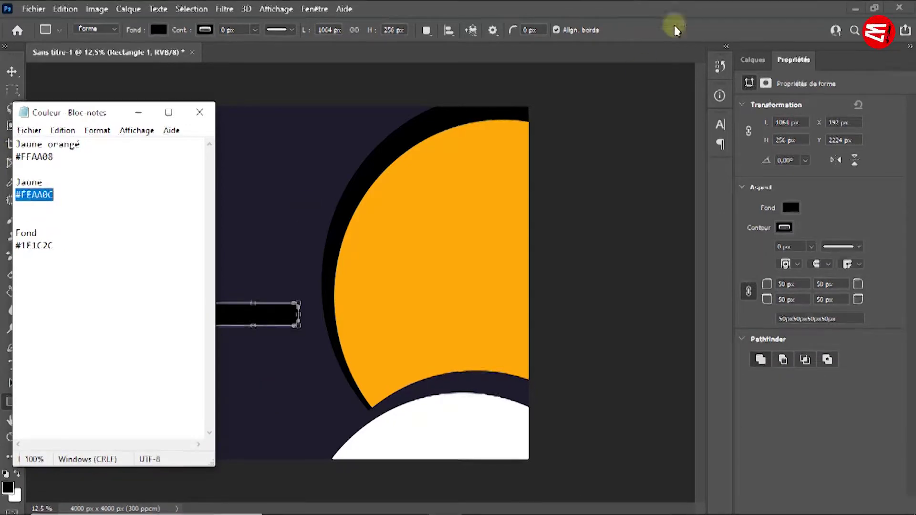
left_click(752, 60)
left_click(811, 64)
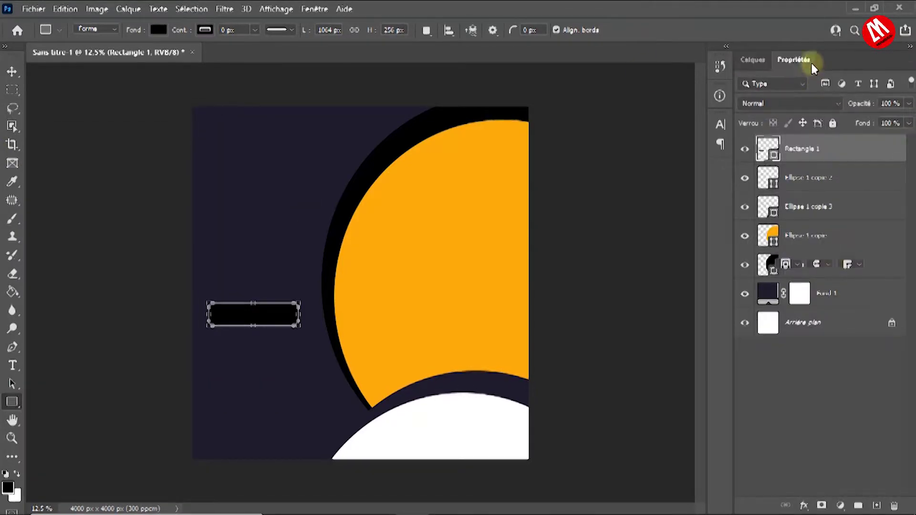
left_click(789, 207)
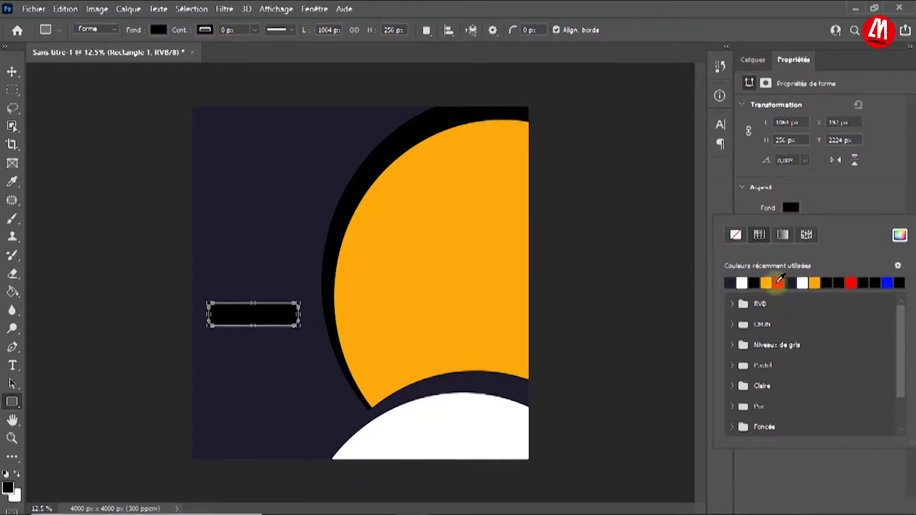
left_click(900, 234)
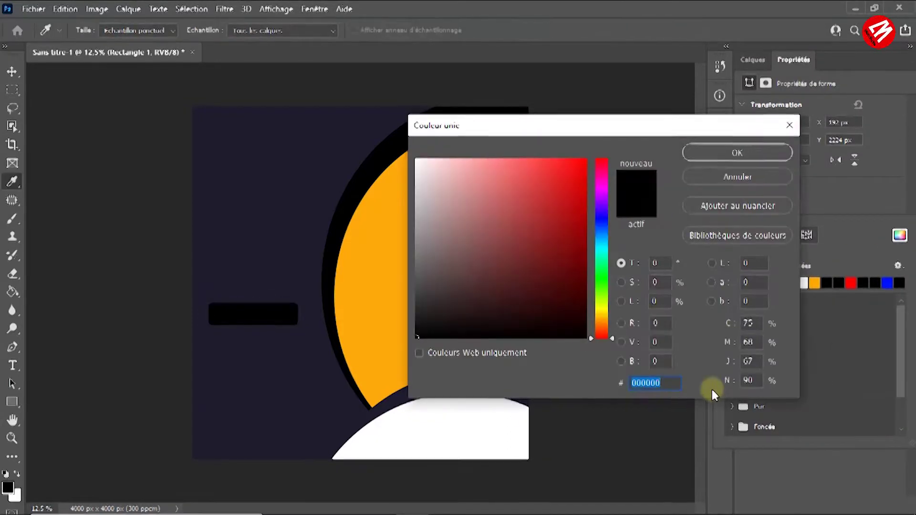
type("FFAA0C")
left_click(768, 150)
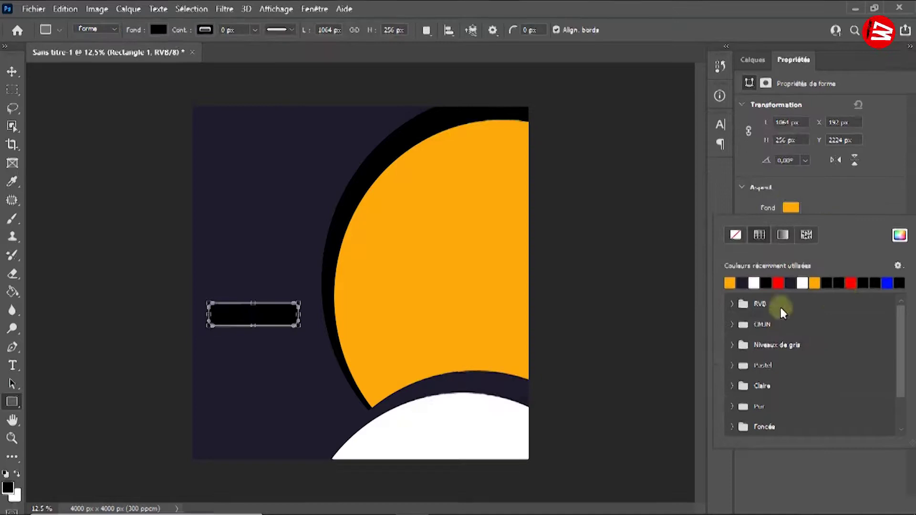
Step: Move the yellow rounded rectangle slightly up and left to X 150, Y 2150 px
left_click(12, 72)
mouse_move(257, 320)
left_mouse_down()
mouse_move(266, 307)
mouse_move(253, 313)
left_mouse_up()
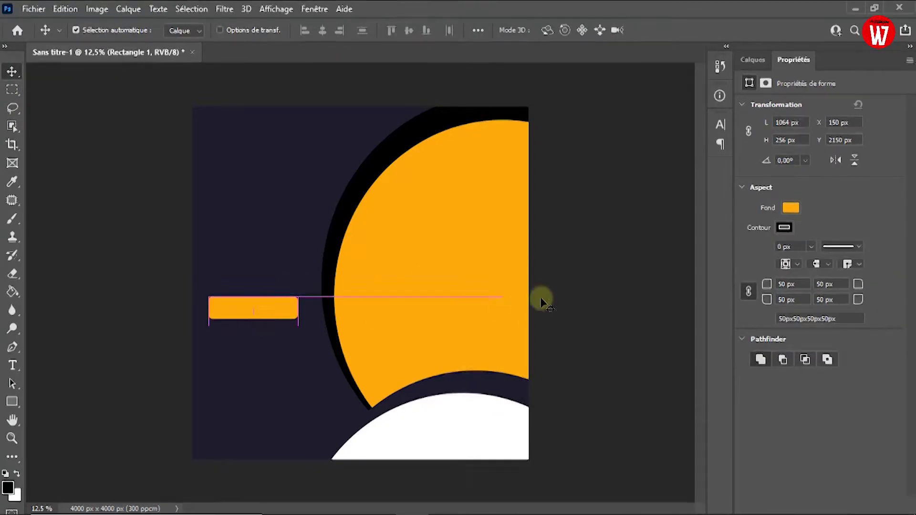
left_click(583, 275)
Step: Shift the white and dark circles slightly down and right, with the dark one at about X 1446, Y 3070 px
left_click_drag(459, 385, 479, 414)
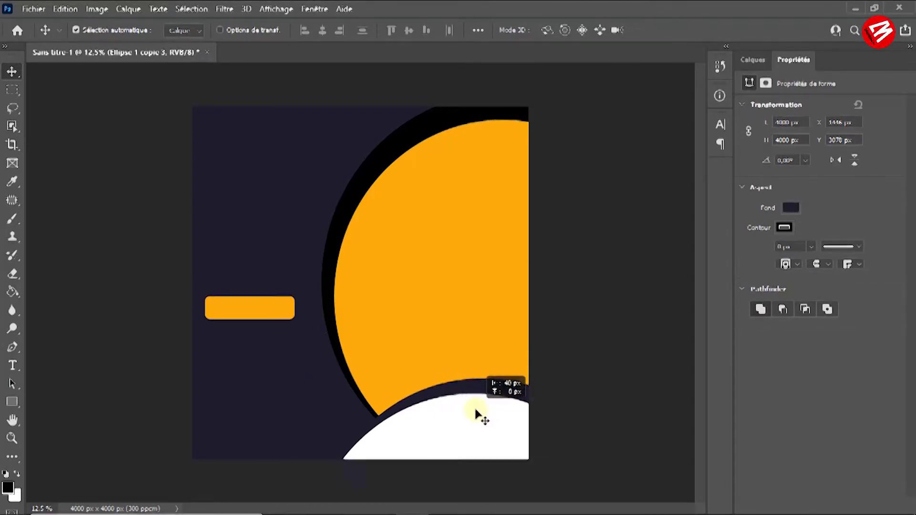
left_click(610, 318)
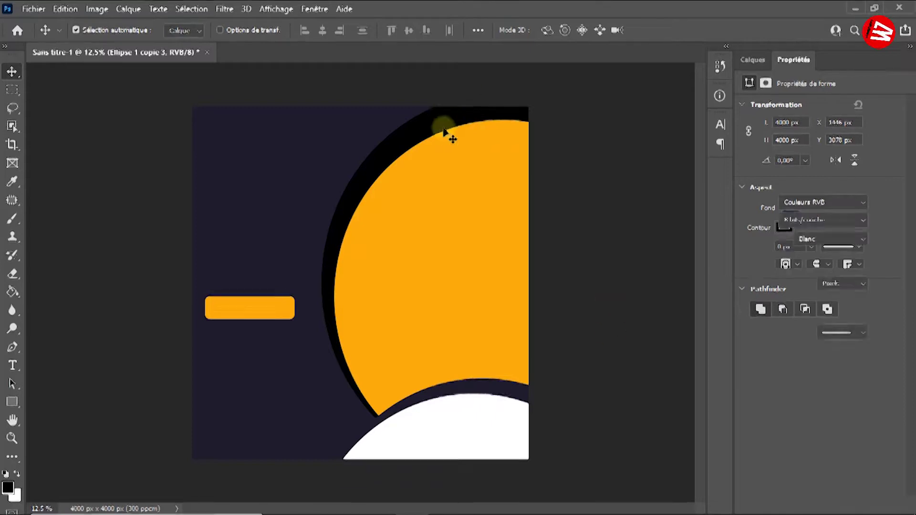
Step: Enable a gradient overlay on the large black circle's layer, leaving its colour overlay turned off
left_click(431, 128)
left_click(751, 57)
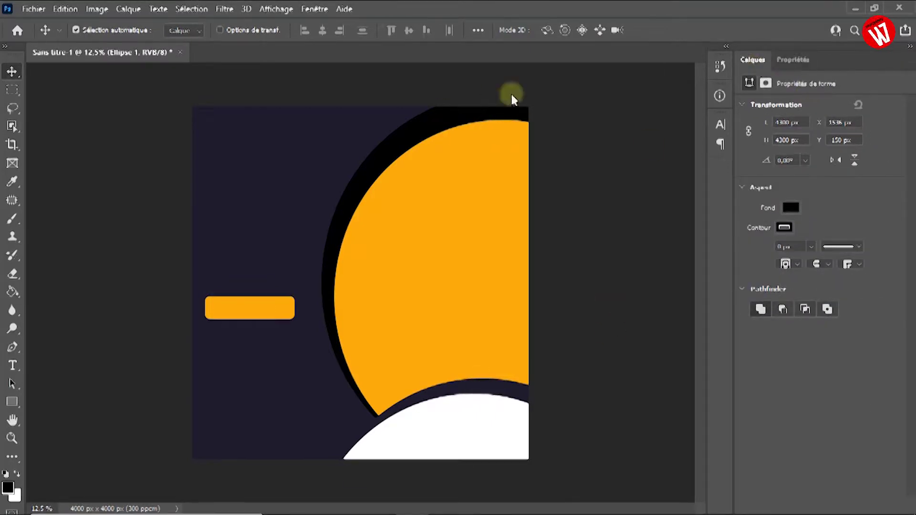
right_click(867, 264)
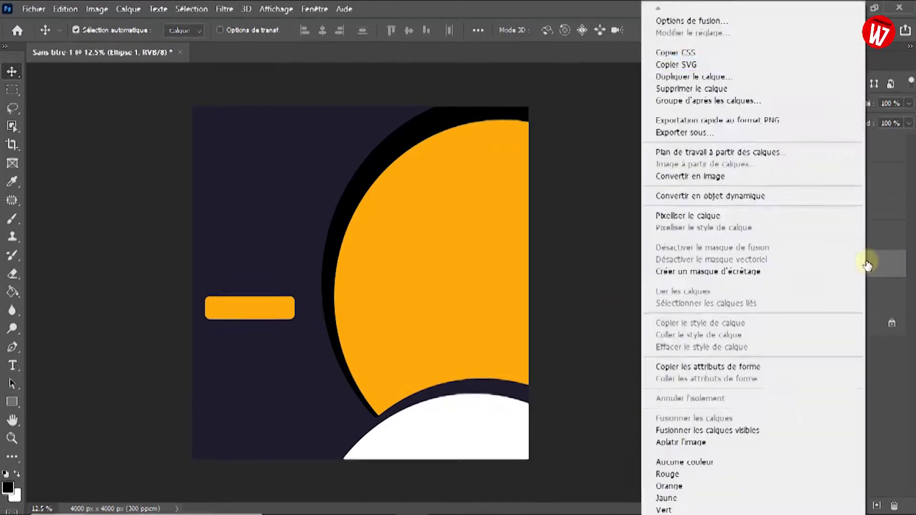
left_click(702, 22)
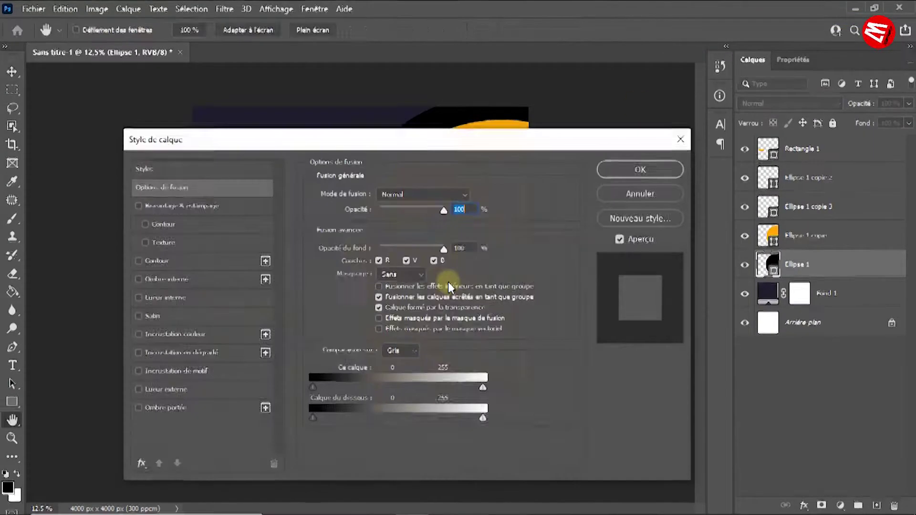
left_click_drag(210, 138, 586, 100)
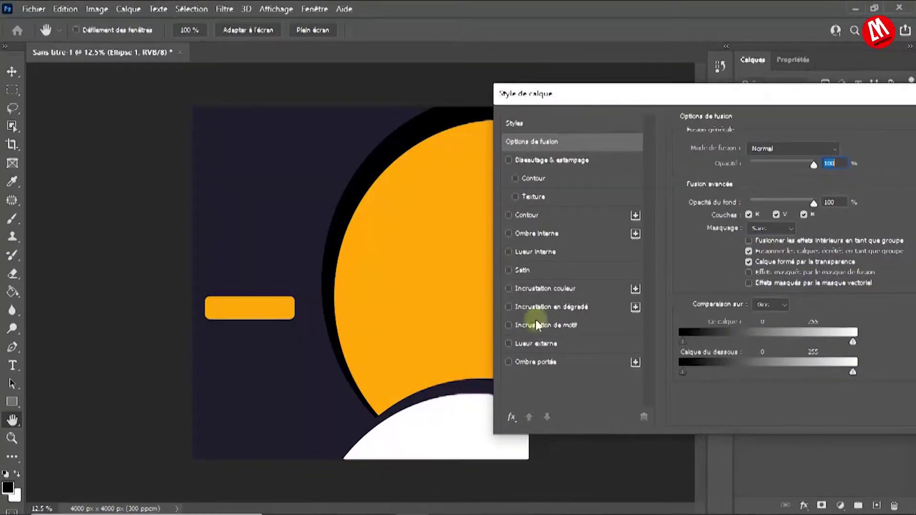
left_click(566, 288)
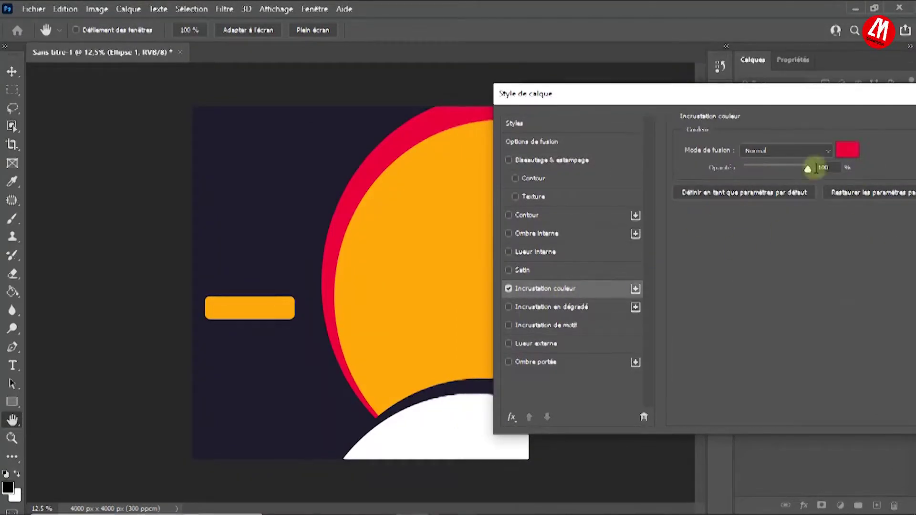
left_click(508, 288)
left_click(509, 307)
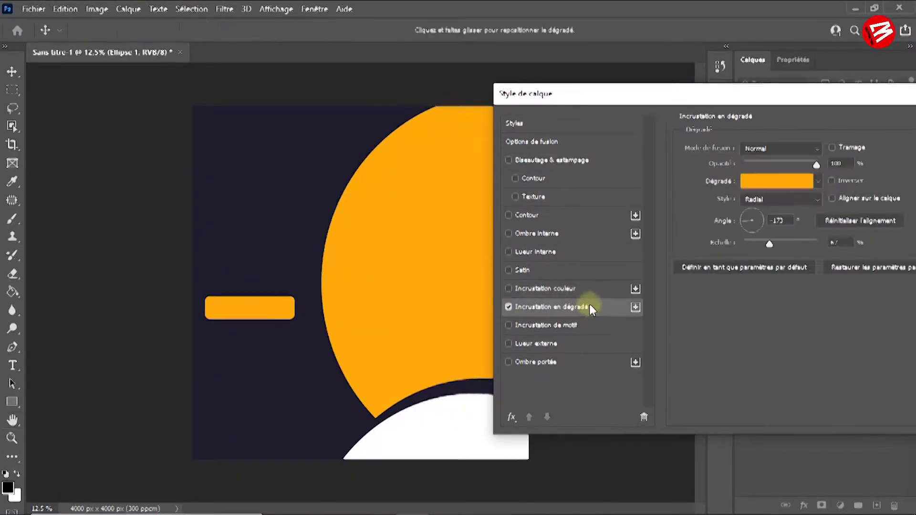
Step: Set the gradient's start colour to the Jaune code #FEAA0C, checking it against the Couleur note in Notepad
left_click(770, 178)
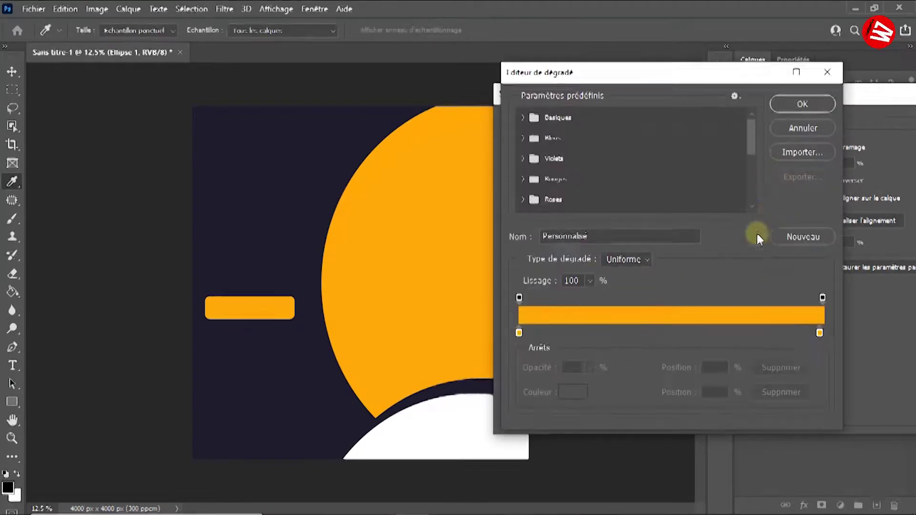
left_click(519, 333)
double_click(518, 333)
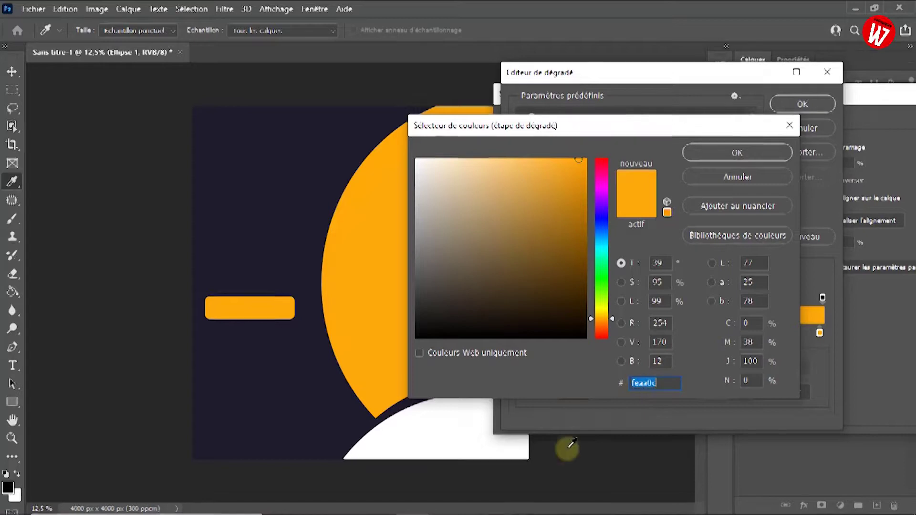
key("alt+Tab")
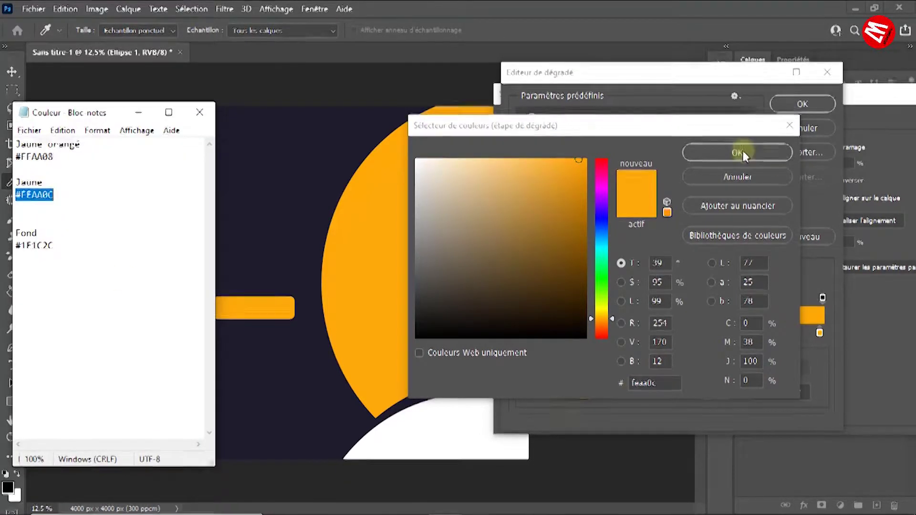
key("alt+Tab")
left_click(723, 154)
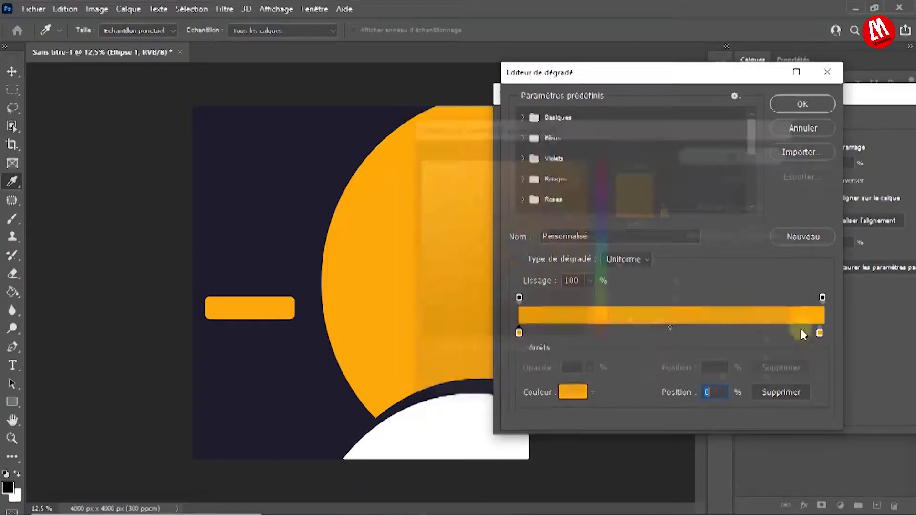
Step: Compare the gradient's end colour with the Jaune orangé code #FFAA08 in the Couleur note and apply the gradient overlay
double_click(820, 333)
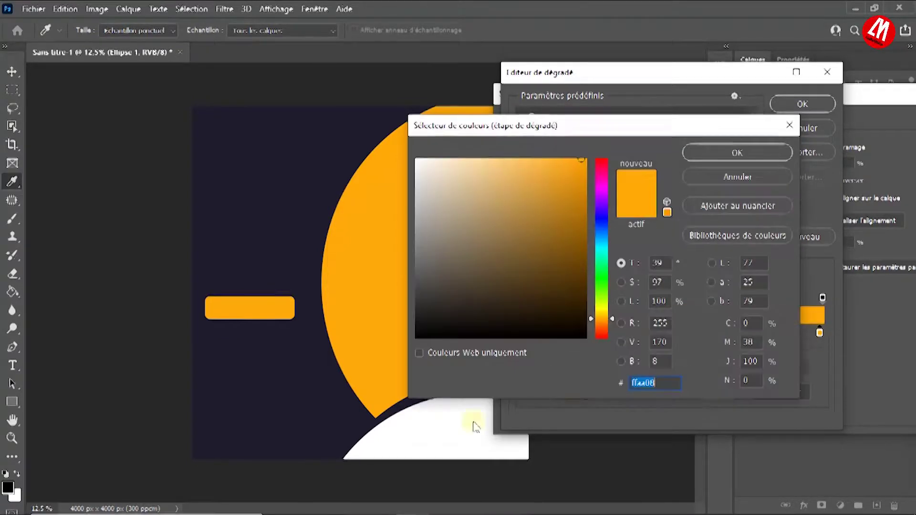
key("alt+Tab")
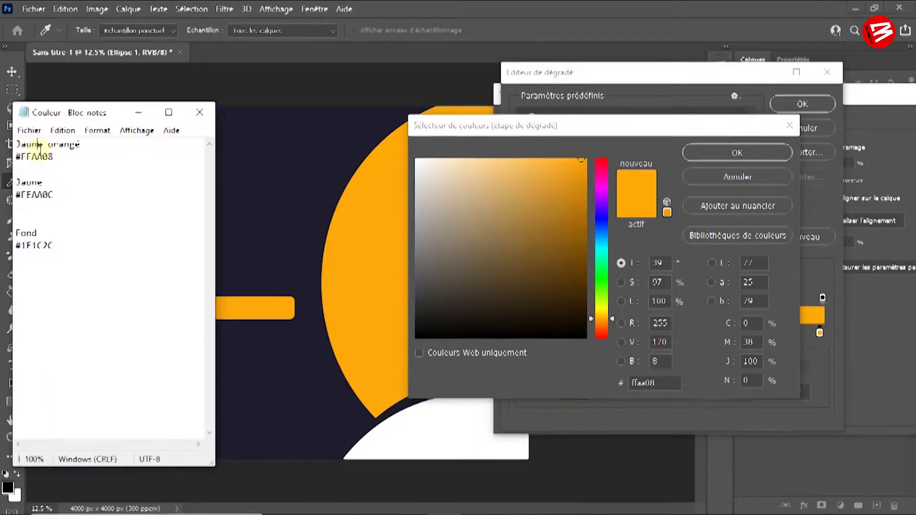
left_click_drag(15, 157, 53, 157)
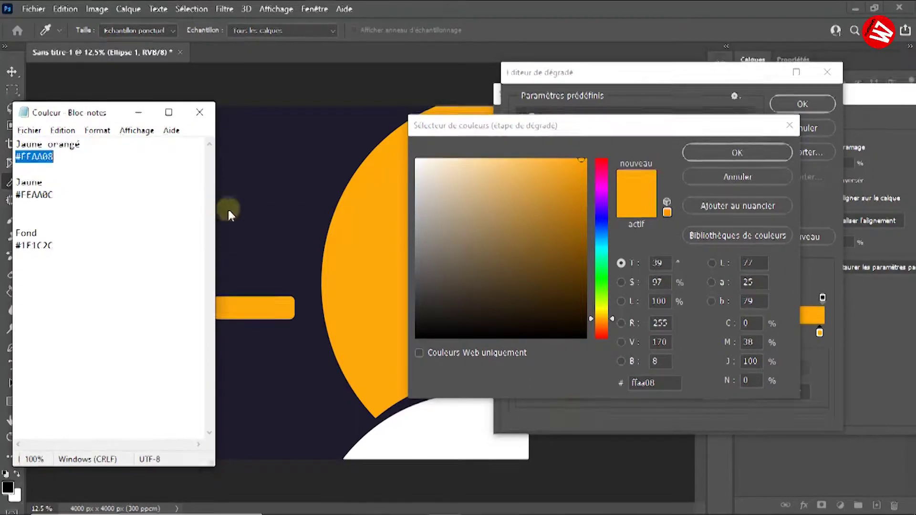
left_click(655, 381)
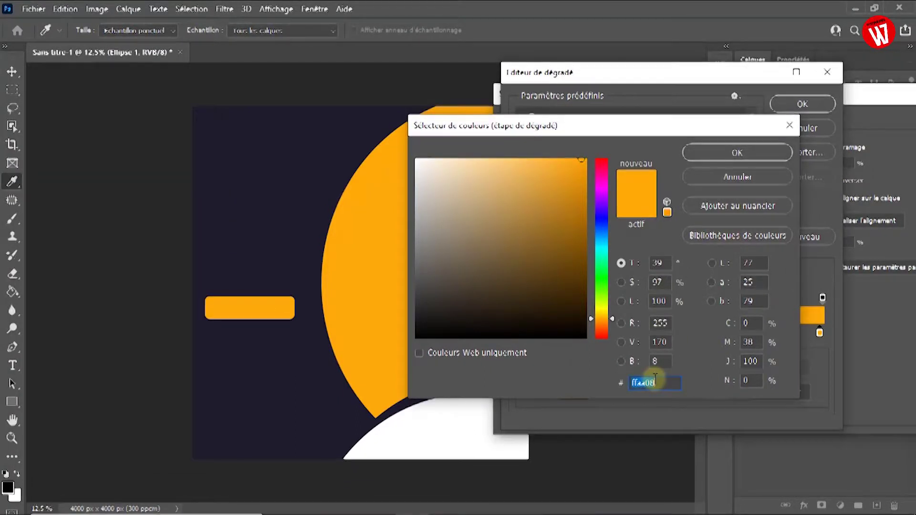
left_click(790, 126)
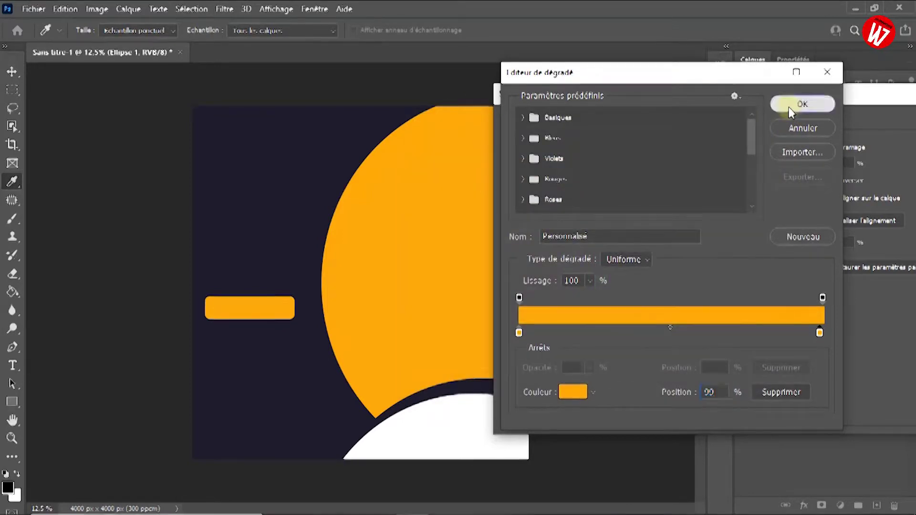
left_click(788, 106)
left_click(784, 220)
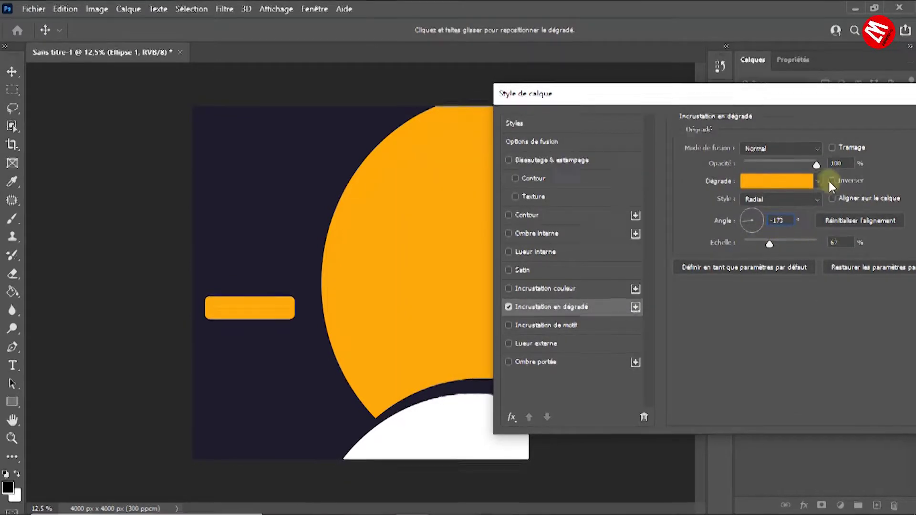
left_click_drag(824, 95, 621, 128)
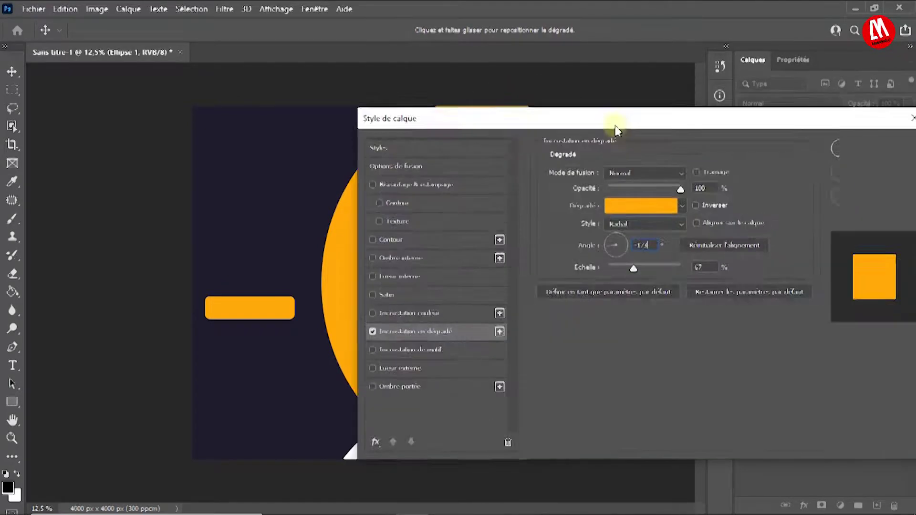
left_click(795, 157)
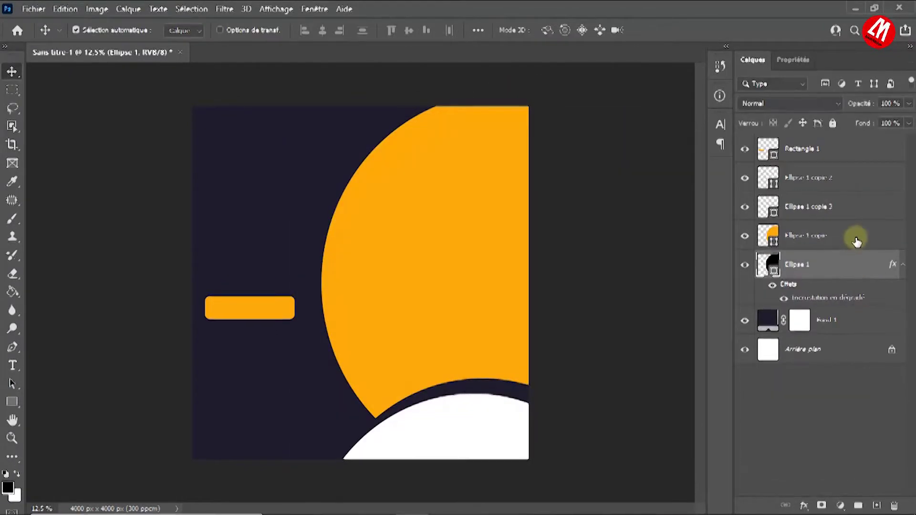
Step: Fill the large orange circle on the Ellipse 1 copie layer with white, ffffff
left_click(855, 238)
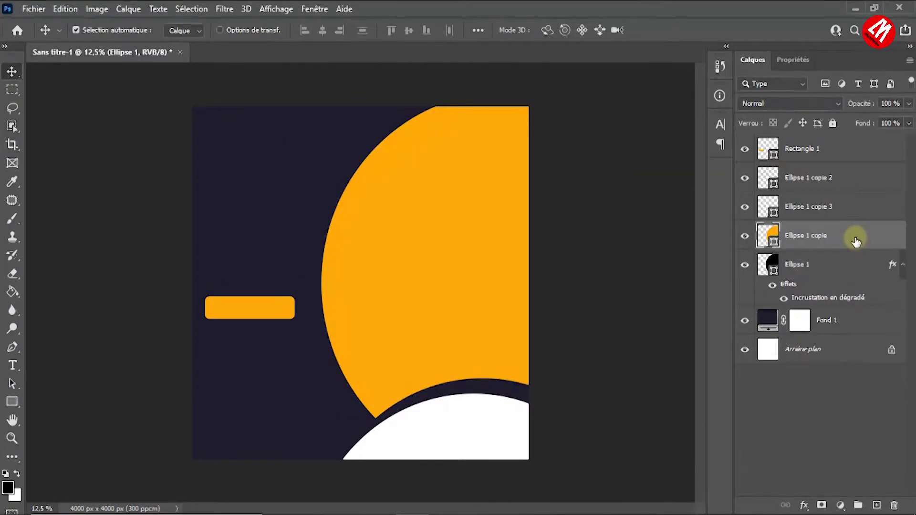
left_click(795, 61)
left_click(790, 207)
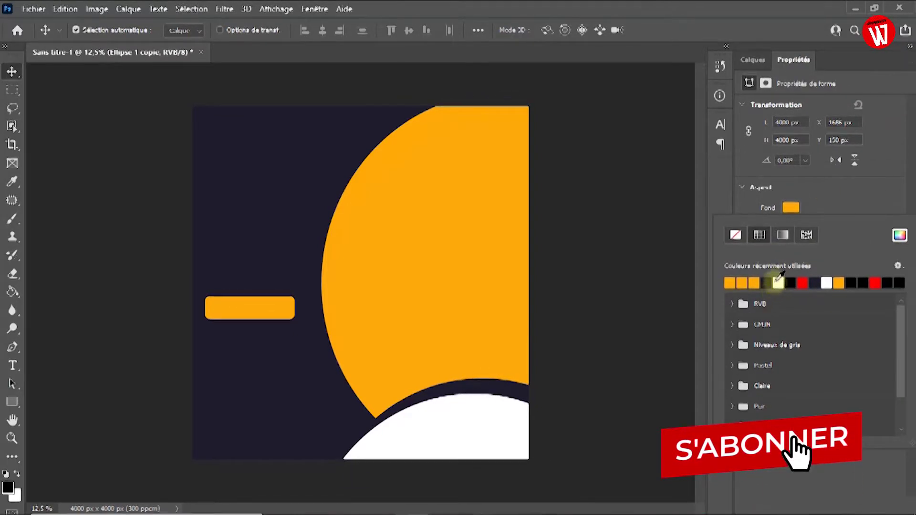
left_click(900, 237)
type("ffffff")
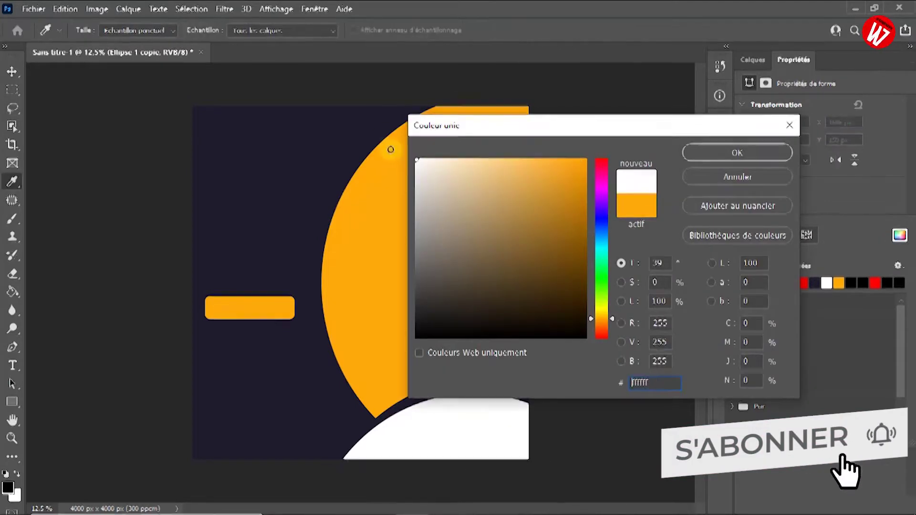
left_click(723, 153)
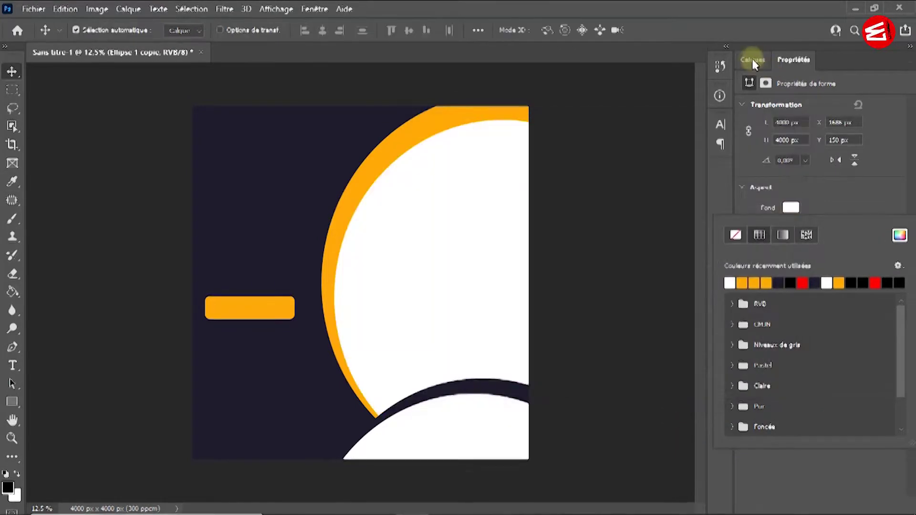
Step: Group the Rectangle 1 layer and all four ellipse layers under the name Element and lock the group
left_click(751, 62)
left_click(632, 343)
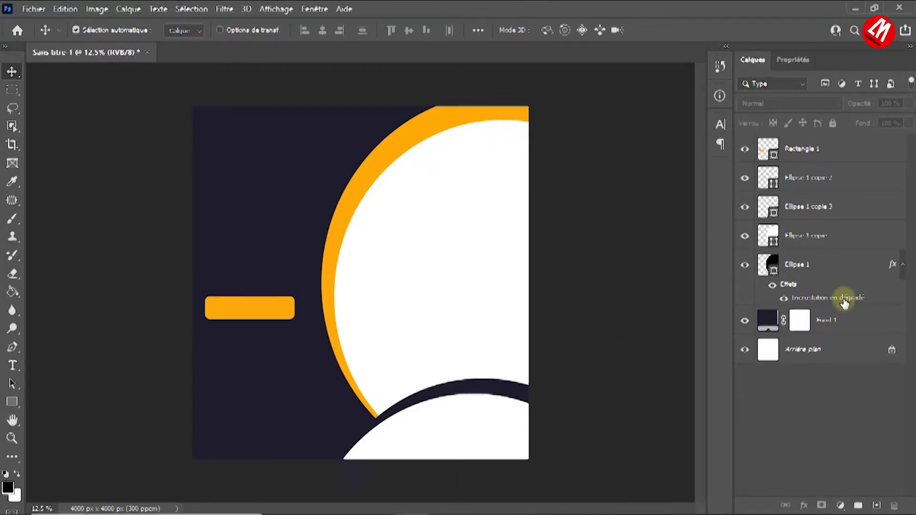
left_click(836, 267)
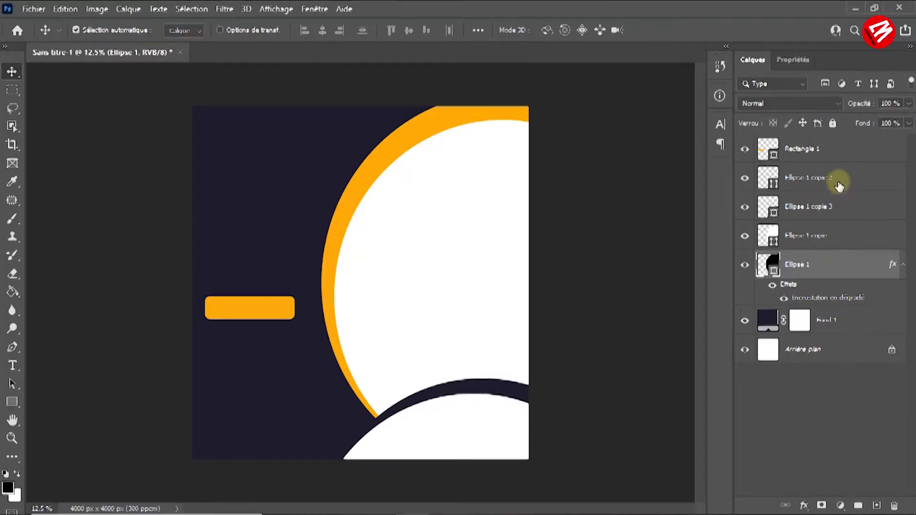
left_click(838, 159, "shift")
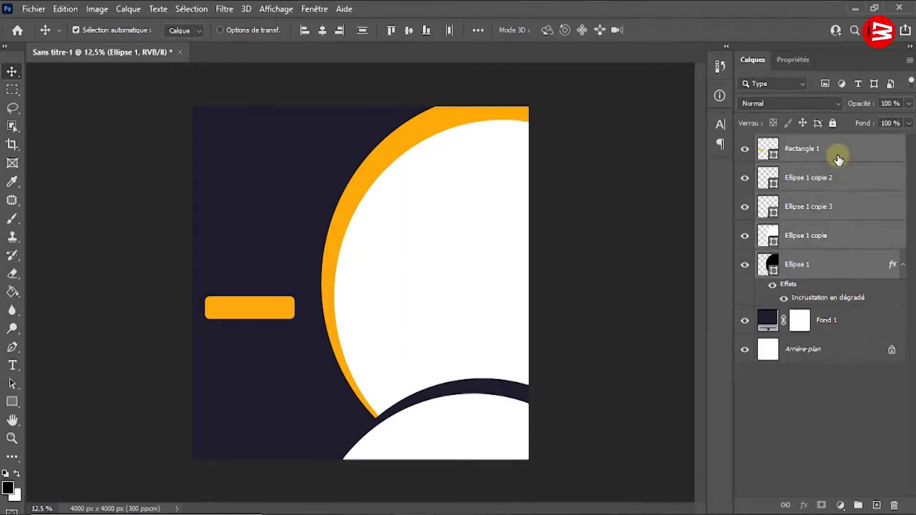
left_click(861, 506)
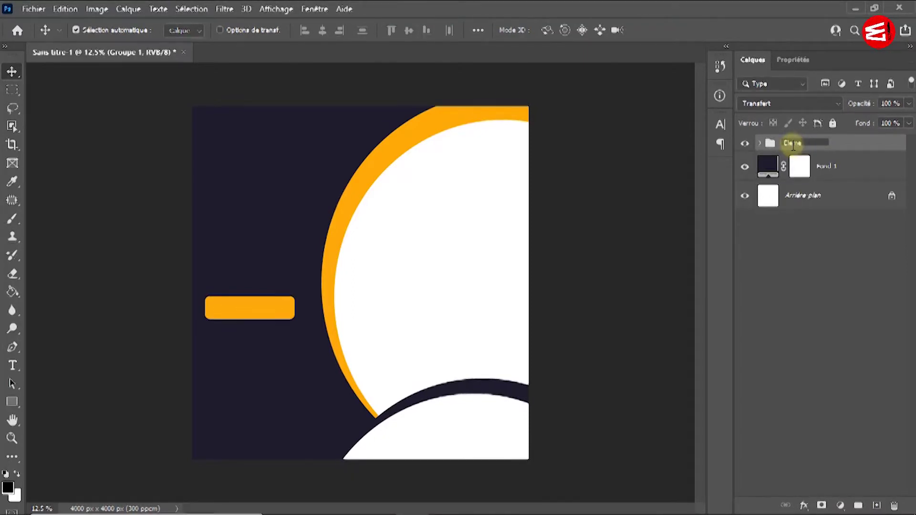
type("Element")
key("Return")
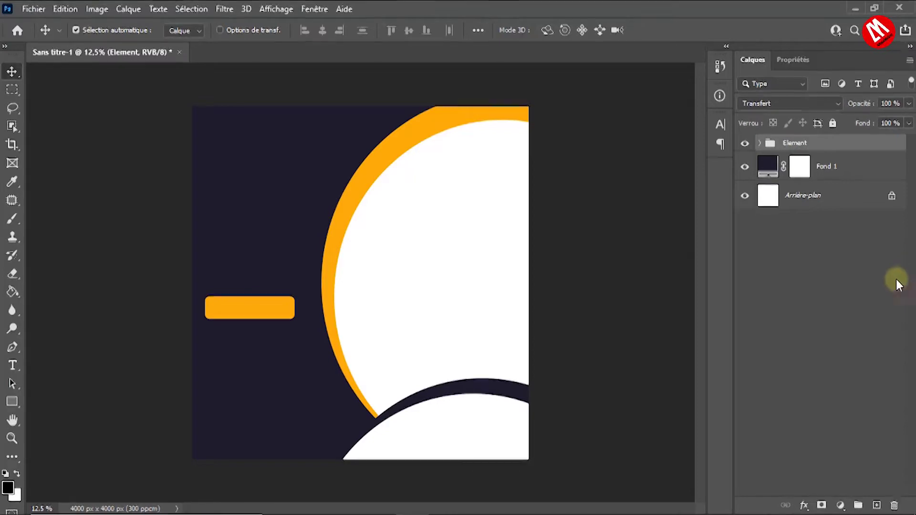
left_click(833, 124)
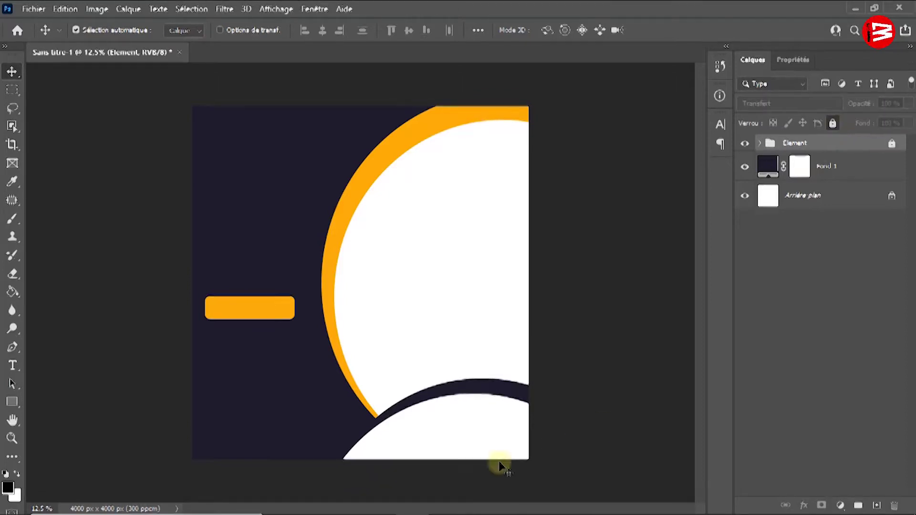
Step: Place the notebook-of-contacts image from the Flyer House folder and shrink it into the canvas's lower-left corner
mouse_move(346, 512)
left_click(271, 490)
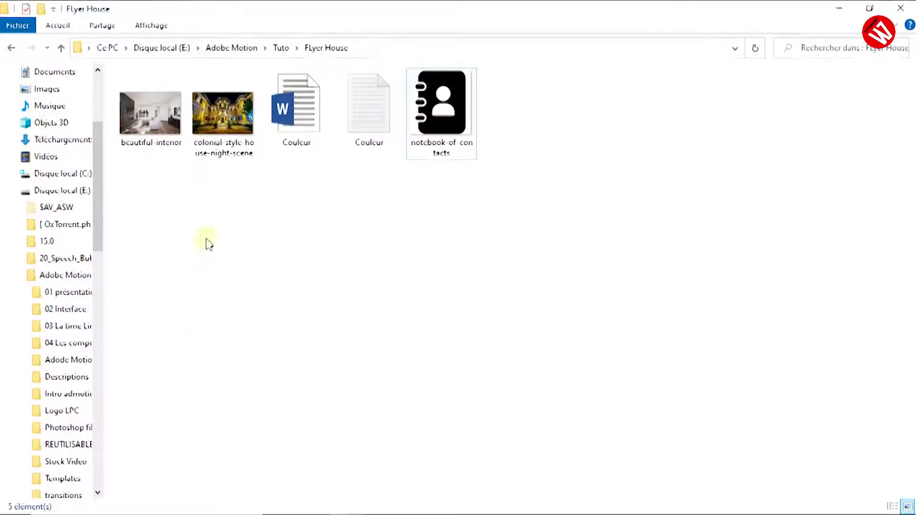
left_click_drag(453, 122, 440, 203)
key("alt+Tab")
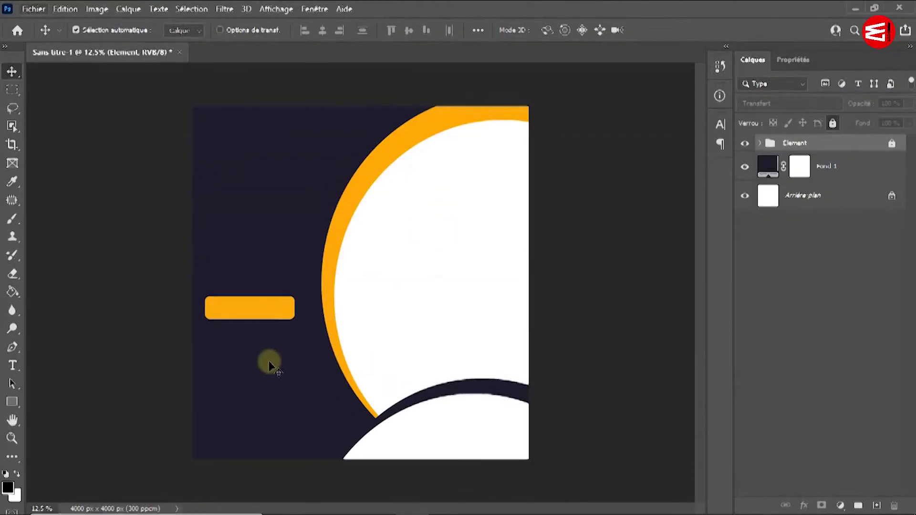
left_click_drag(270, 366, 265, 364)
left_click_drag(359, 117, 222, 433)
key("Return")
Step: Apply a colour overlay to the contacts icon with the Jaune code #FEAA0C copied from the Couleur note in Notepad
right_click(868, 153)
left_click(728, 22)
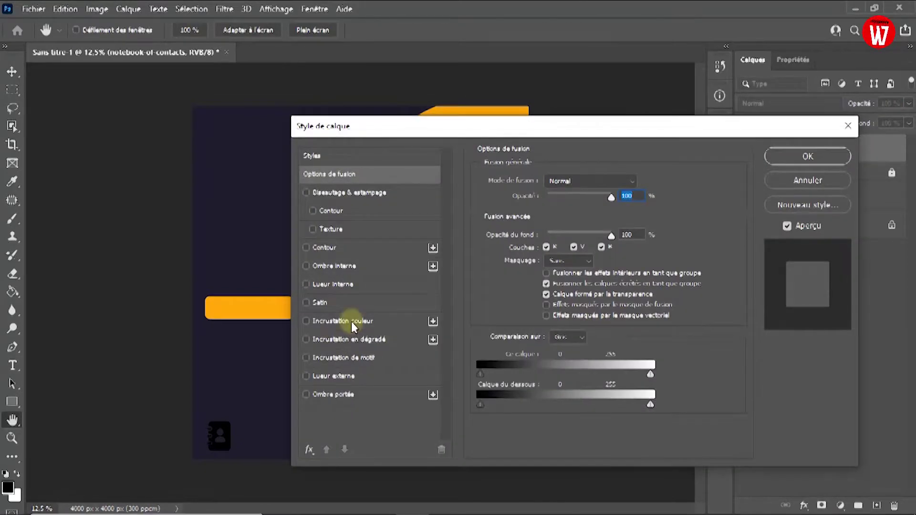
left_click(351, 321)
left_click(645, 182)
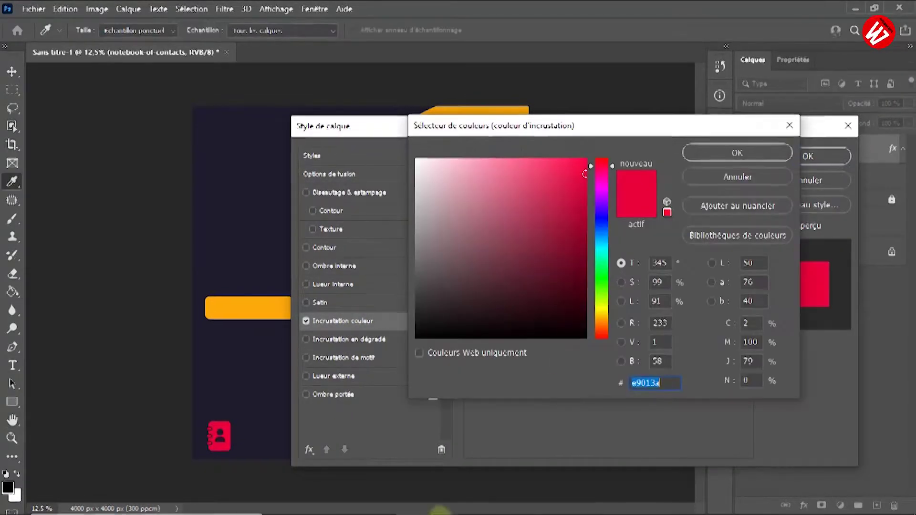
key("alt+Tab")
left_click_drag(16, 195, 54, 194)
key("ctrl+c")
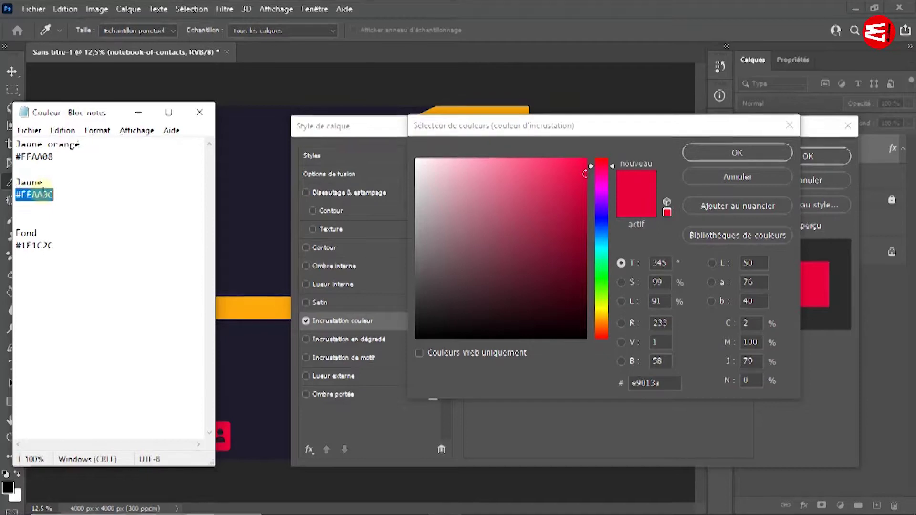
double_click(654, 384)
key("ctrl+v")
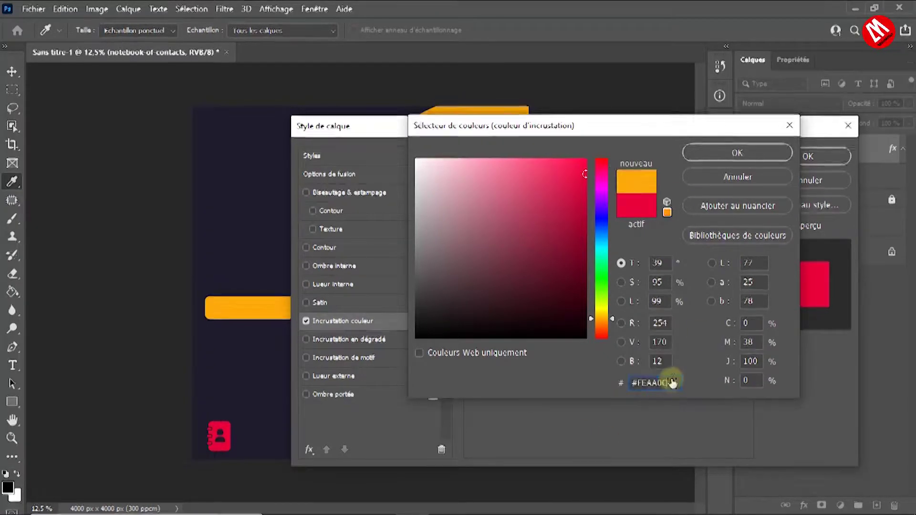
left_click(727, 152)
left_click(808, 157)
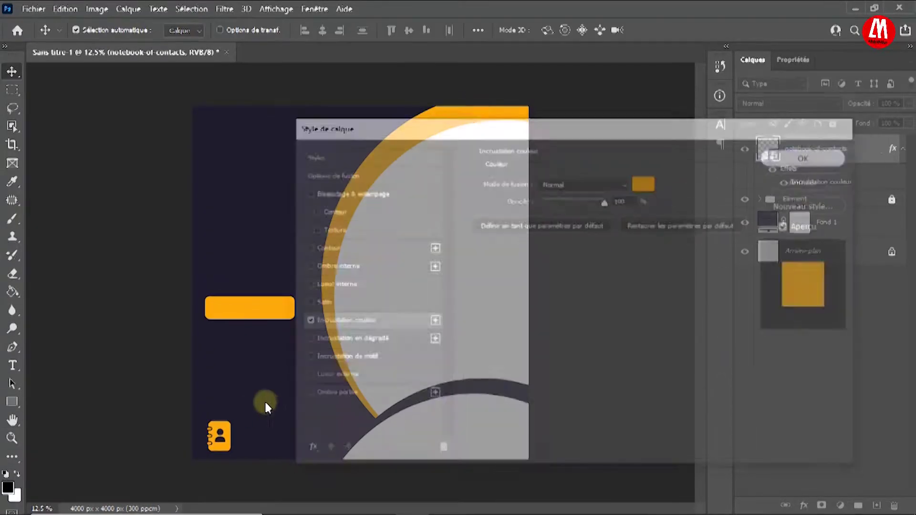
Step: Move the contacts icon closer to the canvas's lower-left corner, then unlock the Element group and select the Ellipse 1 copie layer inside it
left_click_drag(228, 432, 221, 438)
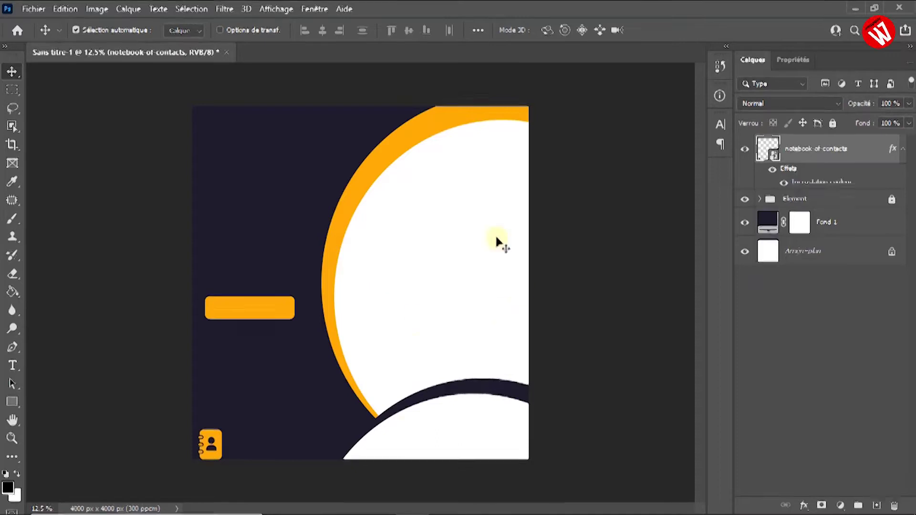
left_click(439, 248)
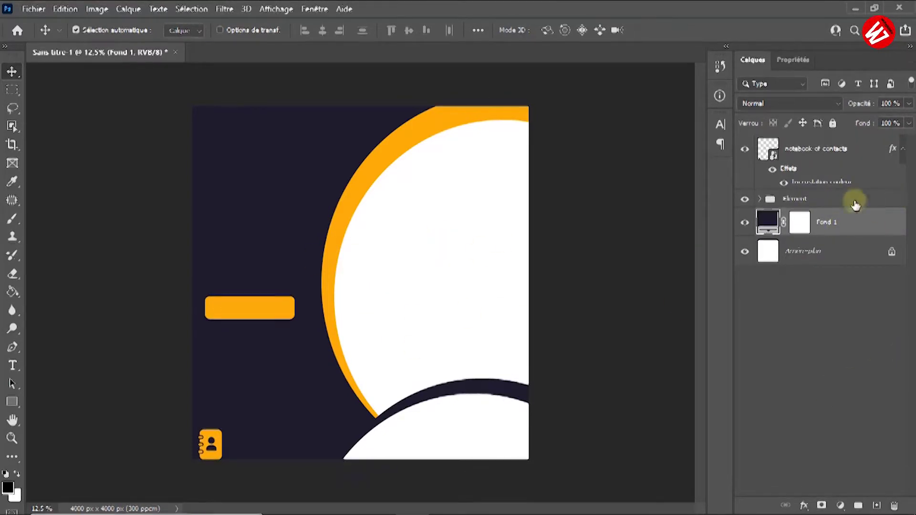
left_click(436, 267)
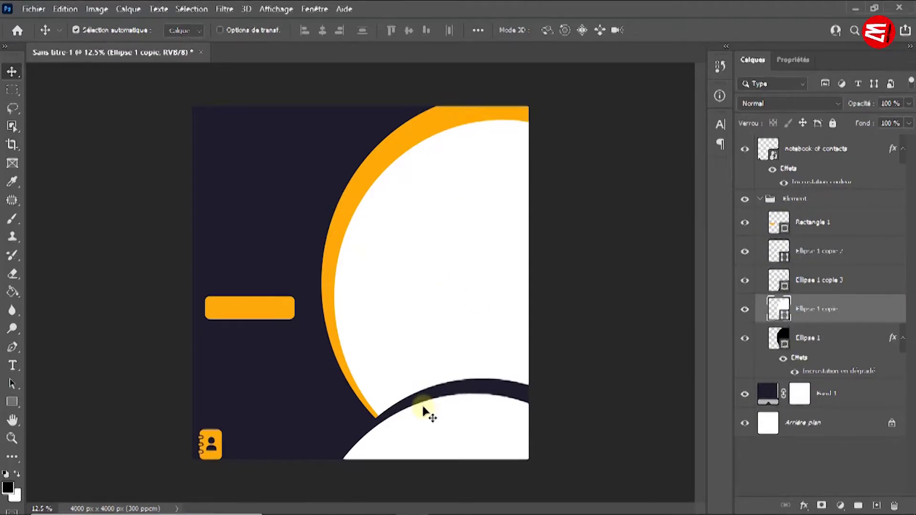
Step: Place the colonial-style-house-night-scene image from the Flyer House folder above Ellipse 1 copie, scaled to 32.60% and covering the large white circle
key("alt+Tab")
key("alt+Tab")
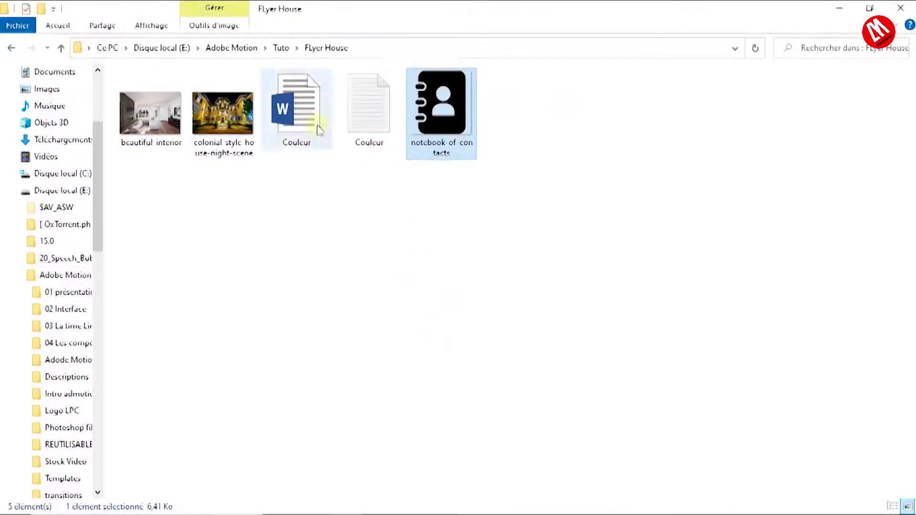
left_click_drag(234, 125, 488, 247)
left_click_drag(422, 220, 423, 221)
left_click_drag(373, 238, 476, 192)
left_click_drag(466, 355, 465, 397)
key("ctrl+z")
key("Escape")
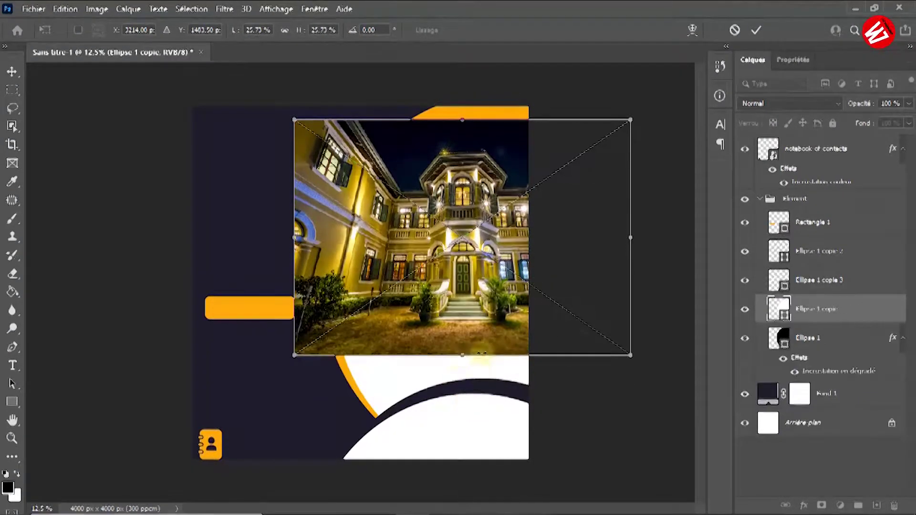
left_click_drag(461, 353, 470, 418)
left_click_drag(461, 316, 481, 294)
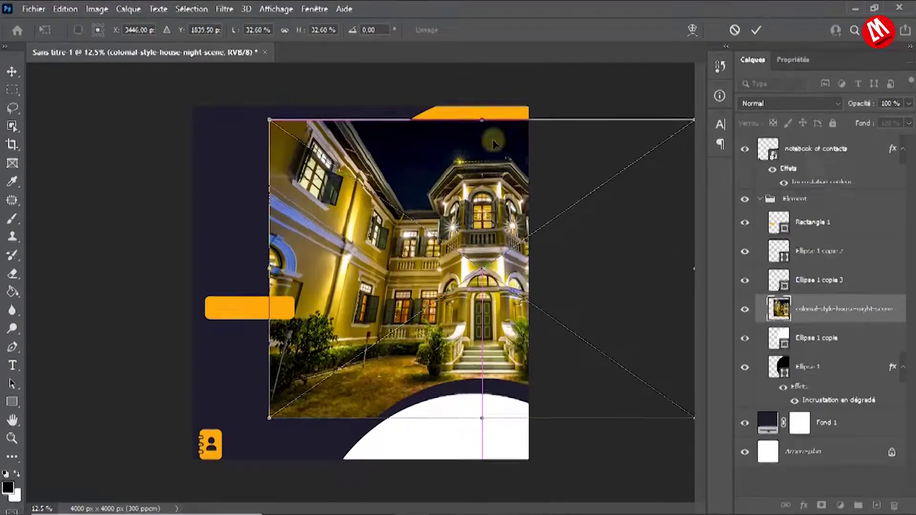
left_click_drag(492, 136, 463, 146)
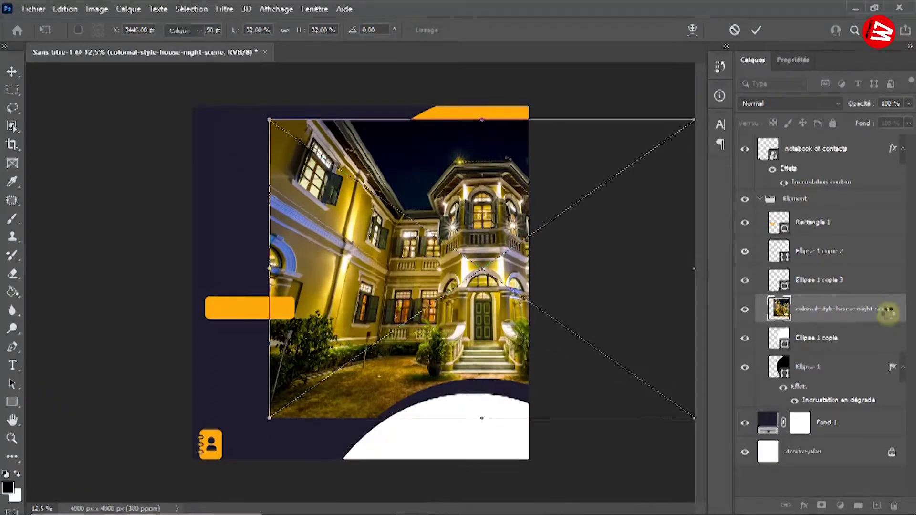
key("Return")
Step: Clip the house image to the Ellipse 1 copie circle with a clipping mask and shift it up and slightly left
right_click(888, 311)
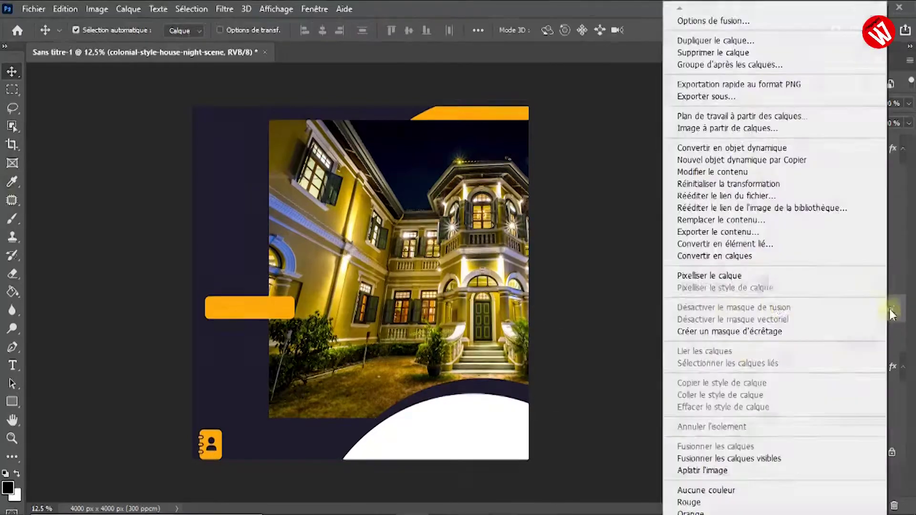
left_click(705, 331)
left_click_drag(474, 253, 462, 238)
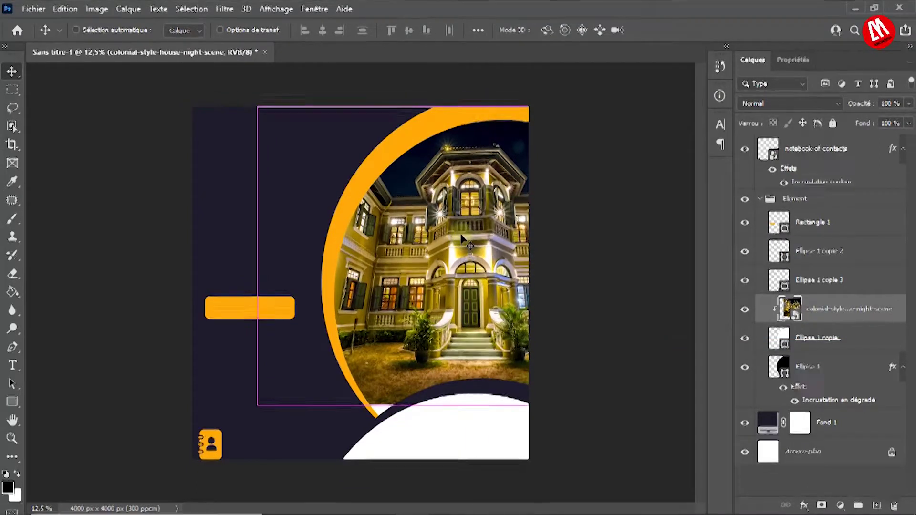
Step: Enlarge the clipped house image to 35.36% and reposition it so that it fills the large circle
key("ctrl+t")
left_click_drag(472, 406, 470, 429)
key("ctrl+z")
left_click_drag(434, 276, 449, 279)
key("Return")
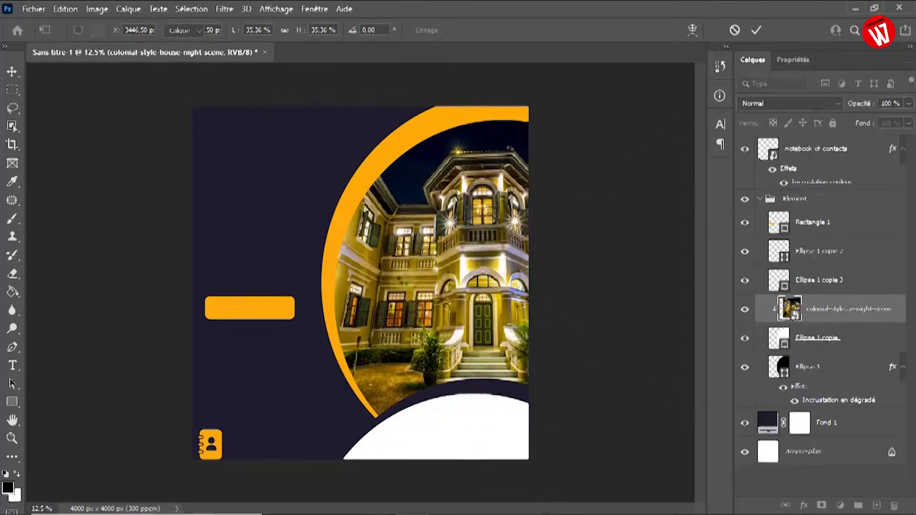
left_click(646, 273)
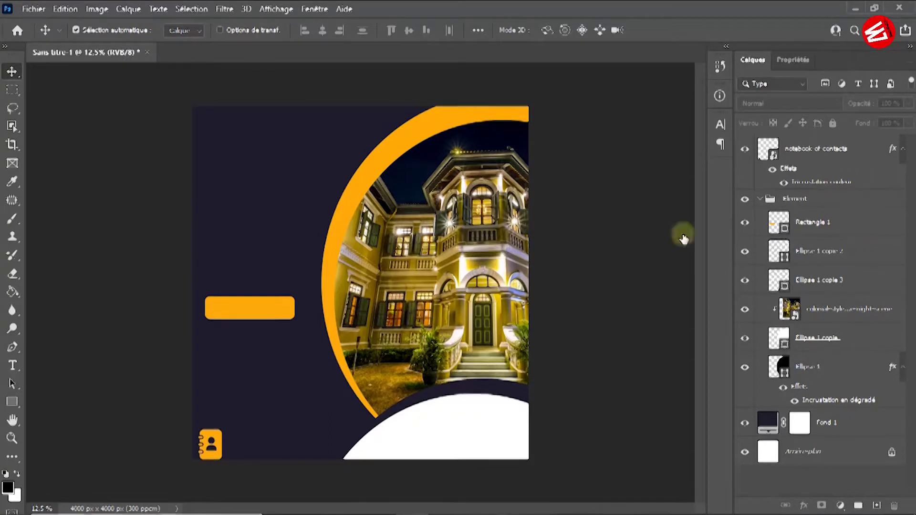
Step: Draw a black circle about 992 px wide with the Ellipse tool in the dark area above the yellow rectangle
left_click(813, 225)
right_click(11, 405)
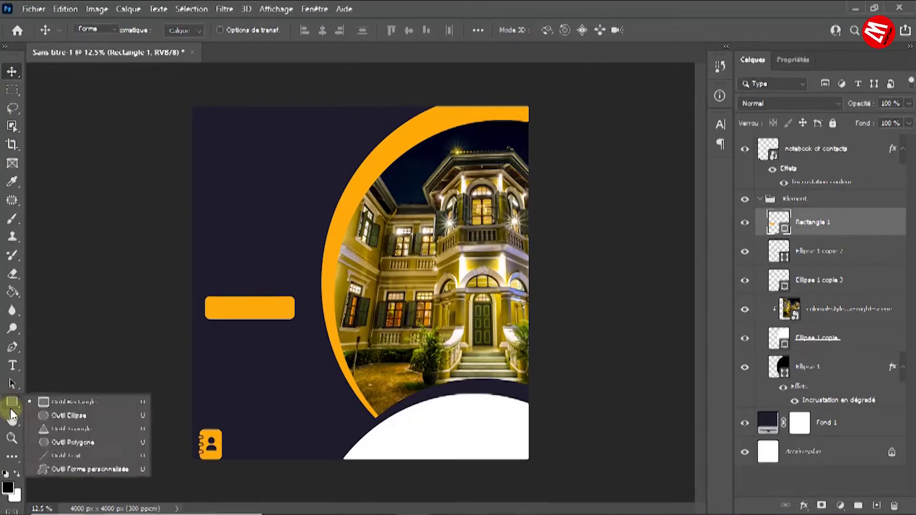
left_click(10, 408)
right_click(15, 401)
left_click(69, 415)
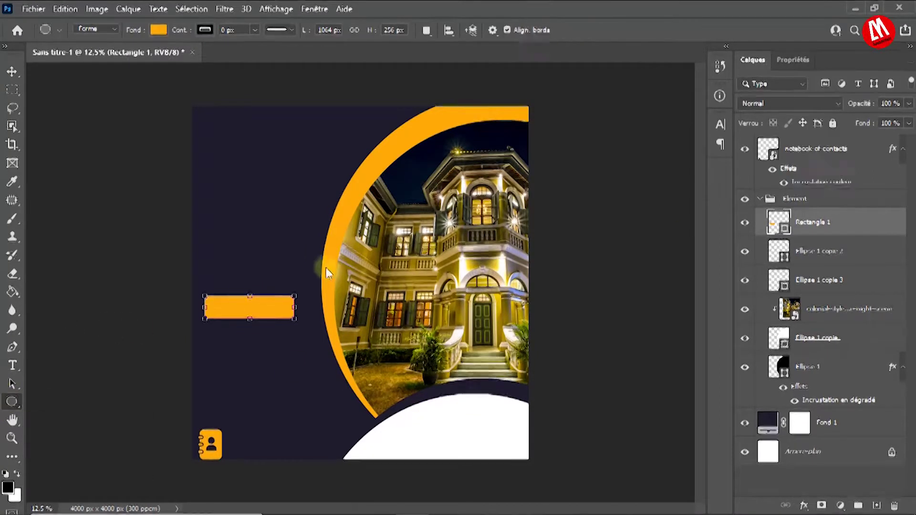
left_click(814, 484)
left_click_drag(240, 142, 321, 213)
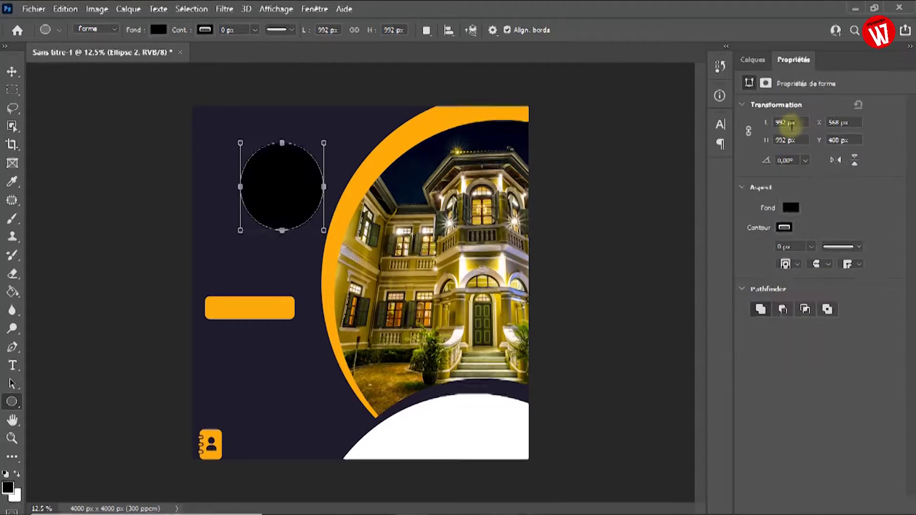
Step: Set the new black circle's width and height to 900 px each
double_click(782, 123)
type("900")
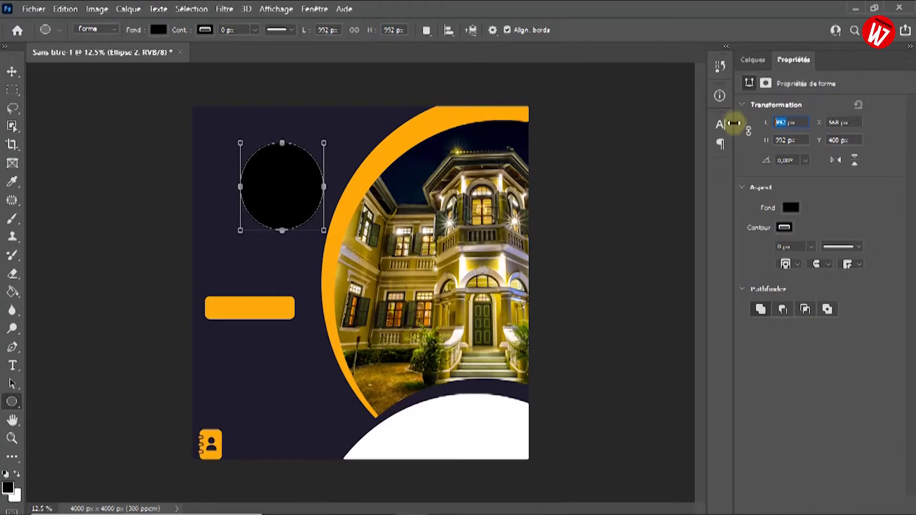
key("Tab")
type("900")
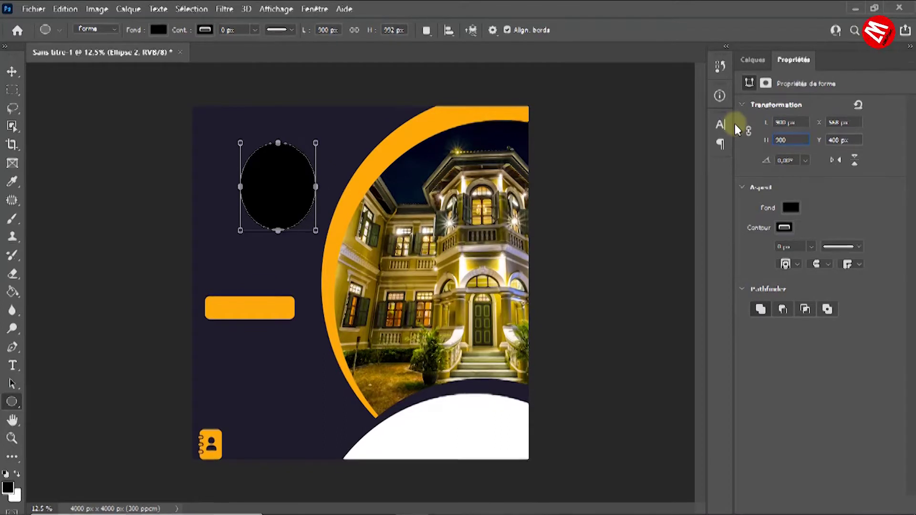
key("Return")
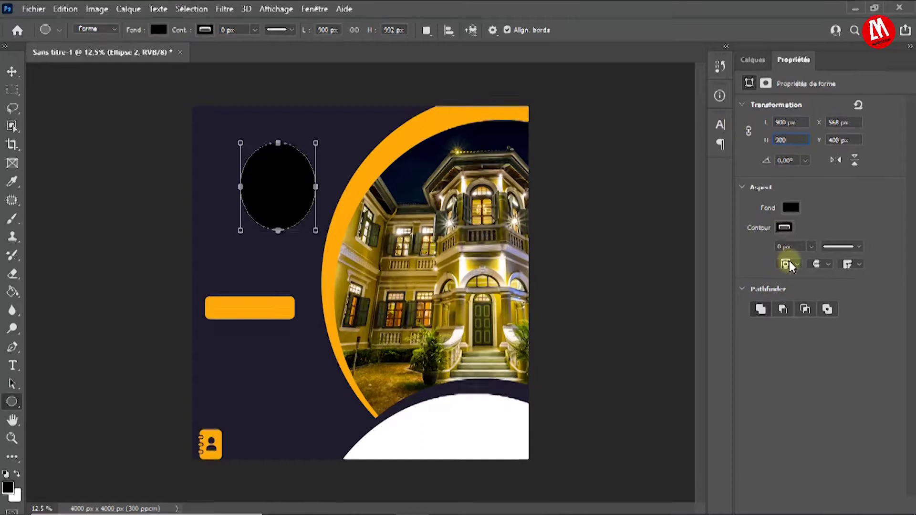
Step: Give the black circle a white outline 30 px thick
left_click(785, 228)
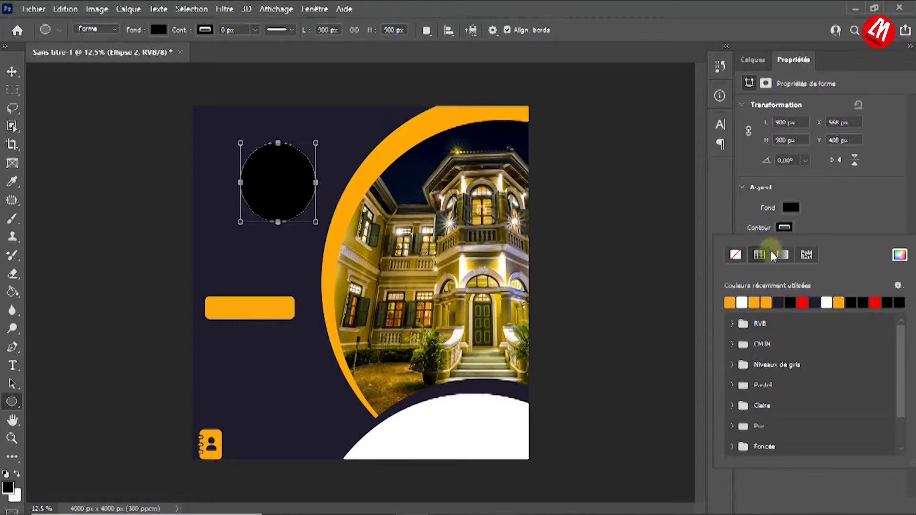
left_click(731, 299)
left_click(838, 228)
left_click(785, 247)
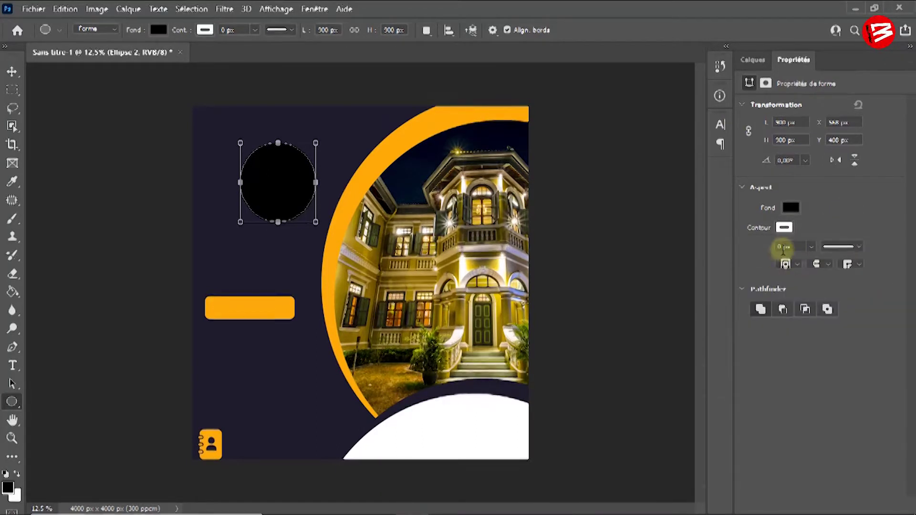
type("30")
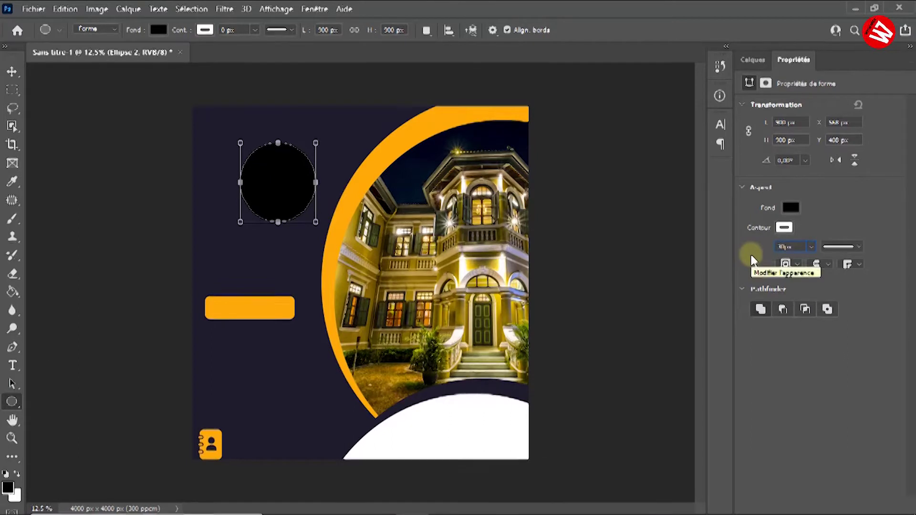
key("Return")
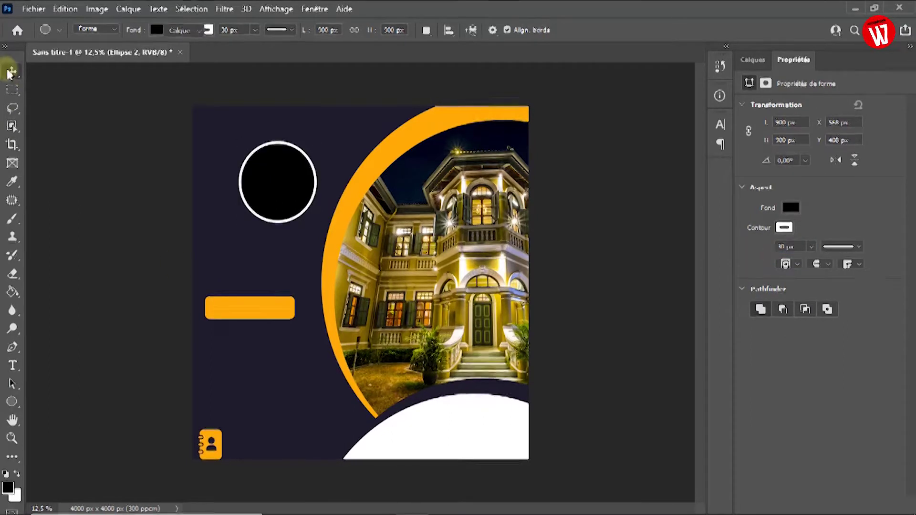
Step: Move the outlined circle onto the lower-left edge of the house circle and put its layer above Rectangle 1 in the Element group
left_click(12, 71)
left_click_drag(277, 185, 343, 369)
left_click(758, 64)
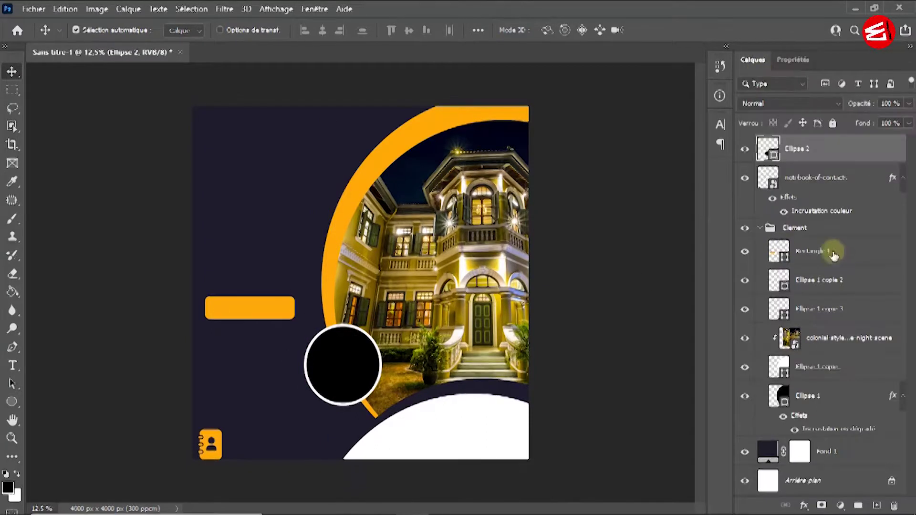
mouse_move(826, 149)
left_mouse_down()
mouse_move(825, 247)
mouse_move(801, 201)
left_mouse_up()
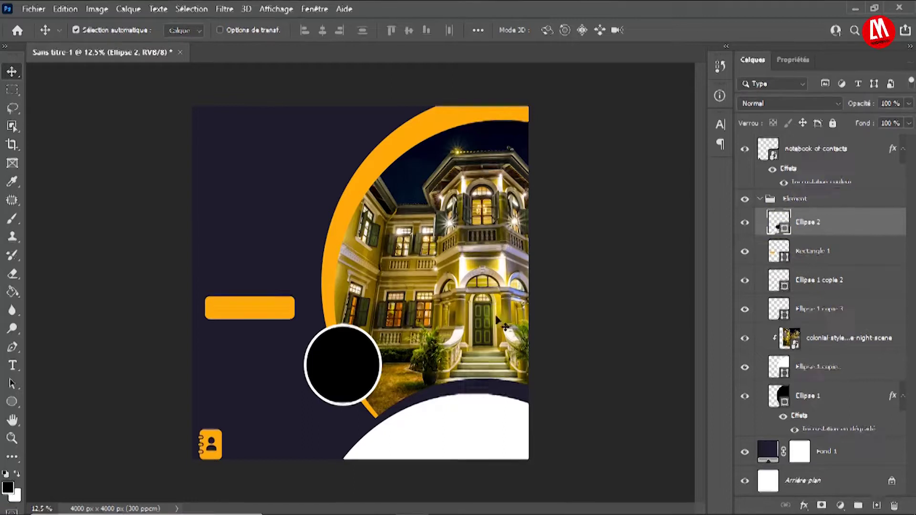
Step: Place the beautiful-interior image above Ellipse 2, shrink it to about half its placed size and position it over the outlined circle
mouse_move(345, 513)
left_click(292, 458)
left_click_drag(139, 117, 360, 358)
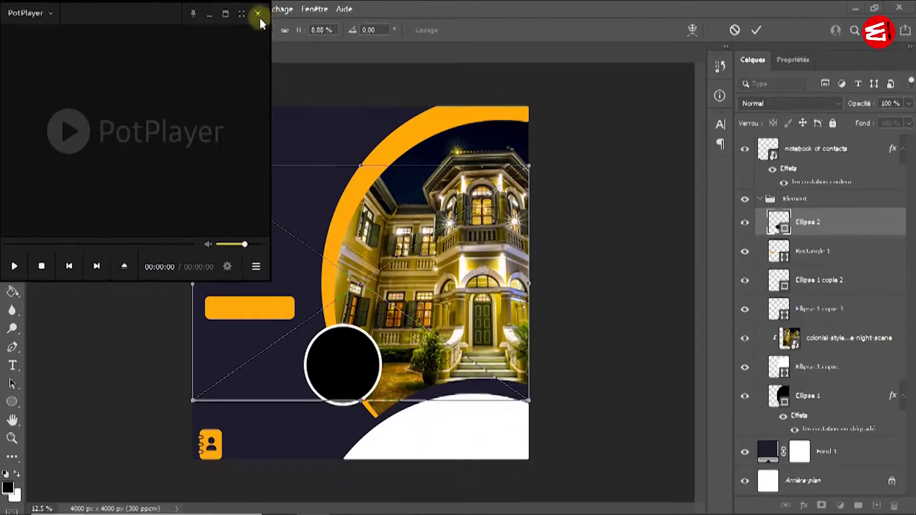
left_click(257, 13)
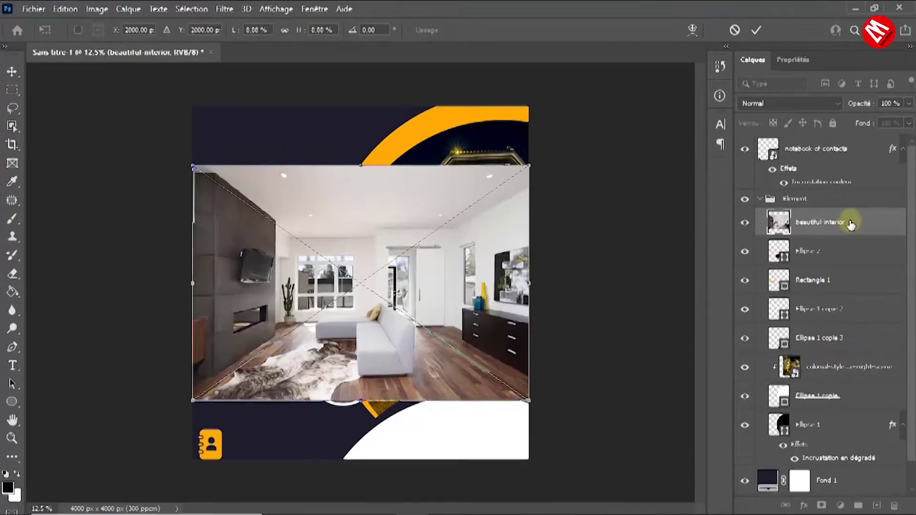
left_click_drag(361, 166, 366, 291)
left_click_drag(385, 355, 374, 373)
key("Return")
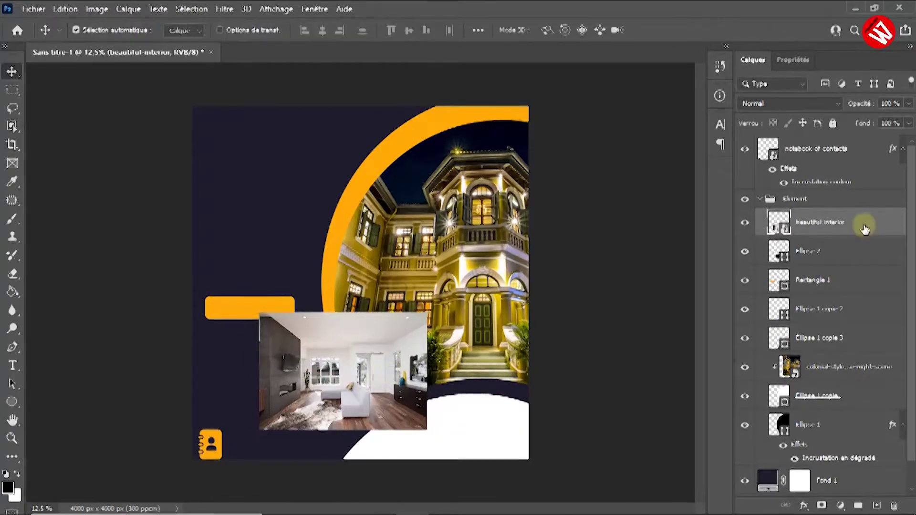
Step: Clip the interior image to the Ellipse 2 circle with a clipping mask and adjust its position inside it
right_click(865, 229)
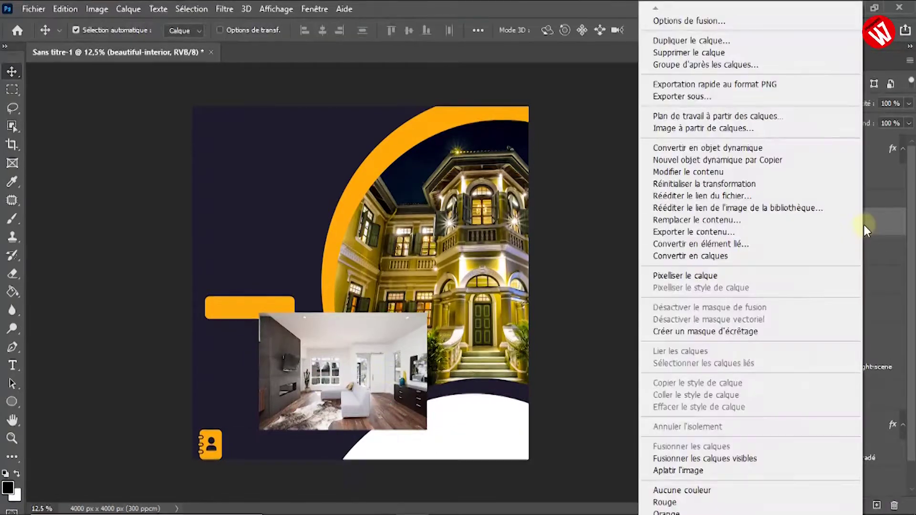
left_click(735, 334)
left_click_drag(343, 362, 349, 352)
left_click(580, 302)
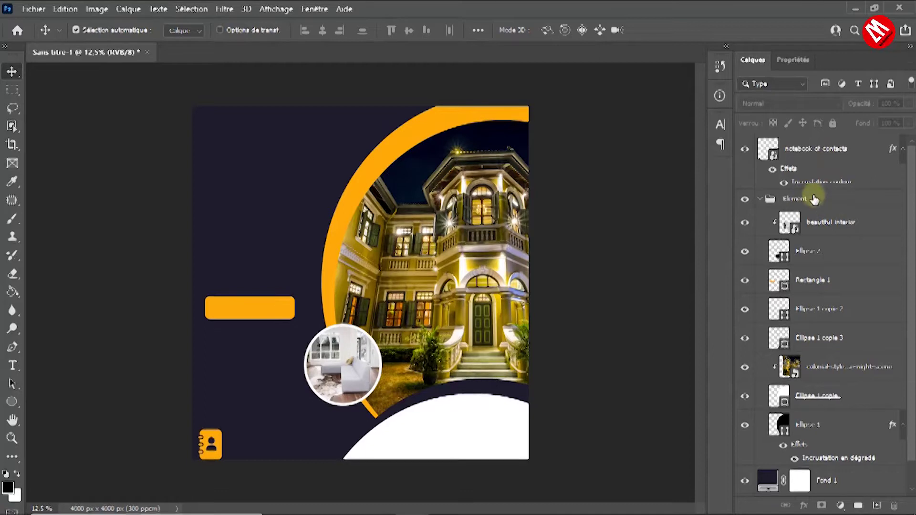
Step: Collapse the Element group and lock it
left_click(765, 201)
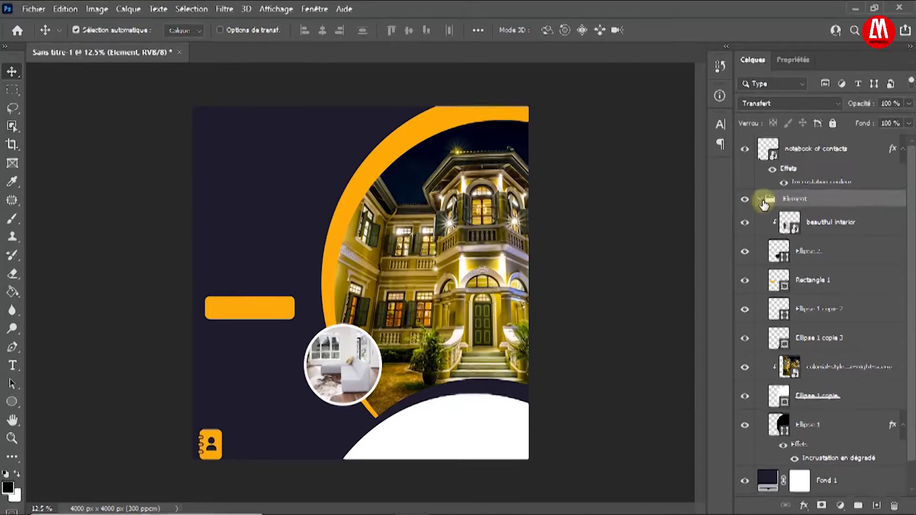
left_click(760, 199)
left_click(833, 124)
left_click(827, 357)
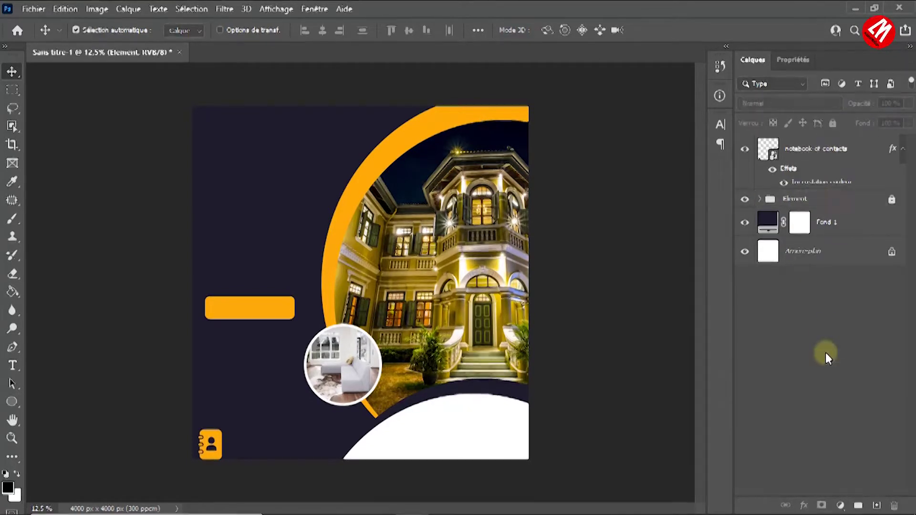
Step: Add the white title text PALACE in Montserrat Bold to the upper-left dark area of the flyer
left_click(15, 368)
left_click(221, 165)
left_click(220, 163)
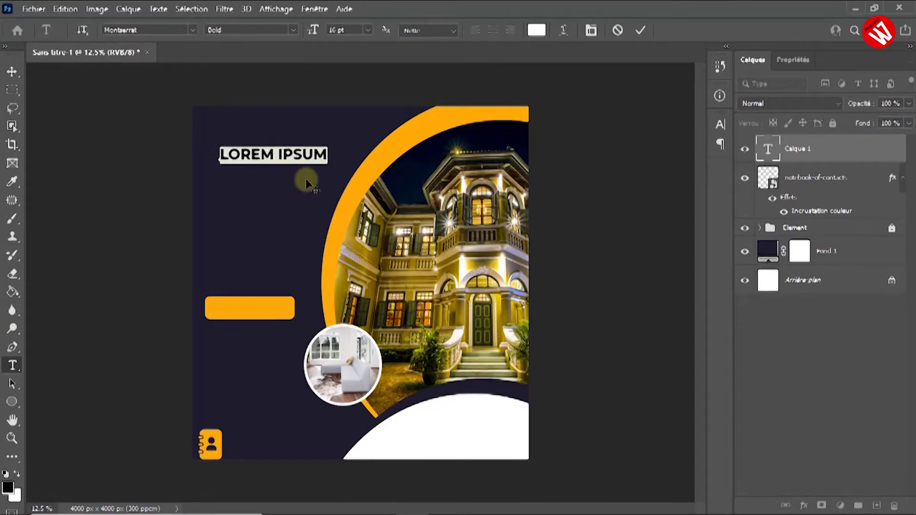
type("PALACE")
Step: Set the PALACE title's font size to 24 pt and move the text slightly down and left
key("ctrl+a")
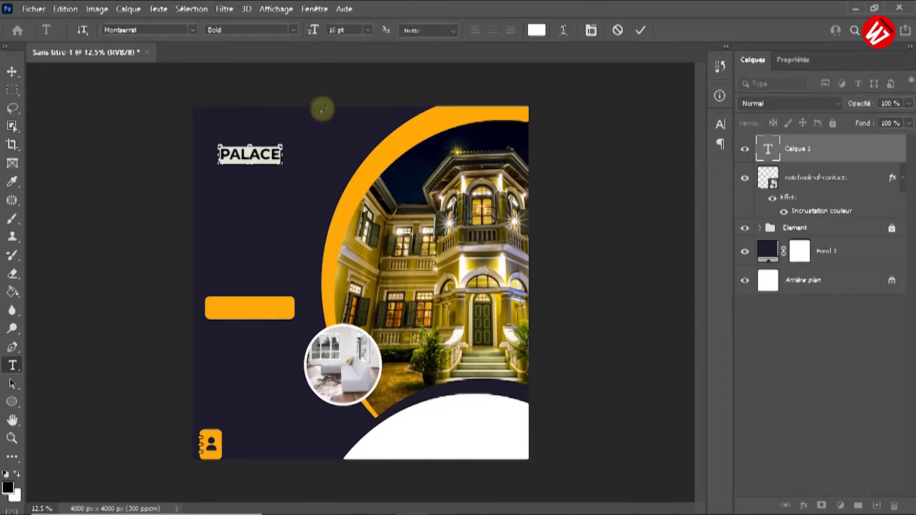
left_click(368, 31)
left_click(348, 156)
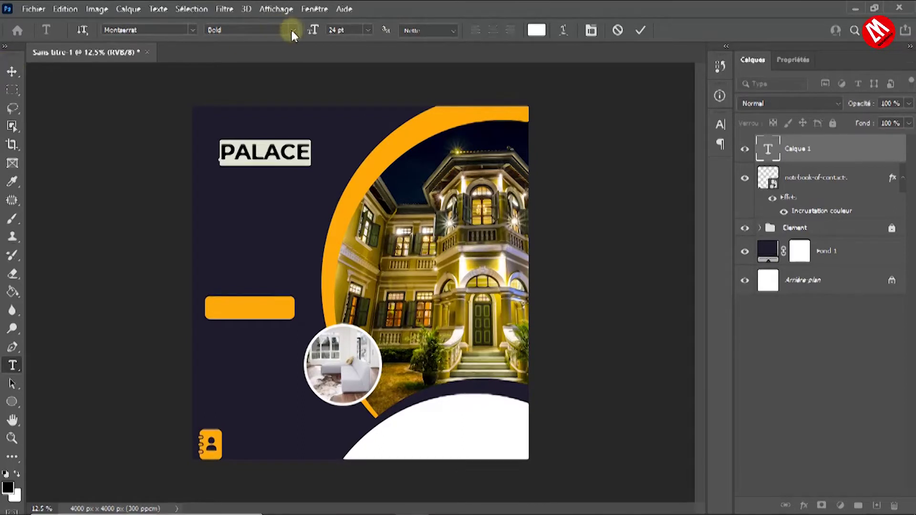
left_click(12, 71)
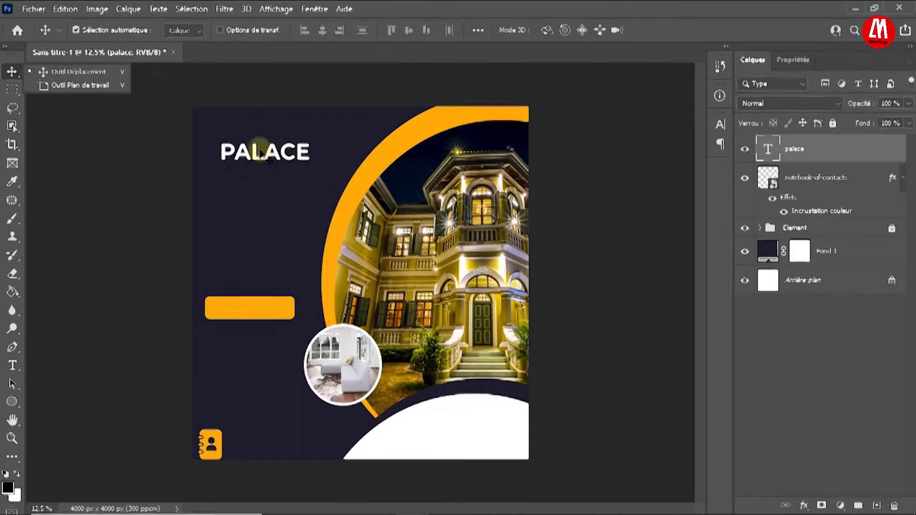
left_click_drag(258, 155, 249, 179)
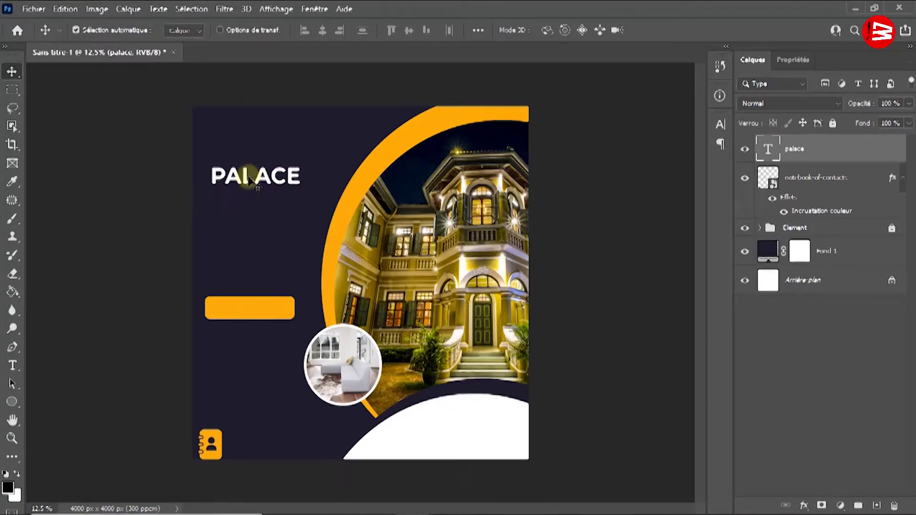
Step: Duplicate the PALACE title below itself and change the copy to MODERNE at 18 pt
key("ctrl+j")
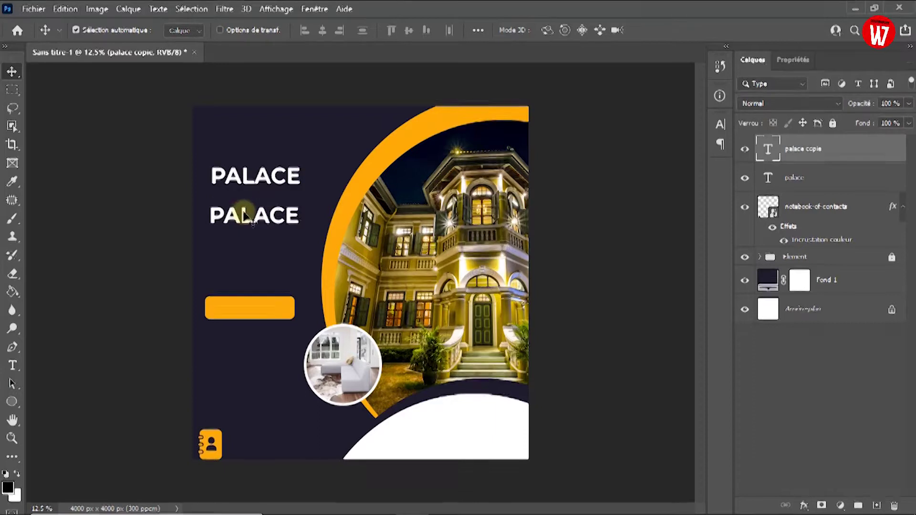
double_click(244, 215)
type("MODERNE")
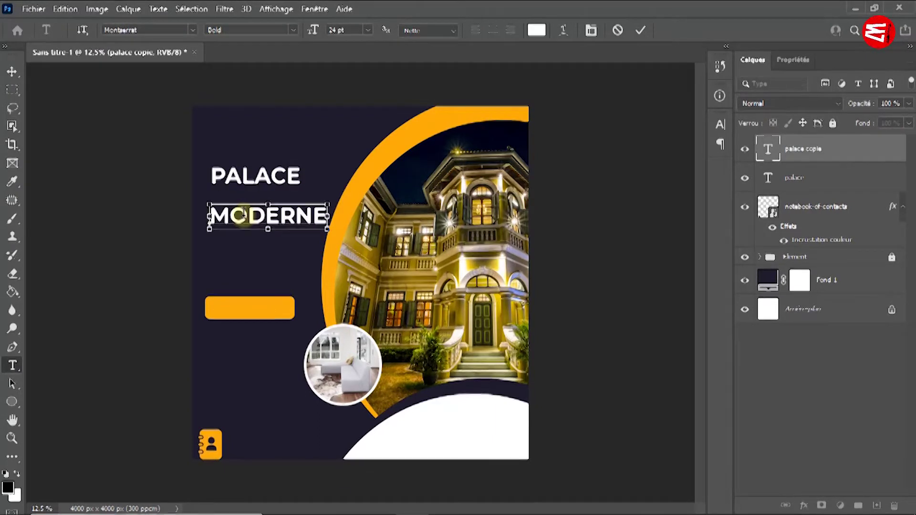
double_click(241, 215)
left_click(368, 29)
left_click(361, 147)
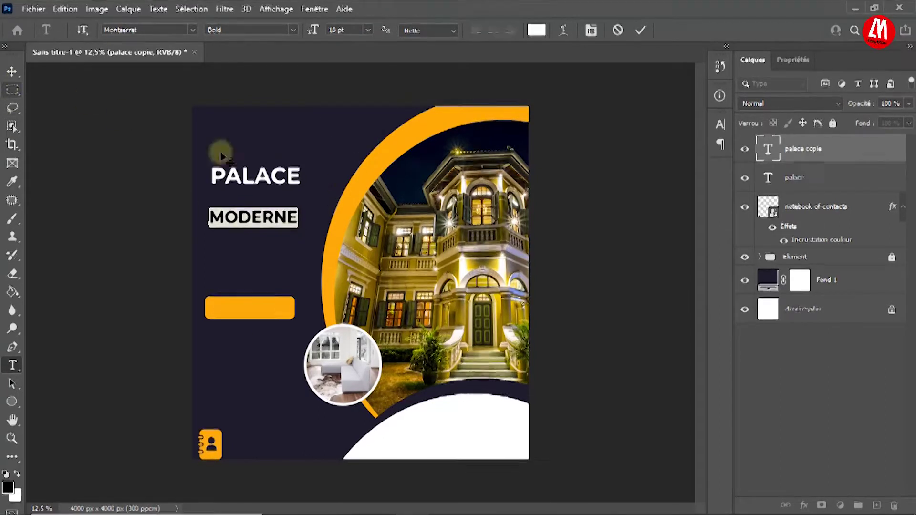
Step: Colour the MODERNE text with the orange feaa0c sampled from the rectangle and move it up closer beneath PALACE
left_click(536, 29)
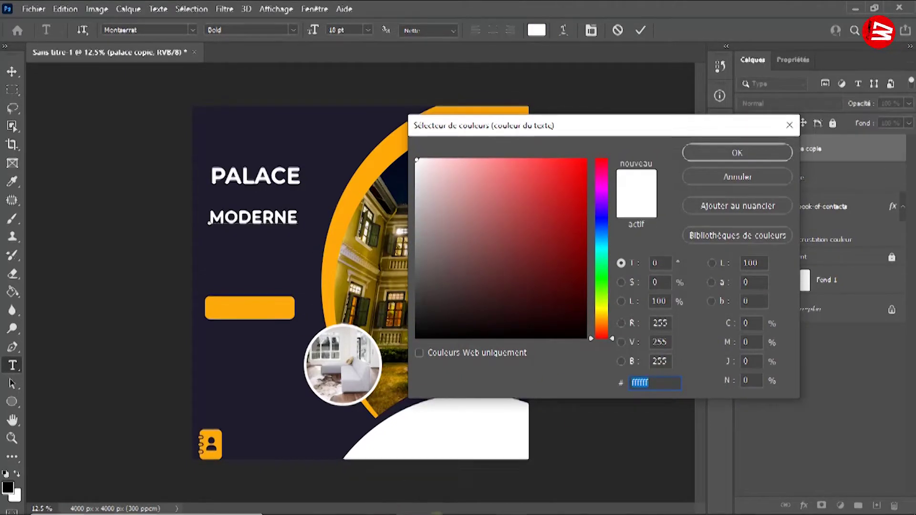
mouse_move(445, 514)
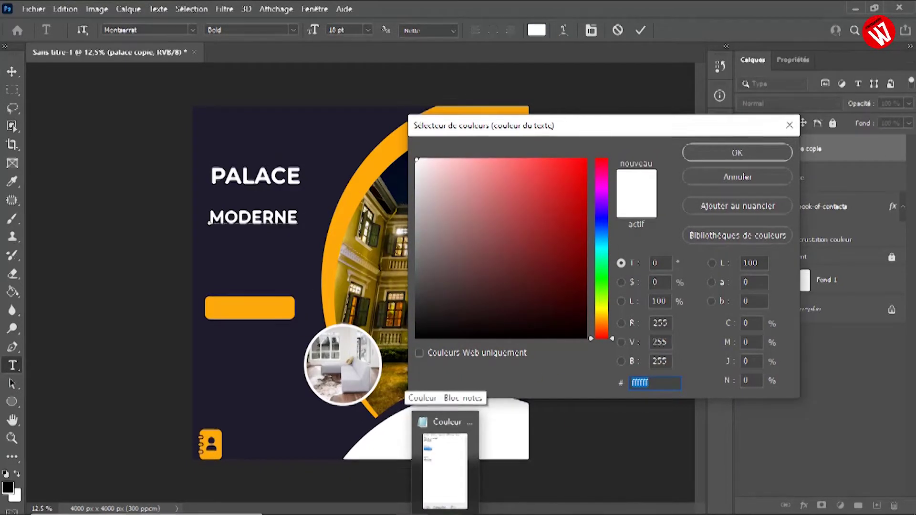
left_click(445, 470)
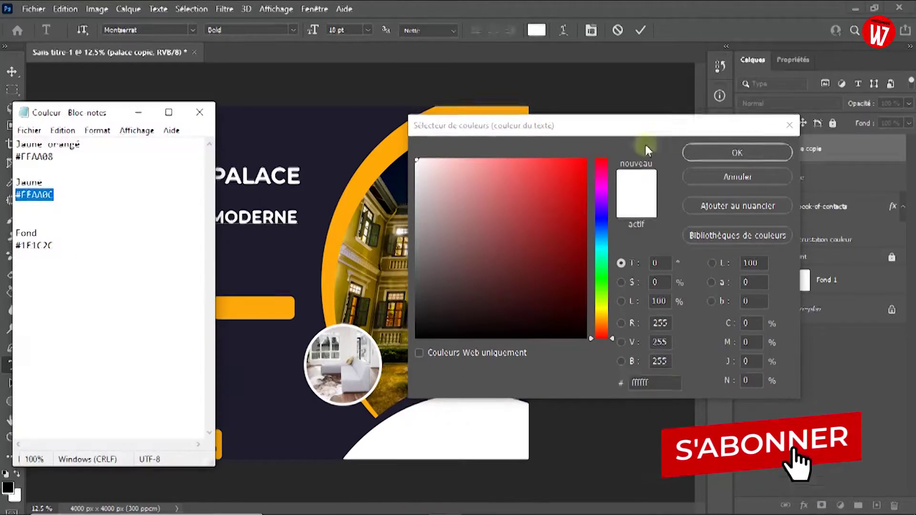
left_click(647, 151)
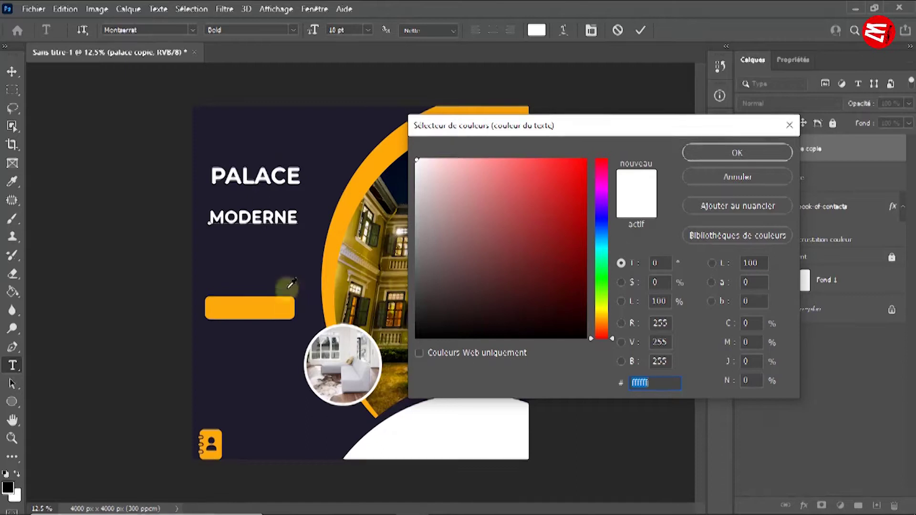
left_click(253, 303)
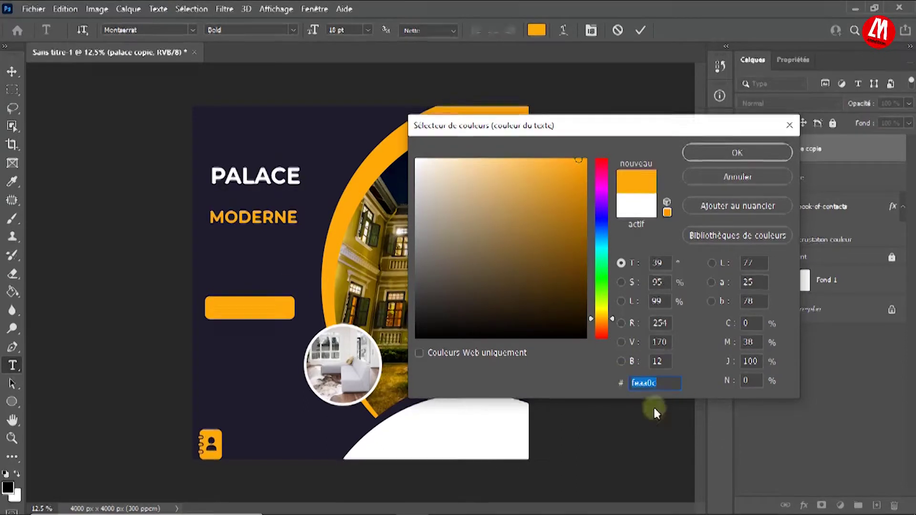
left_click(741, 153)
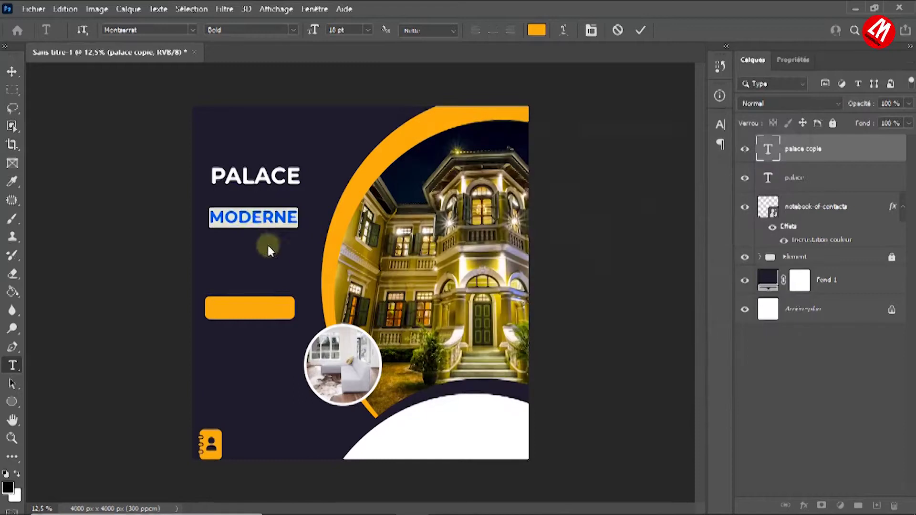
left_click(11, 73)
left_click_drag(254, 221, 279, 221)
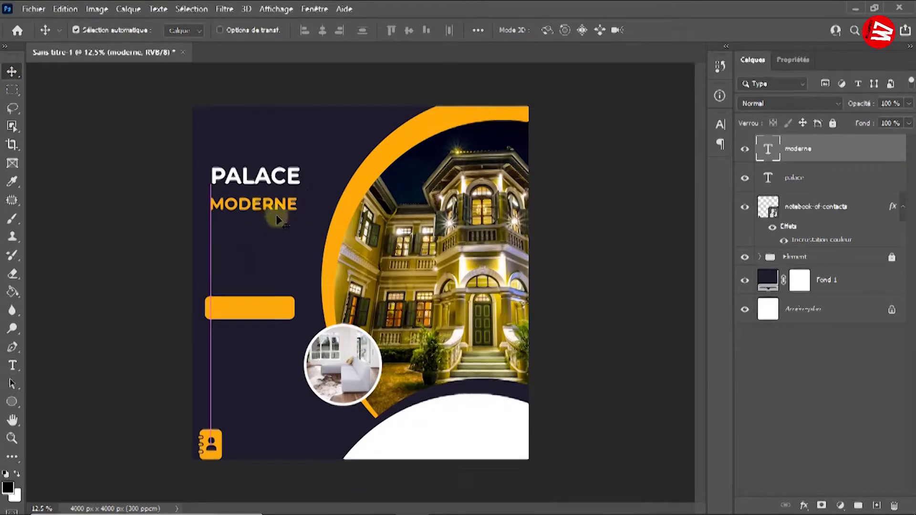
Step: Try the MODERNE text at 24 pt in the Regular weight and return it to Bold
double_click(280, 188)
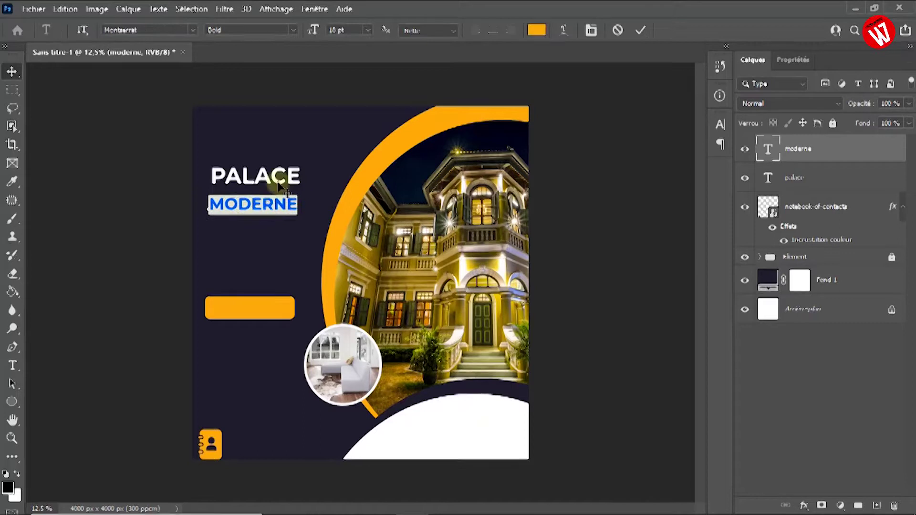
left_click(368, 30)
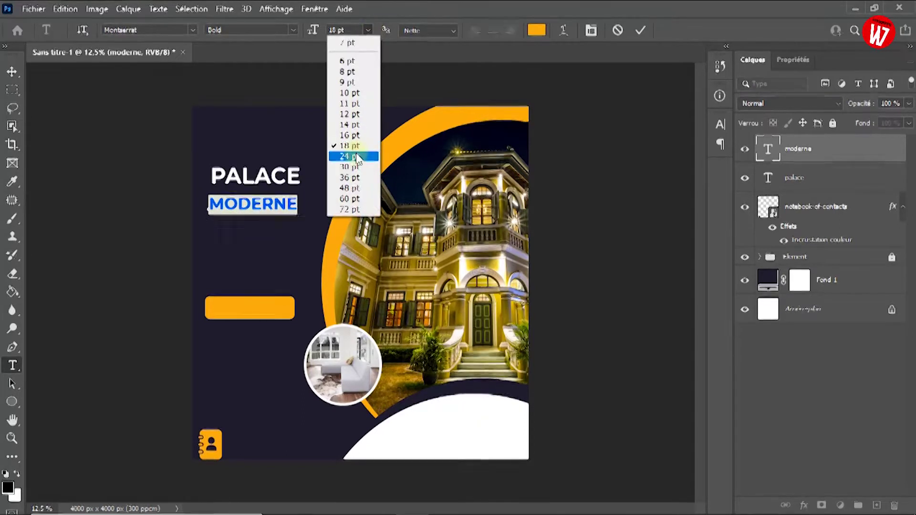
left_click(357, 156)
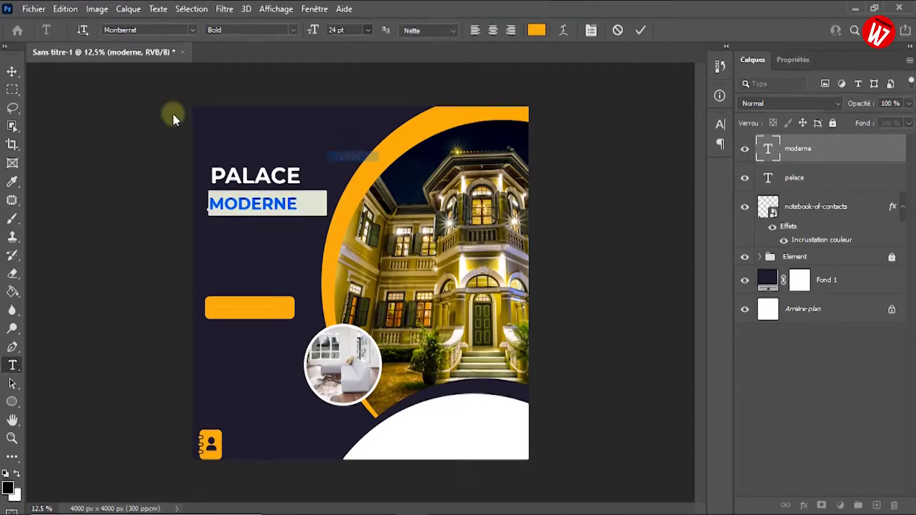
left_click(294, 30)
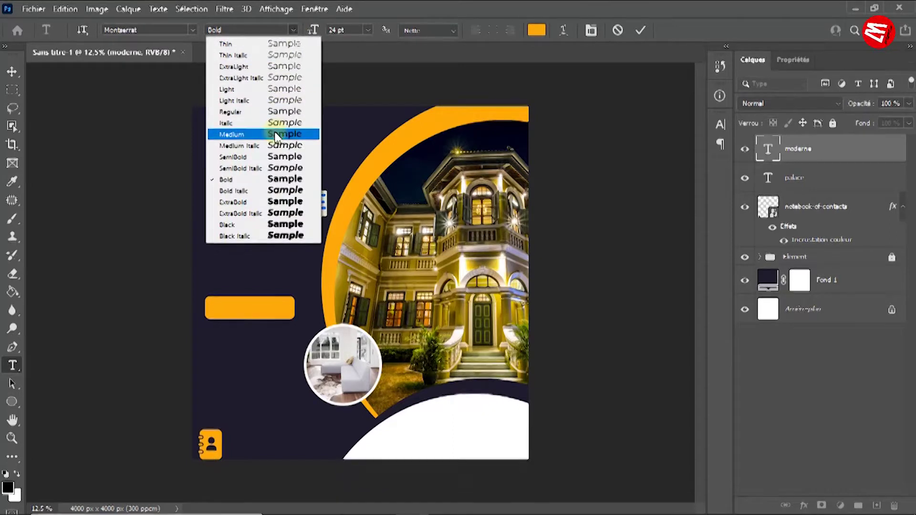
left_click(261, 111)
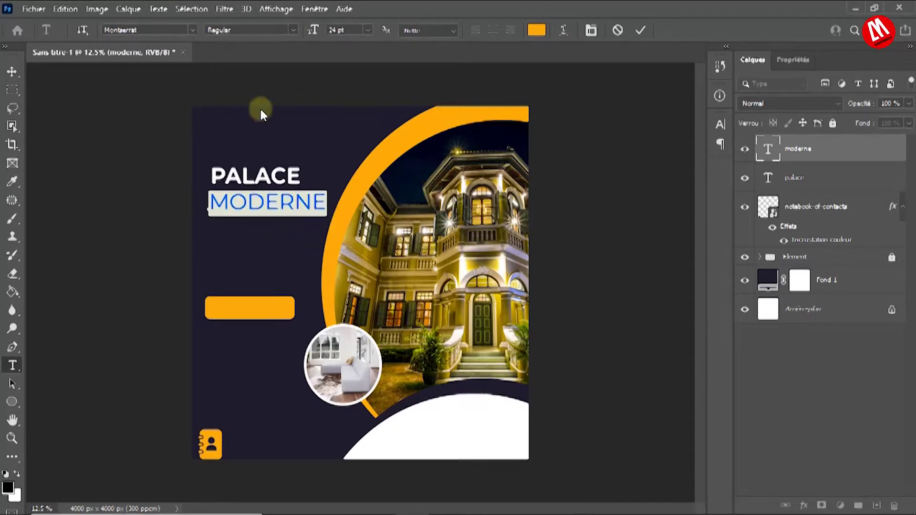
left_click(292, 30)
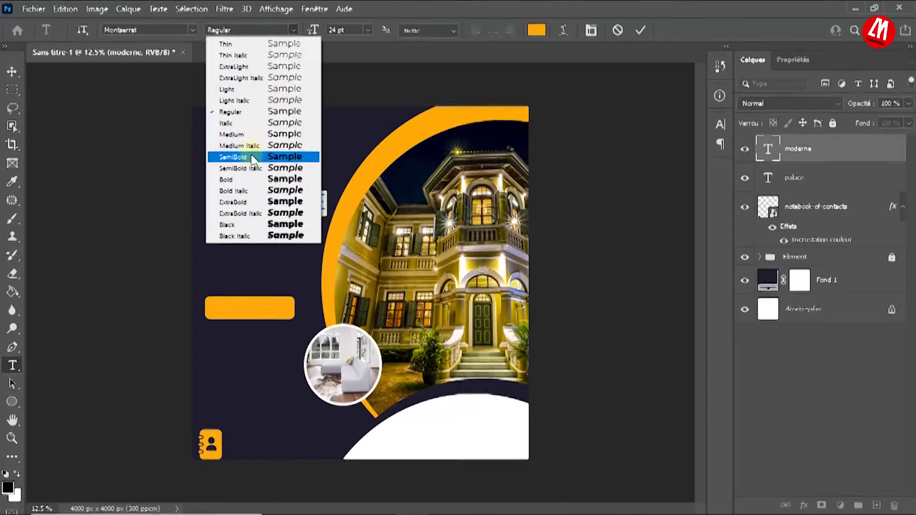
left_click(248, 180)
Step: Set the MODERNE text size to 20 pt and nudge it right to line up with the left edge of PALACE
left_click(367, 30)
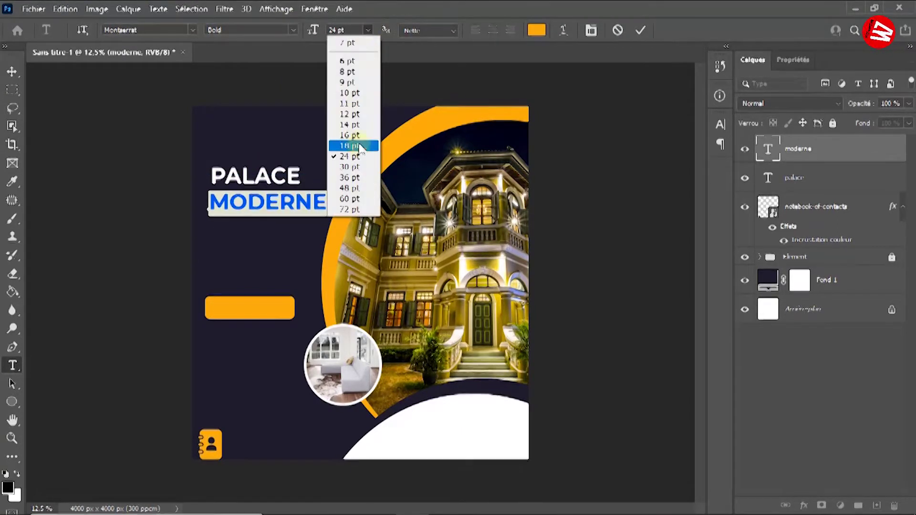
left_click(337, 31)
left_click_drag(337, 30, 322, 31)
key("BackSpace")
type("20")
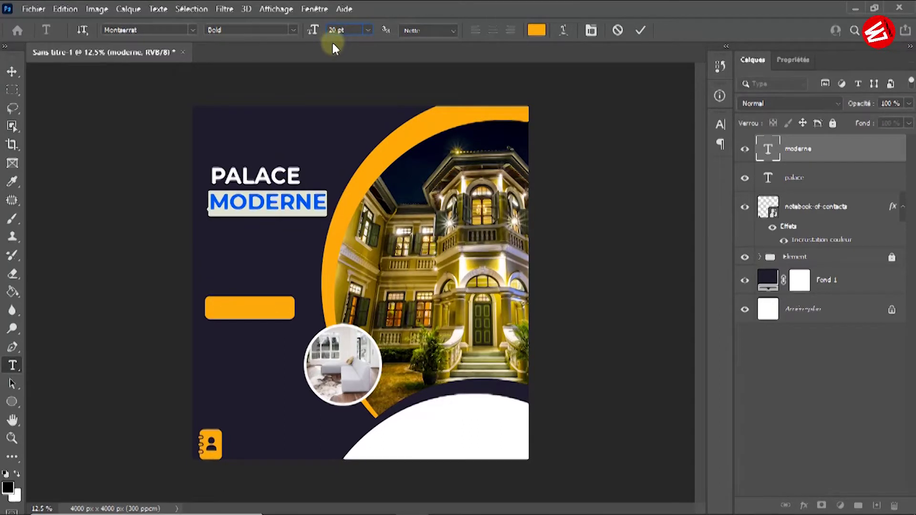
key("Return")
left_click(10, 72)
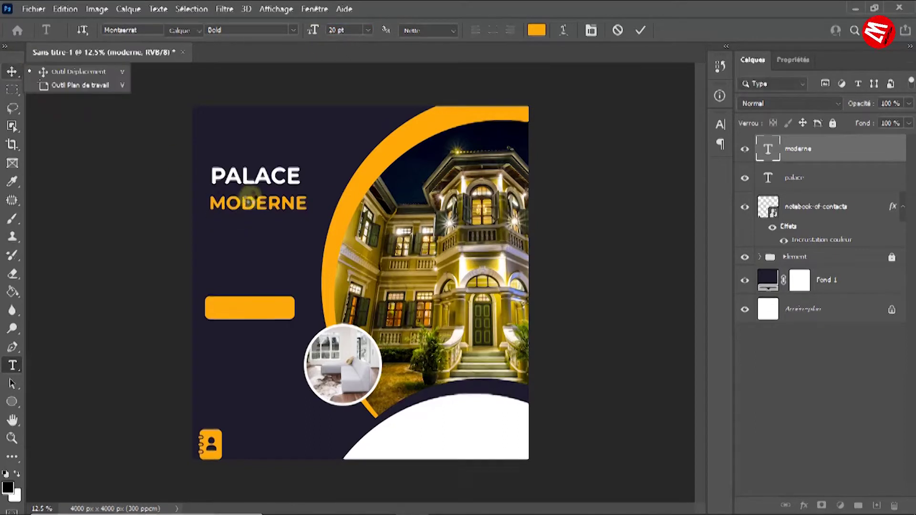
mouse_move(249, 211)
left_mouse_down()
mouse_move(252, 203)
mouse_move(252, 211)
left_mouse_up()
Step: Duplicate the PALACE title, place the copy below MODERNE and replace its text with "à vendre"
left_click(263, 179)
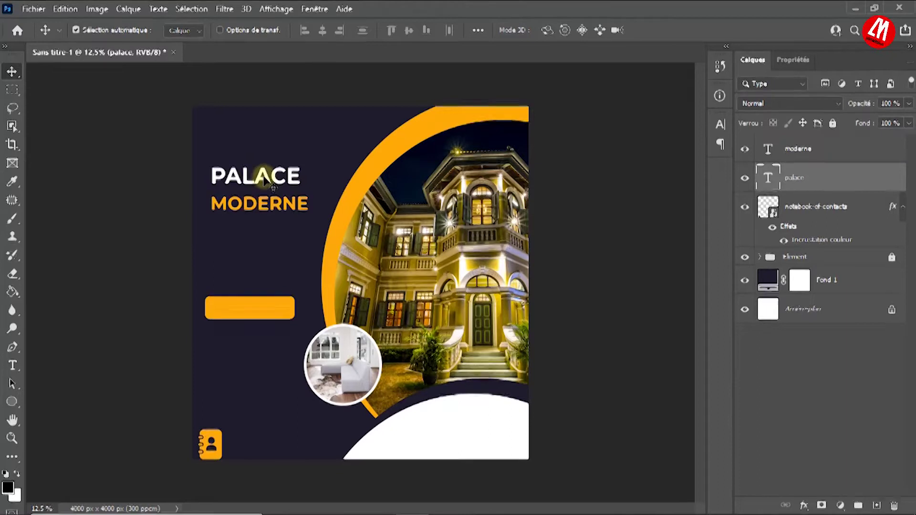
key("ctrl+j")
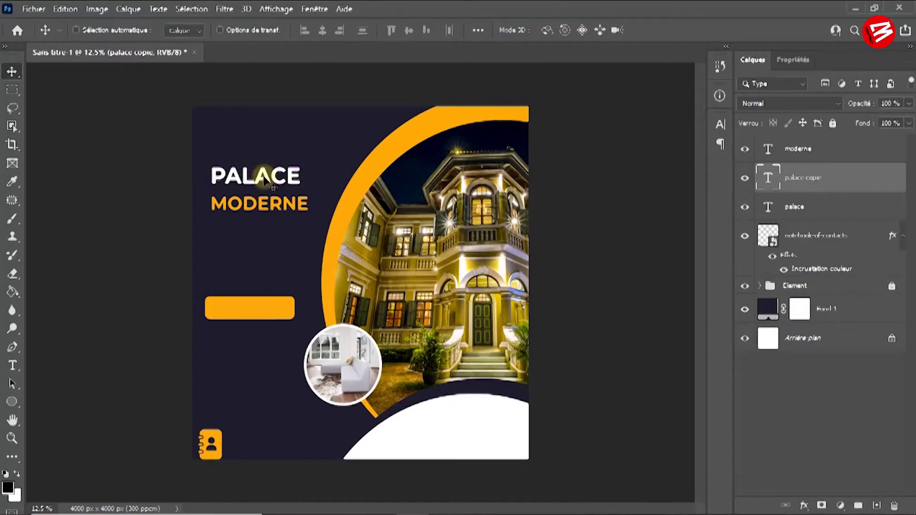
left_click_drag(262, 238, 267, 240)
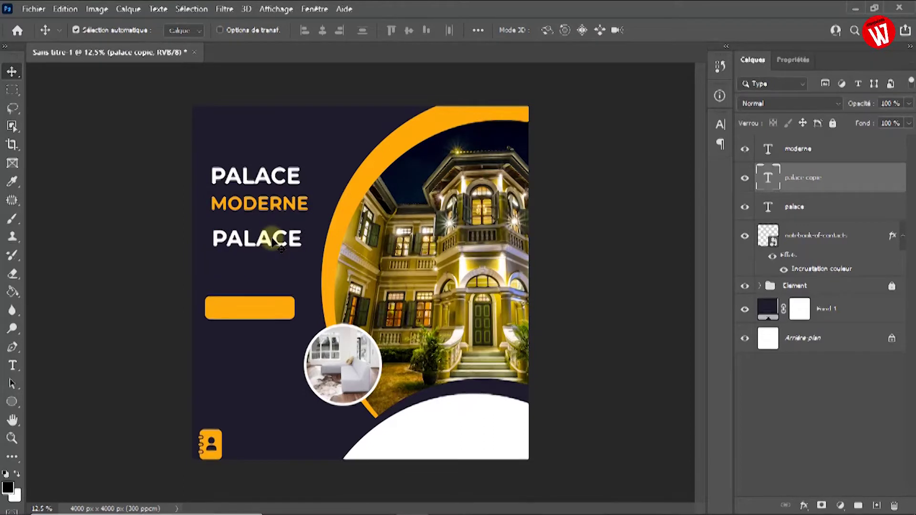
double_click(281, 247)
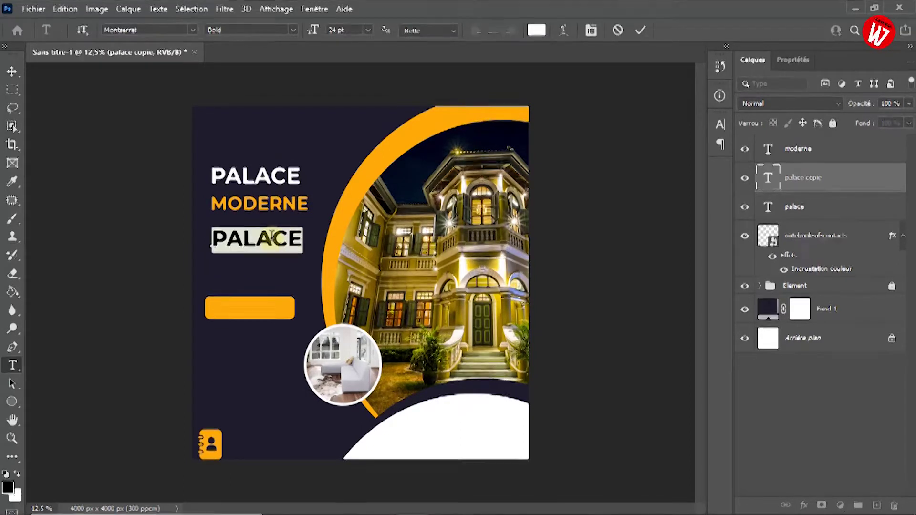
type("0")
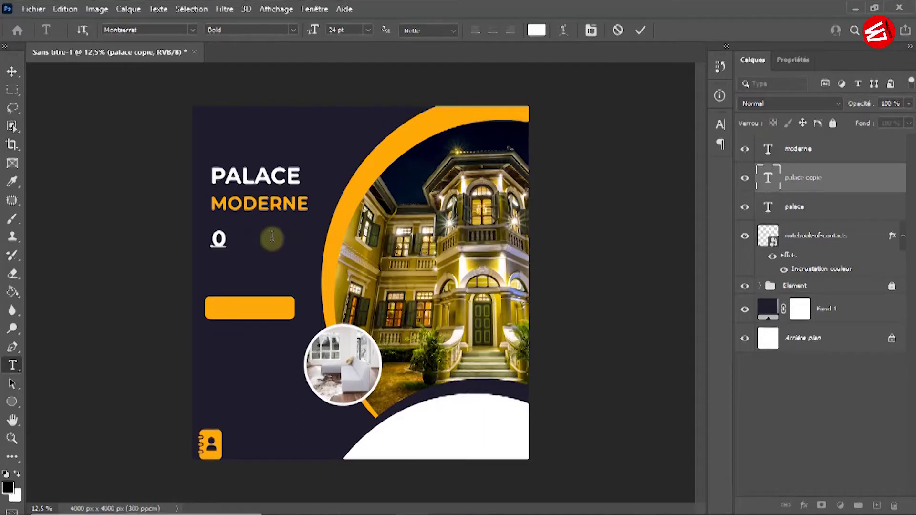
type("À")
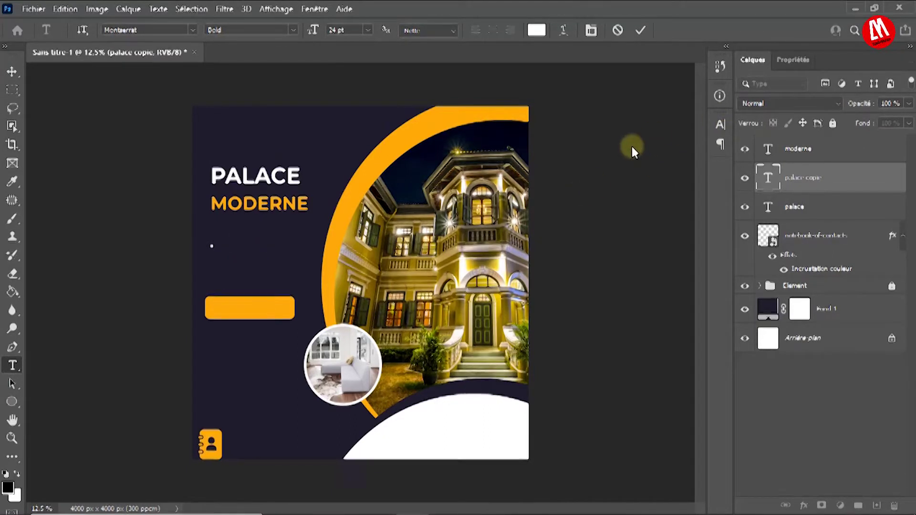
left_click(725, 125)
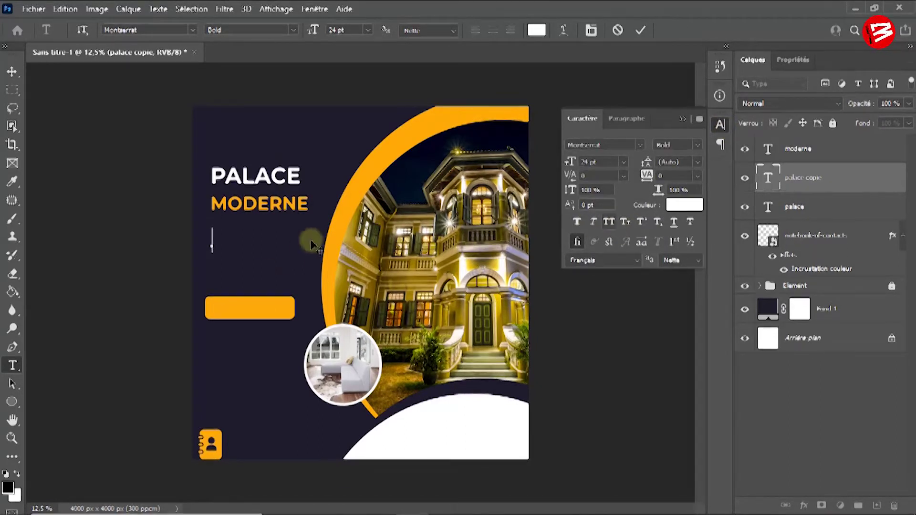
type("à vendre")
Step: Format the "à vendre" text in all caps with the Montserrat Regular weight
double_click(253, 240)
left_click(258, 239)
triple_click(257, 240)
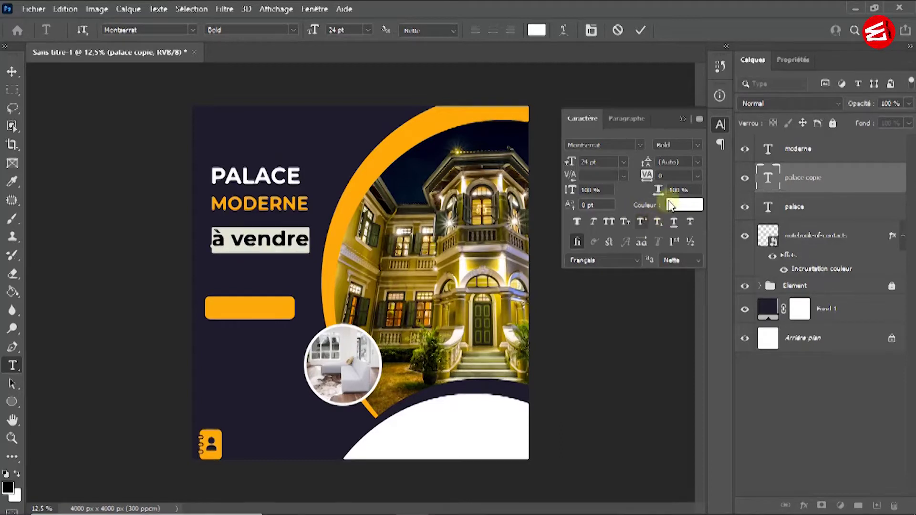
left_click(610, 222)
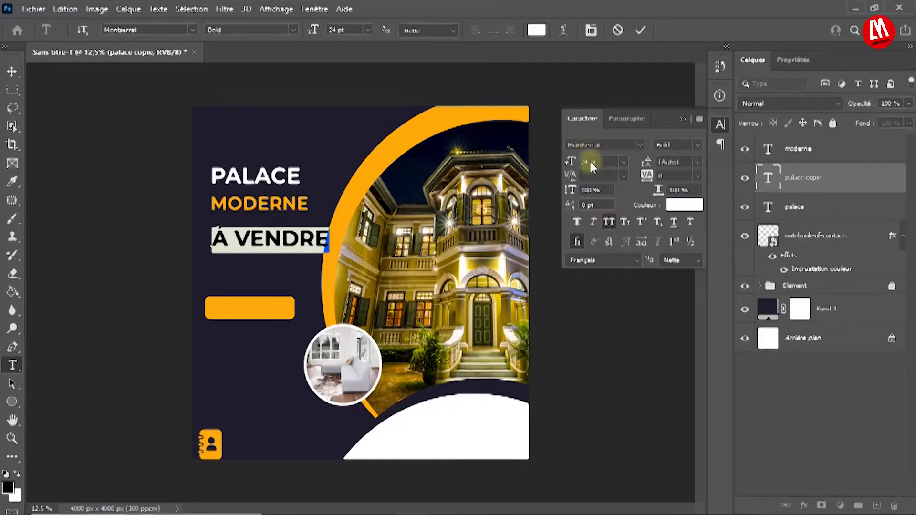
left_click(293, 30)
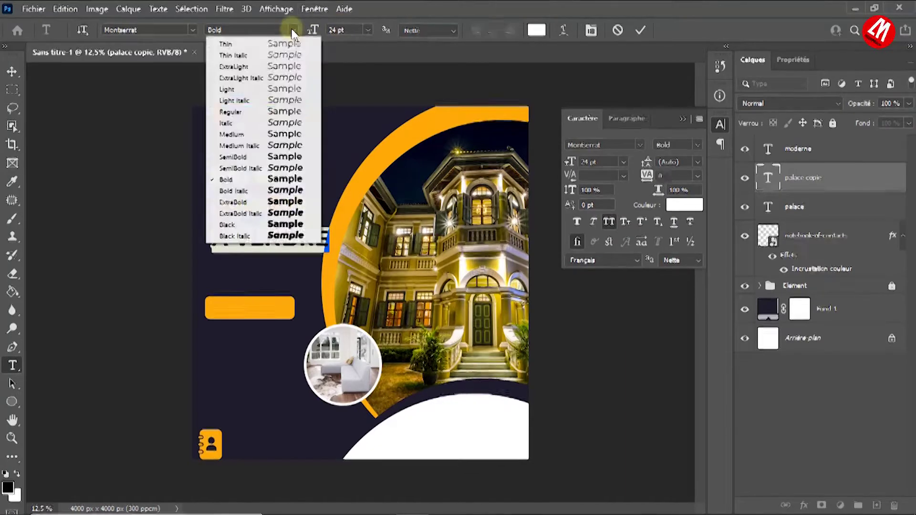
left_click(227, 113)
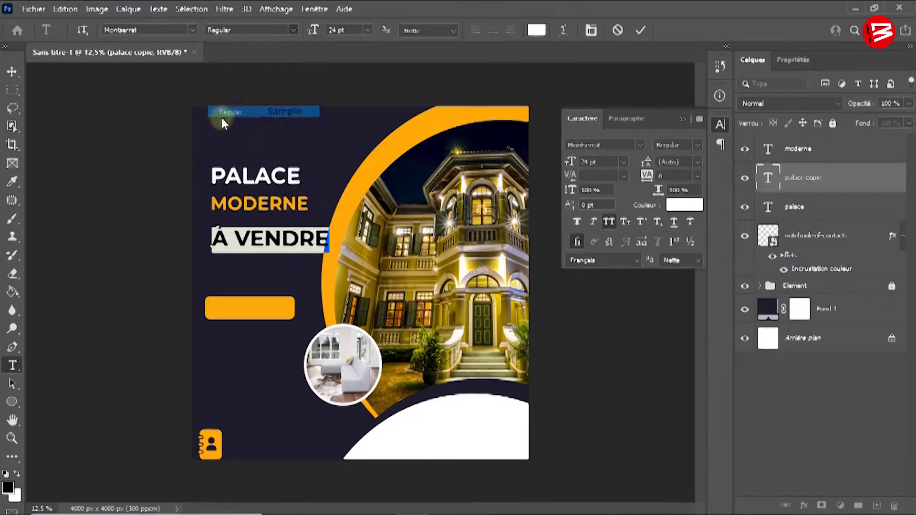
Step: Set the À VENDRE text size to 20 pt and adjust its position to align with the left edge of the titles above
left_click(367, 29)
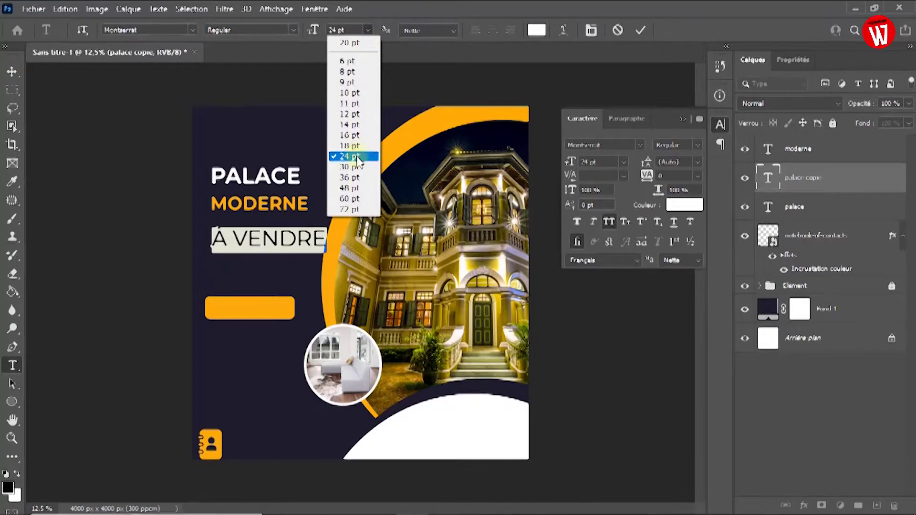
left_click(317, 33)
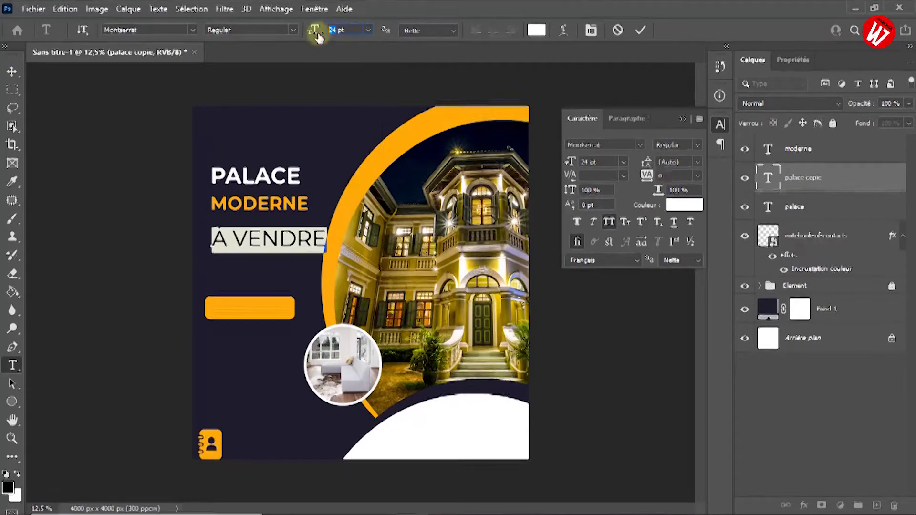
type("20")
key("Return")
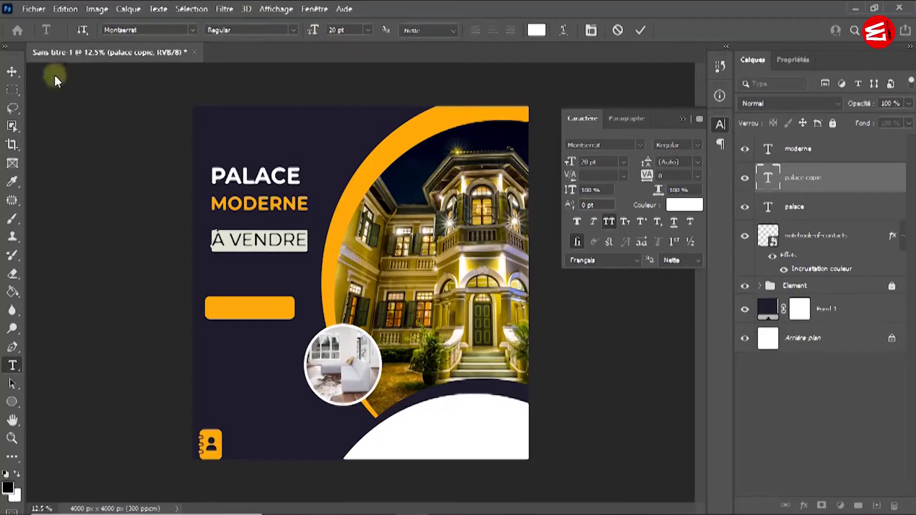
left_click(12, 73)
left_click_drag(241, 240, 242, 242)
Step: Unlock the Element group and move the yellow rectangle right to align its left edge with the text above
left_click(237, 311)
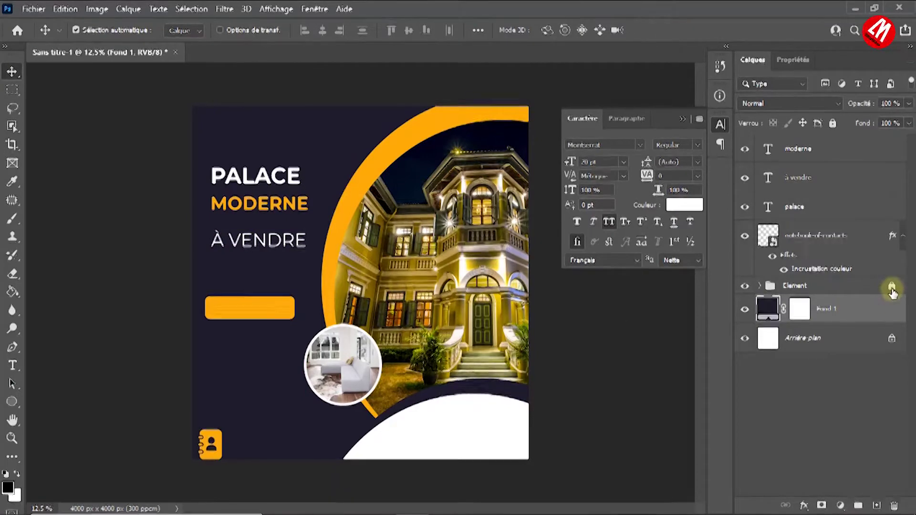
left_click_drag(256, 313, 260, 309)
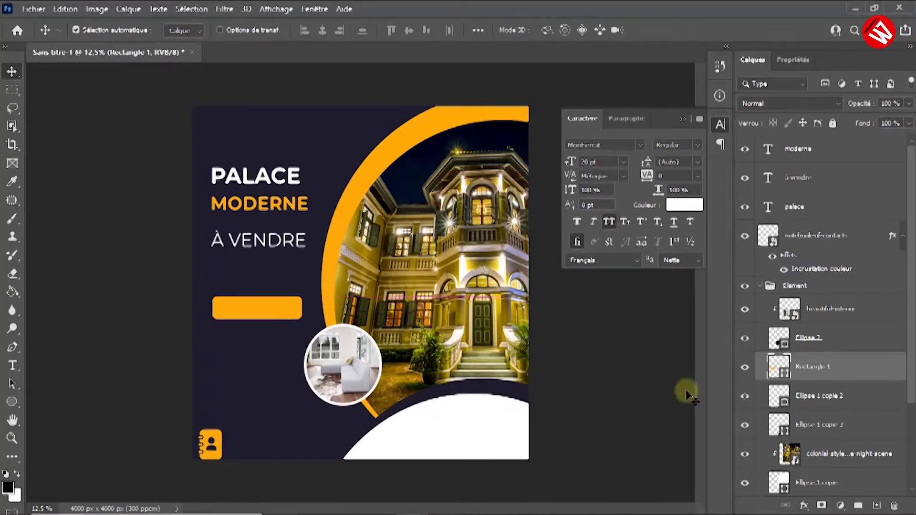
Step: Duplicate the À VENDRE text, place the copy over the yellow rectangle and replace its text with "reservez maintenant"
left_click(254, 244)
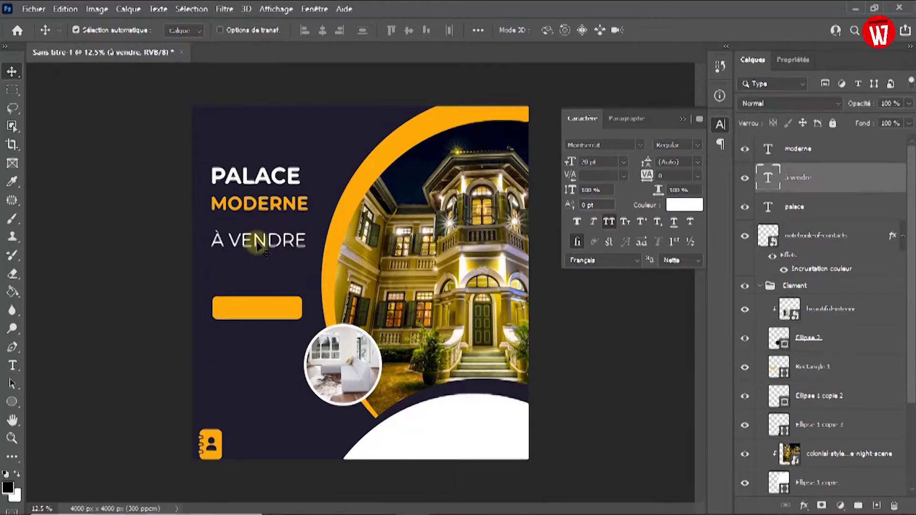
left_click(266, 255, "ctrl")
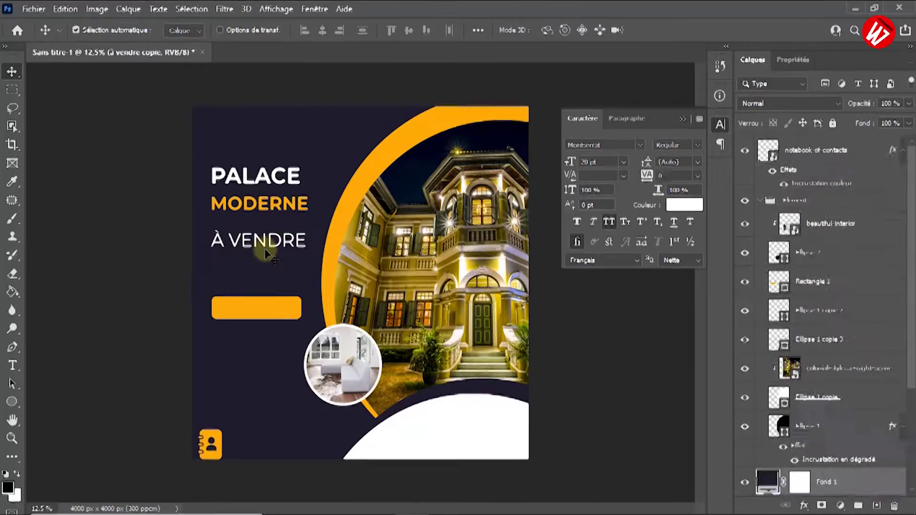
left_click_drag(247, 246, 239, 275)
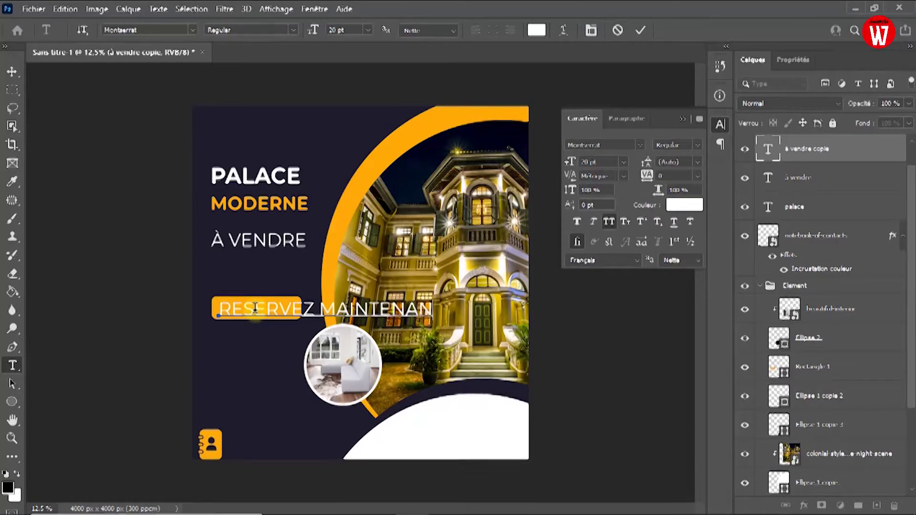
Step: Set the RESERVEZ MAINTENANT text to the Montserrat Bold weight
key("ctrl+a")
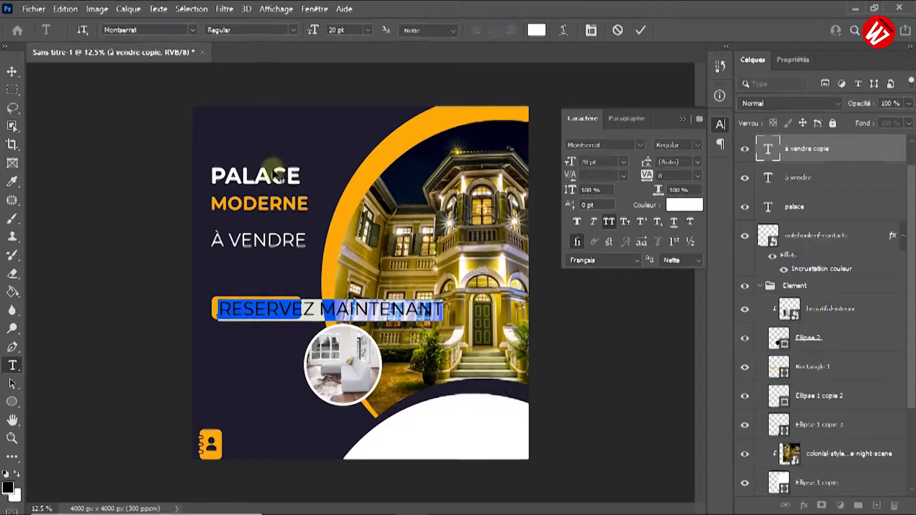
left_click(295, 35)
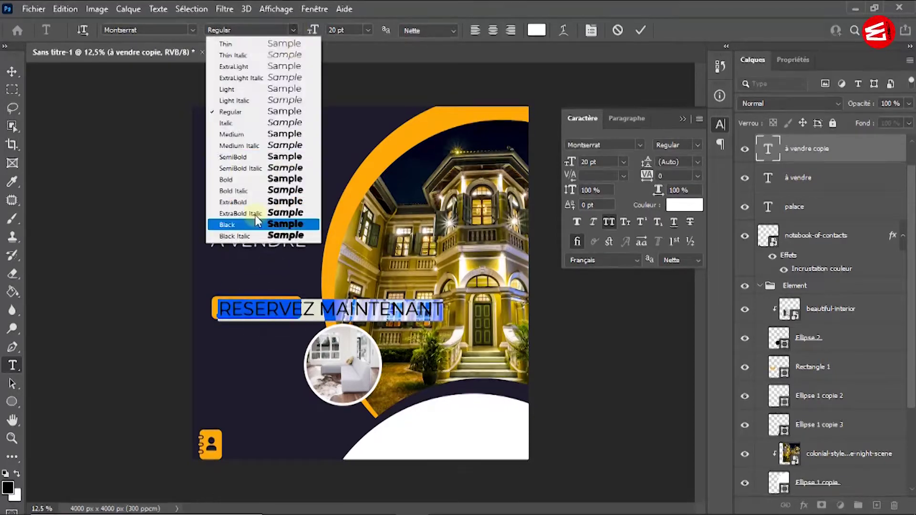
left_click(246, 178)
key("ctrl+h")
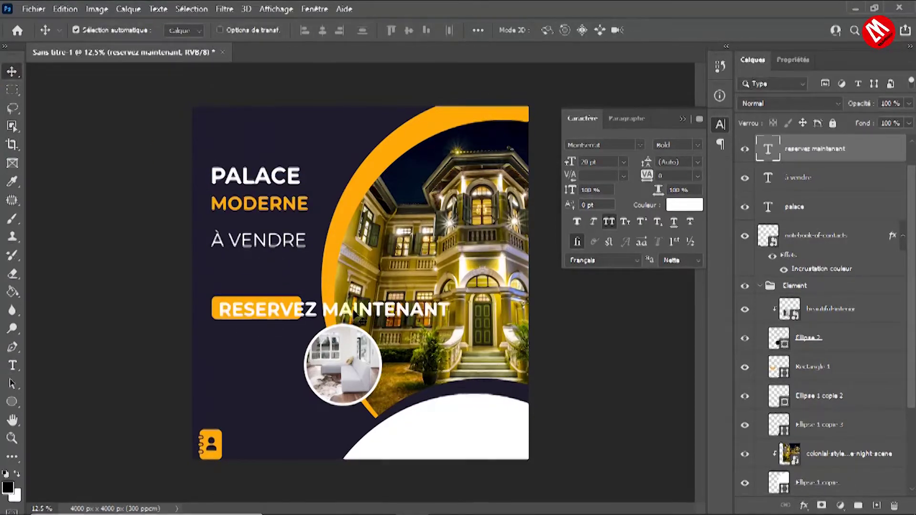
Step: Compress the RESERVEZ MAINTENANT text horizontally and position it to fit inside the yellow rectangle
left_click_drag(361, 319, 362, 321)
key("ctrl+t")
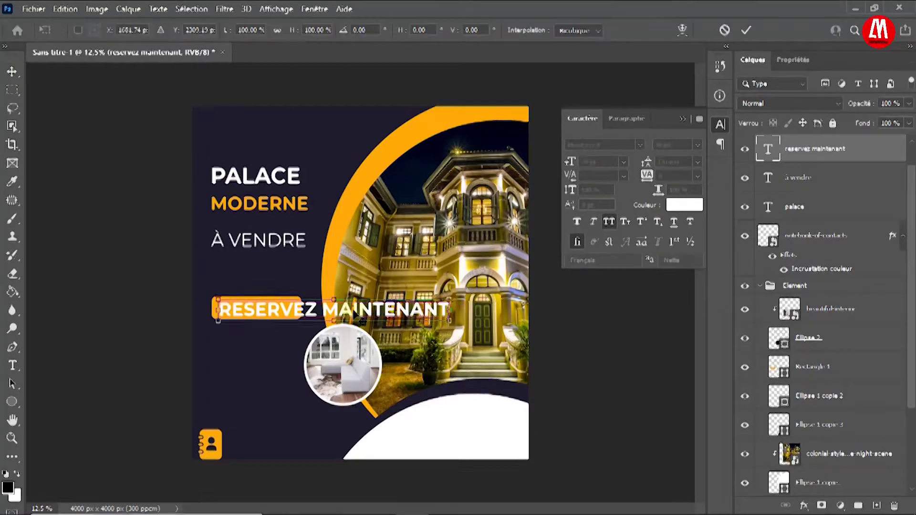
left_click_drag(449, 310, 244, 301)
key("Return")
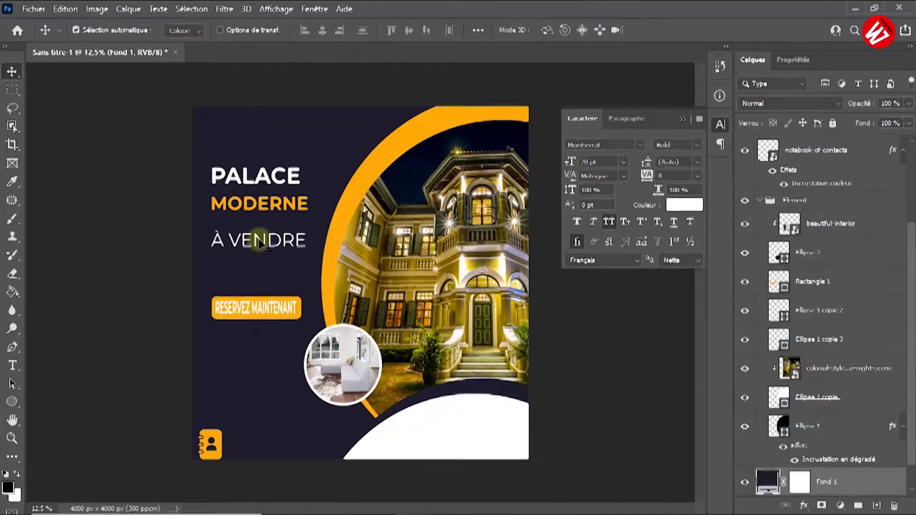
Step: Duplicate the À VENDRE text beside the contact icon and replace the copy's text with "prendre rendez-vous"
left_click_drag(262, 243, 277, 439)
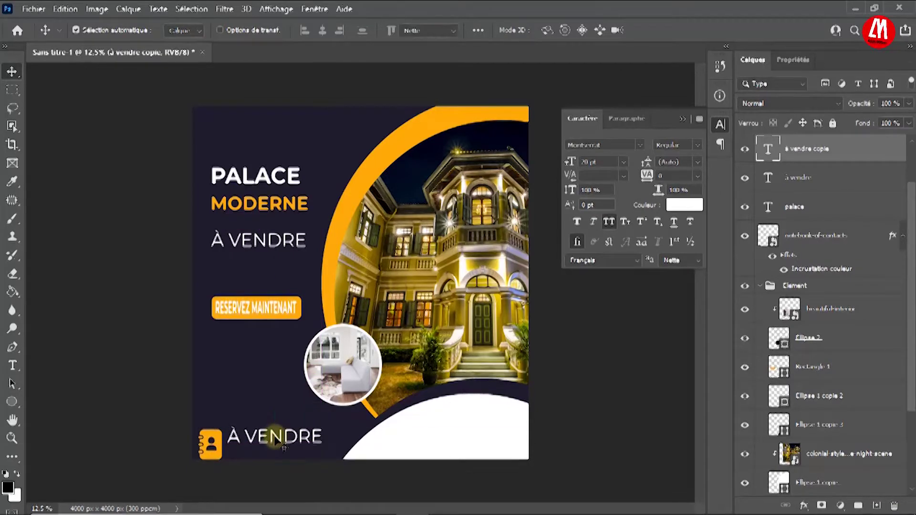
double_click(277, 436)
type("PRENDRE REN")
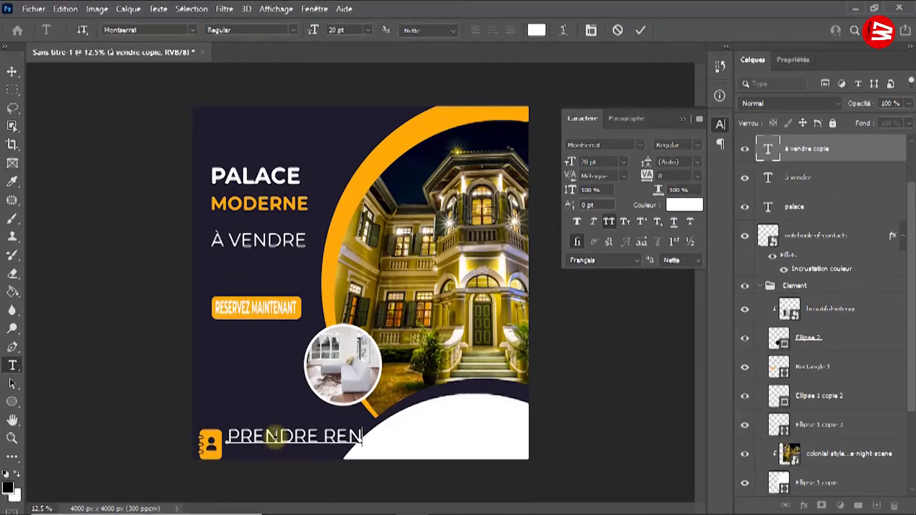
type("DEZ VOUS")
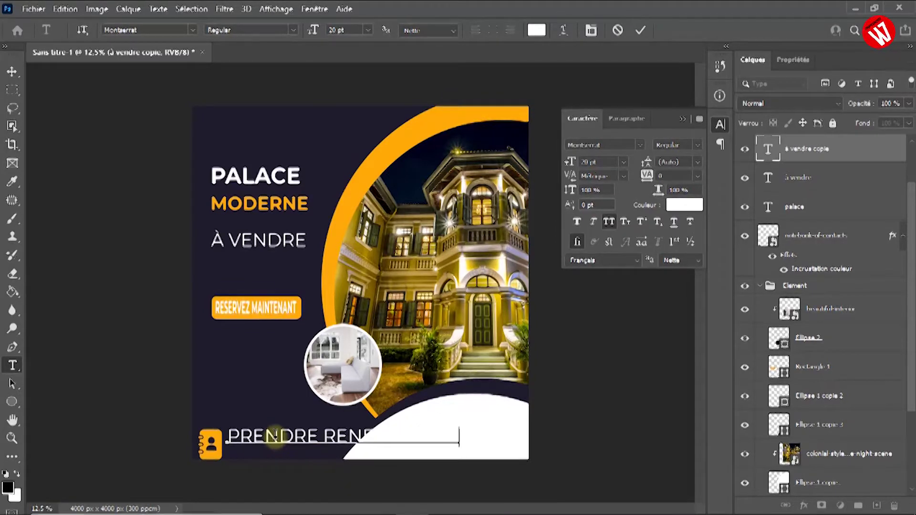
Step: Format the PRENDRE RENDEZ-VOUS text as Montserrat Medium at 8 pt and place it near the contact icon's upper edge
key("ctrl+a")
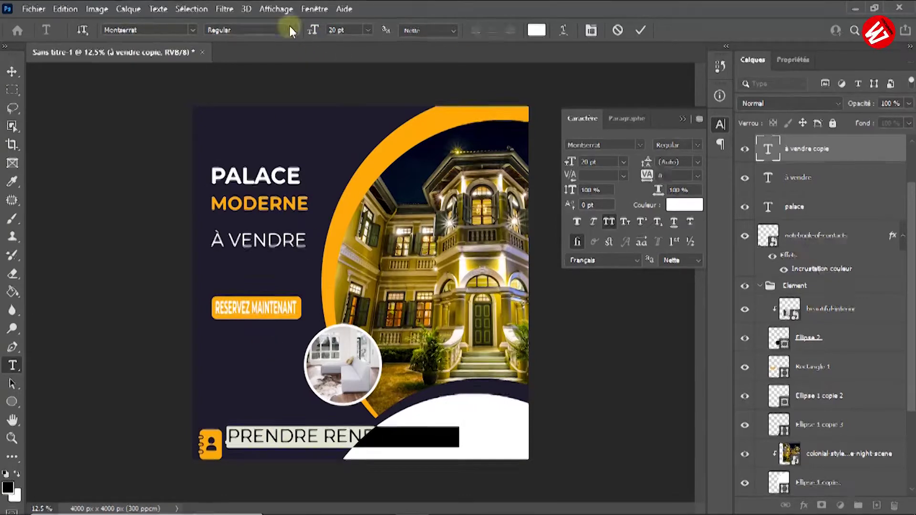
left_click(194, 32)
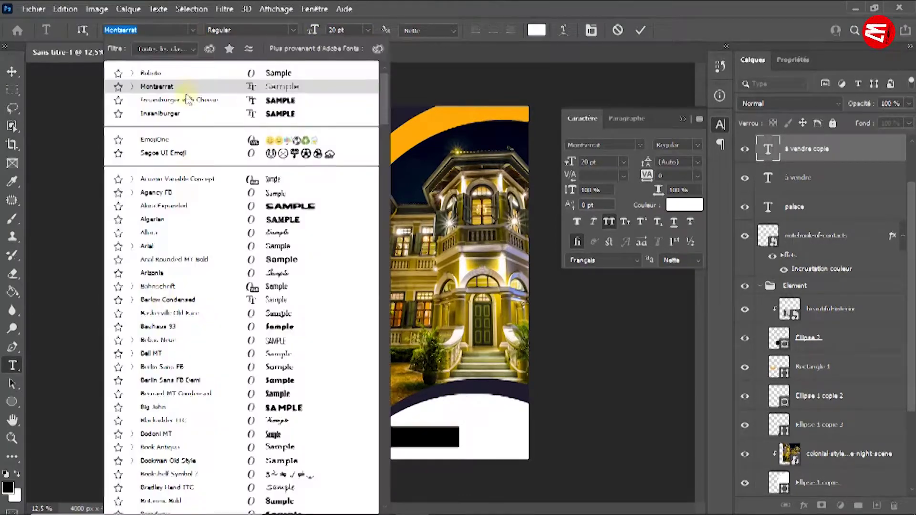
left_click(293, 30)
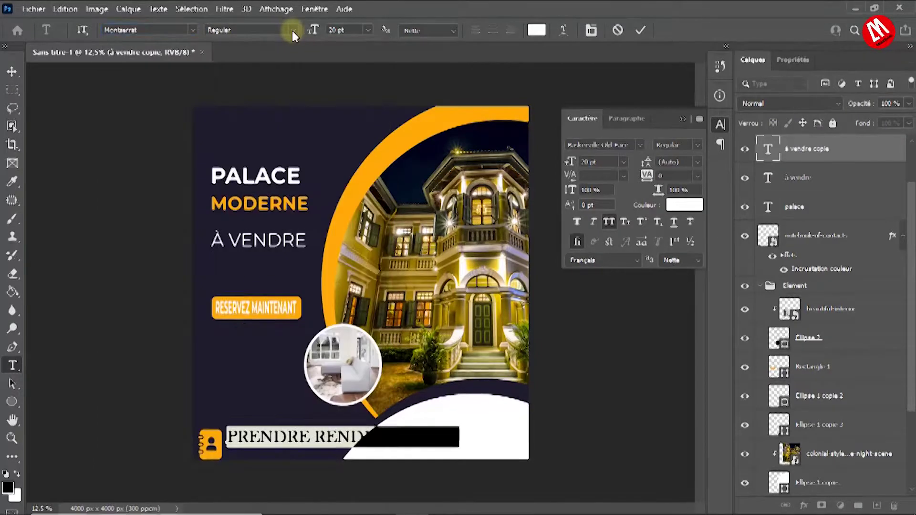
left_click(292, 31)
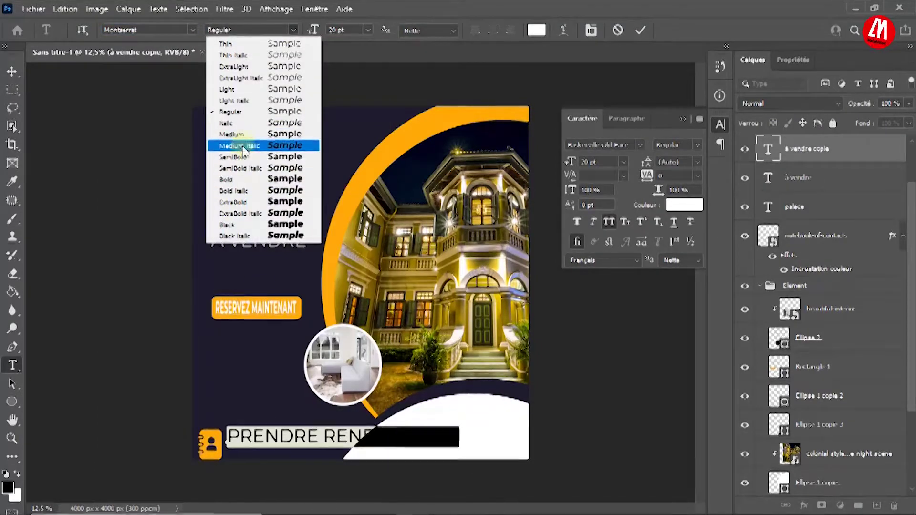
left_click(232, 134)
left_click(368, 30)
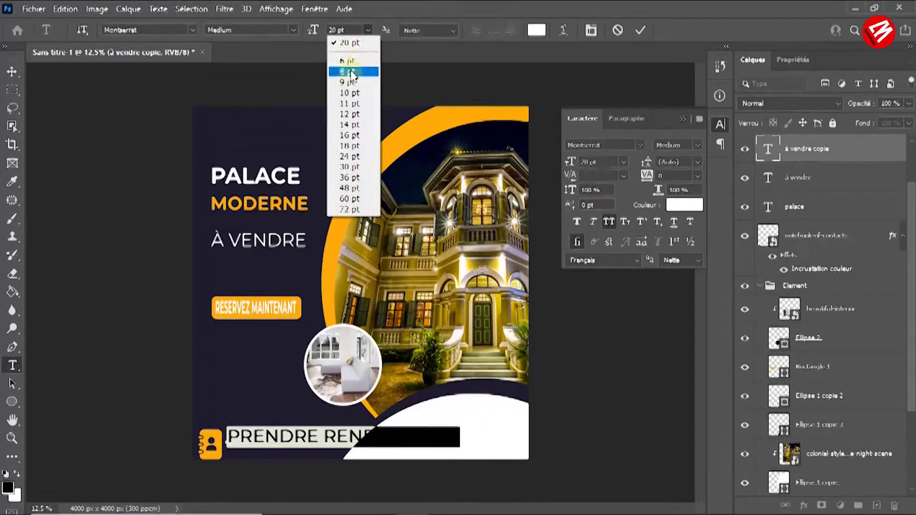
left_click(351, 72)
left_click(12, 71)
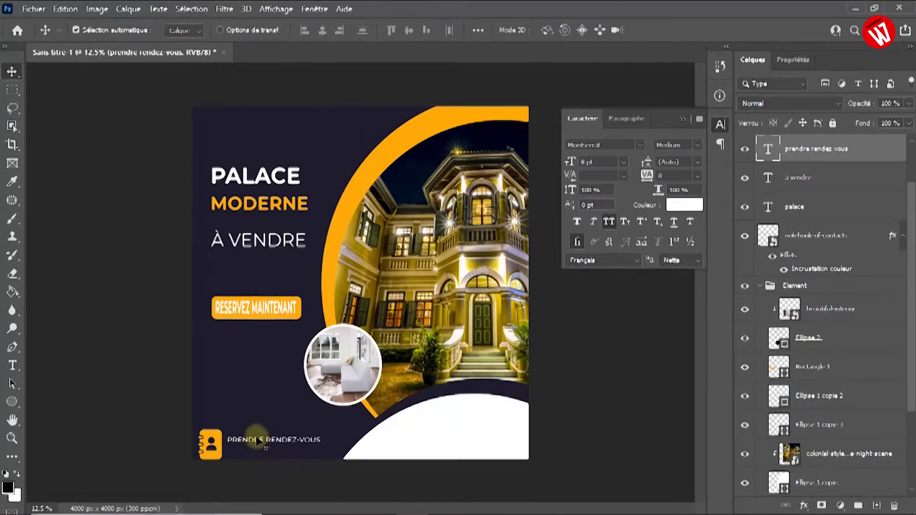
Step: Duplicate the MODERNE title below PRENDRE RENDEZ-VOUS and replace its text with a placeholder phone number of nine zeros in groups of three
left_click(267, 250)
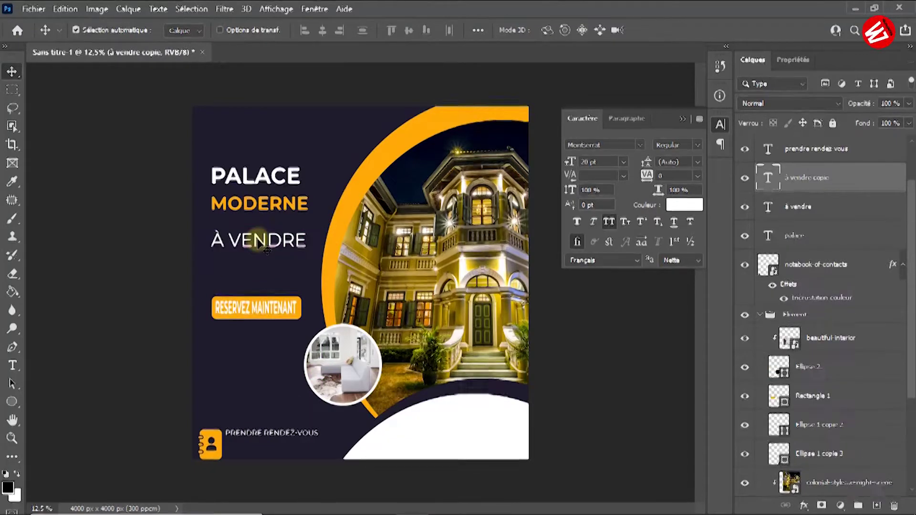
key("ctrl+z")
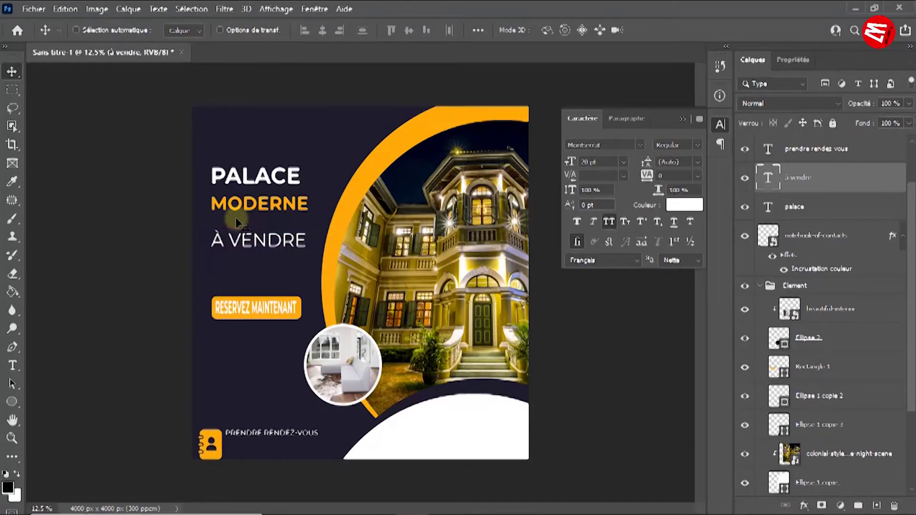
left_click_drag(252, 213, 264, 390)
left_click_drag(266, 453, 266, 453)
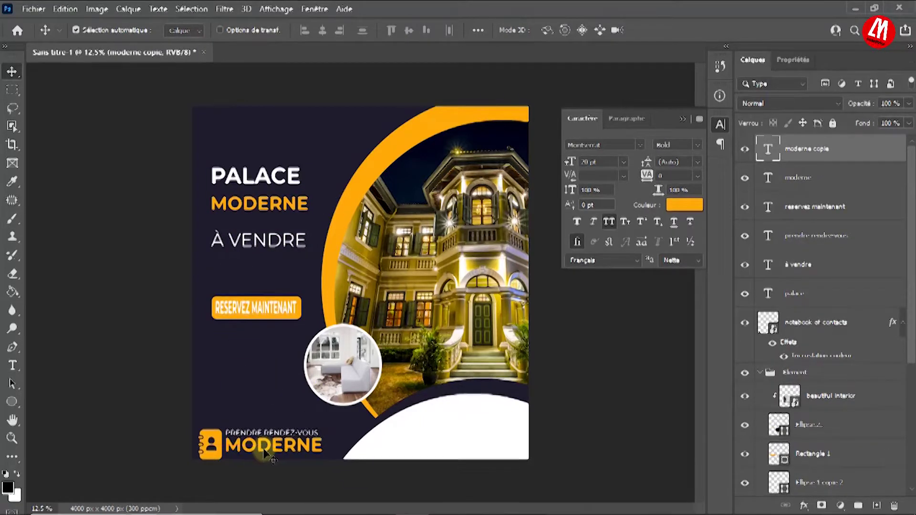
key("t")
double_click(263, 446)
type("000 0")
key("BackSpace")
type("000 ")
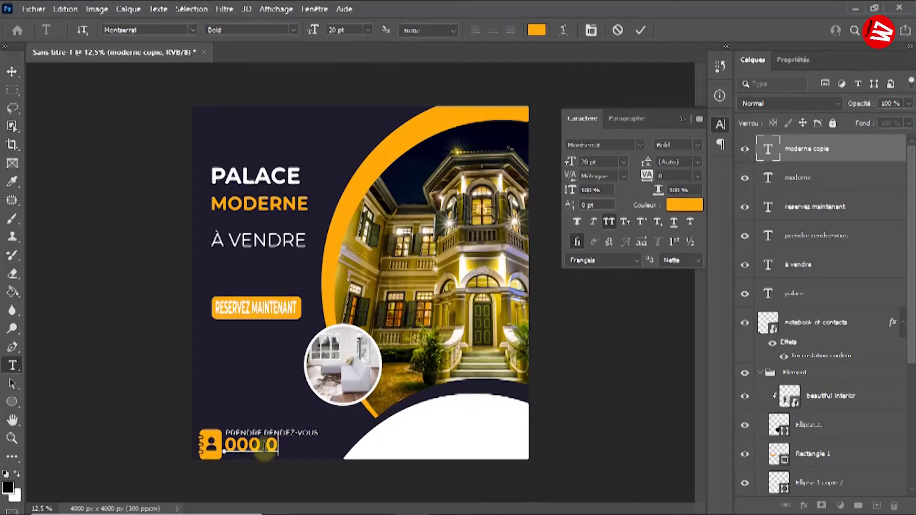
type("000")
Step: Set the placeholder phone number's text size to 16 pt
key("ctrl+a")
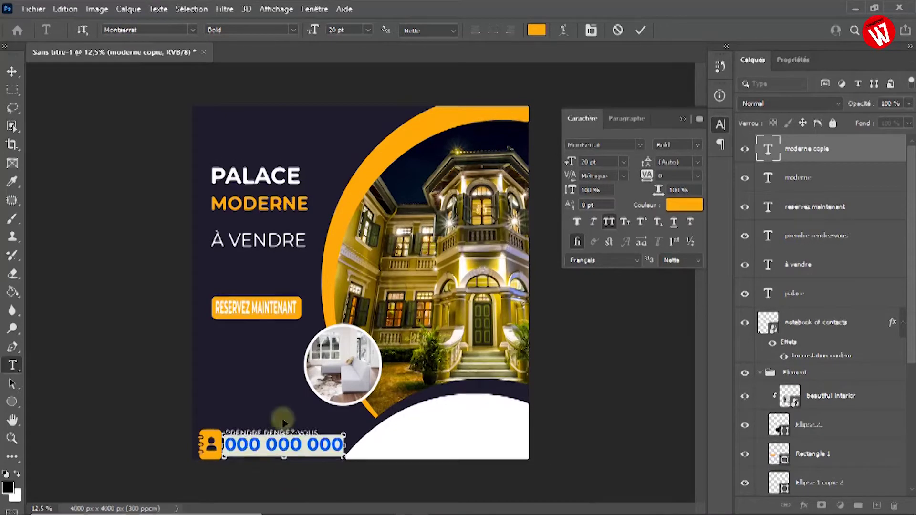
left_click(366, 33)
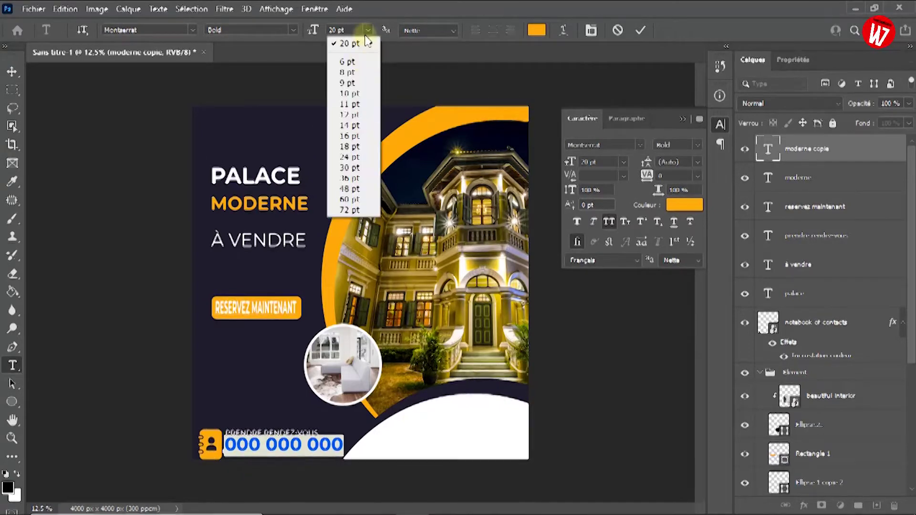
left_click(353, 136)
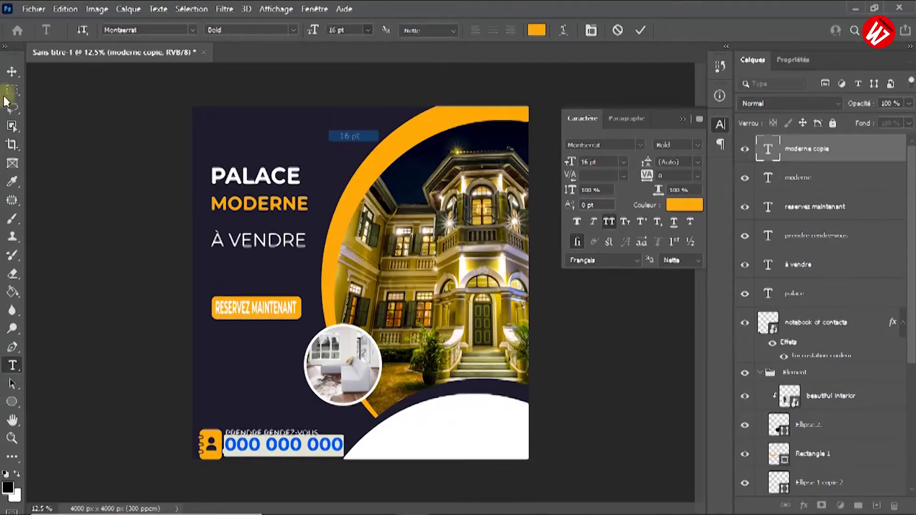
left_click(13, 70)
left_click(61, 76)
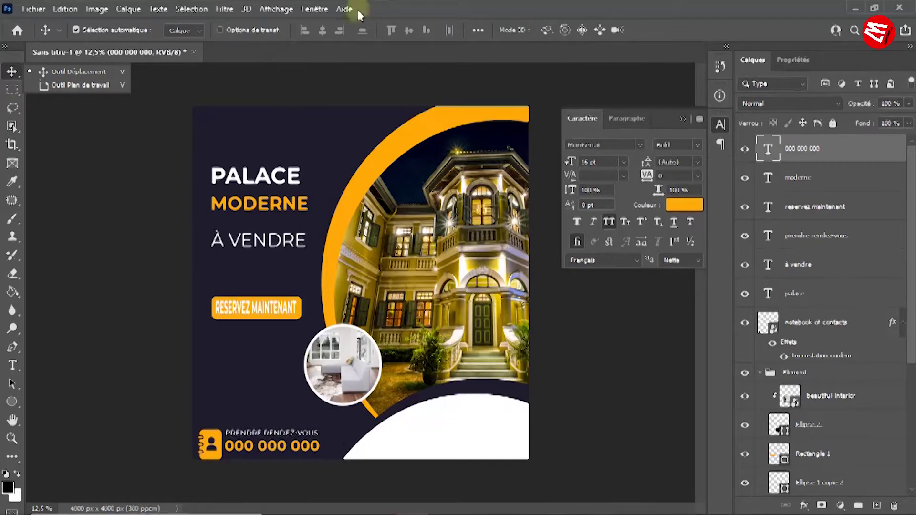
Step: Lower the phone number, shrink the contact icon to the two text lines' height and shift the contact block right to align with the titles
left_click_drag(242, 449, 213, 431)
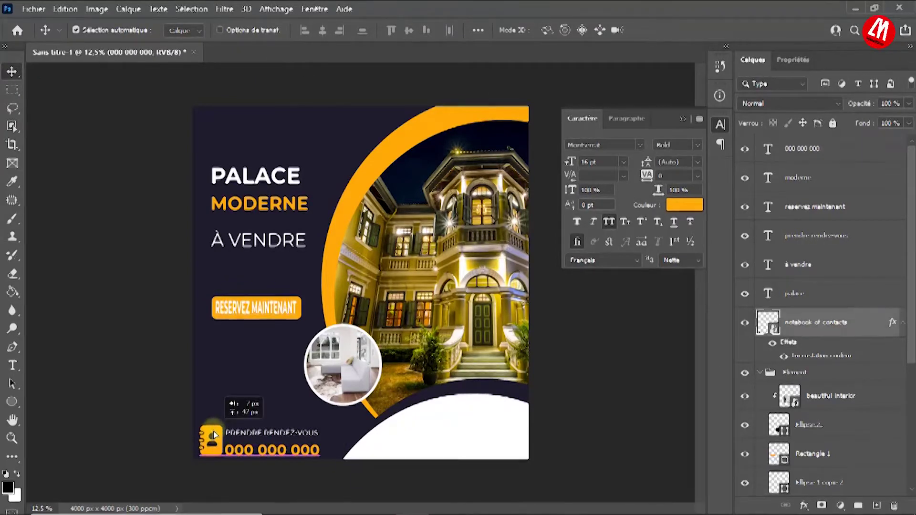
key("ctrl+t")
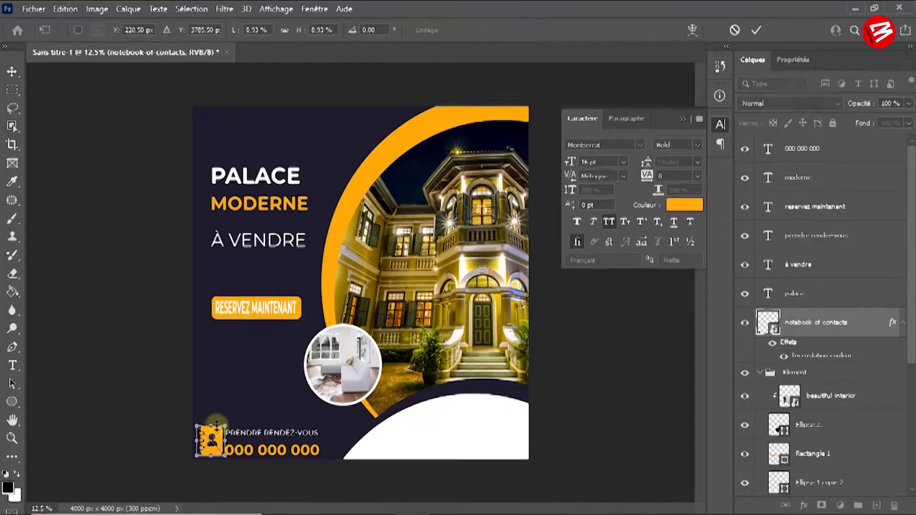
left_click_drag(214, 420, 216, 424)
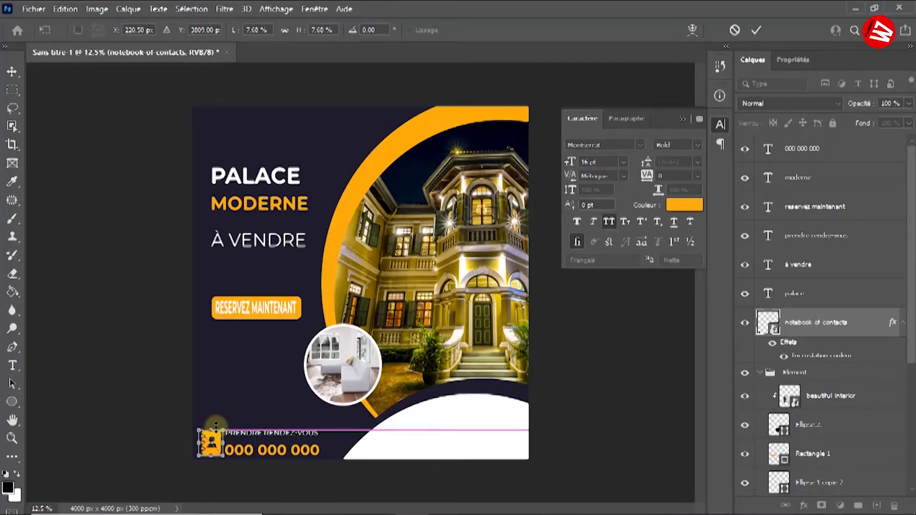
key("Return")
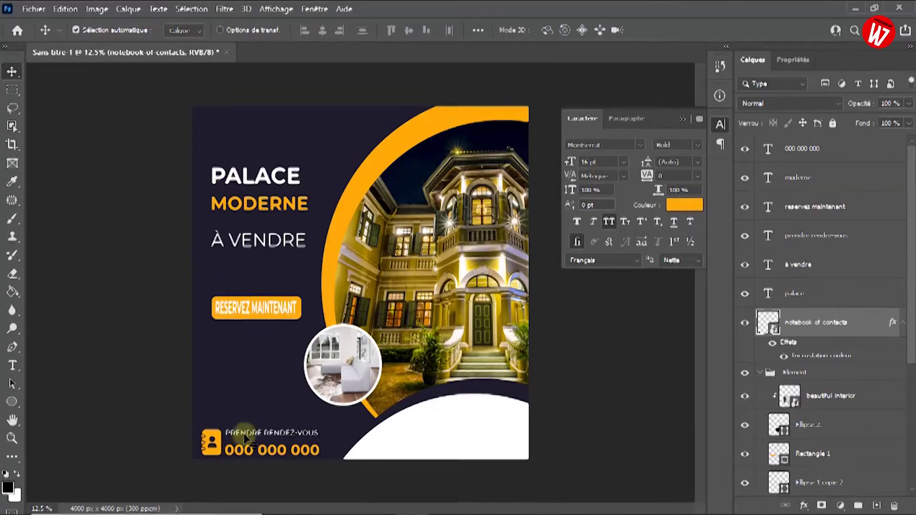
left_click_drag(239, 434, 257, 436)
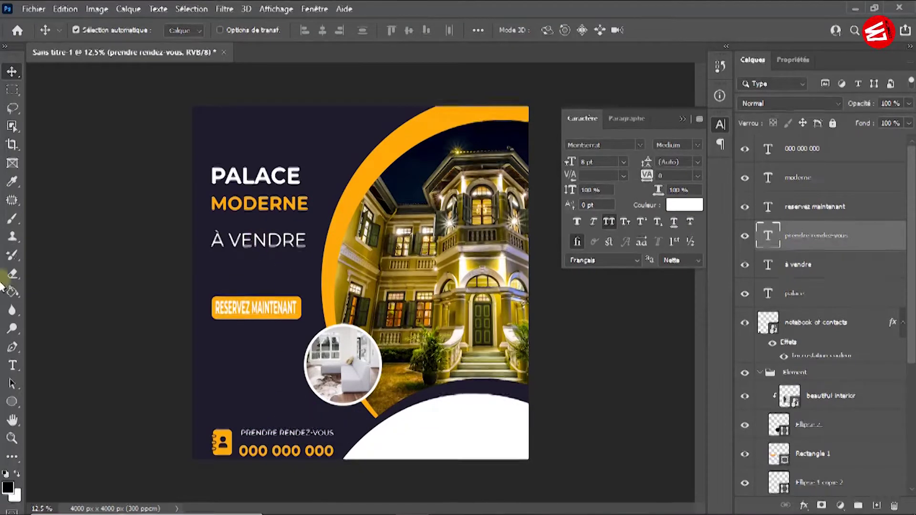
Step: Create a paragraph text box between À VENDRE and the yellow rectangle, with lorem ipsum filler text at 6 pt
left_click(13, 365)
left_click_drag(212, 211, 313, 286)
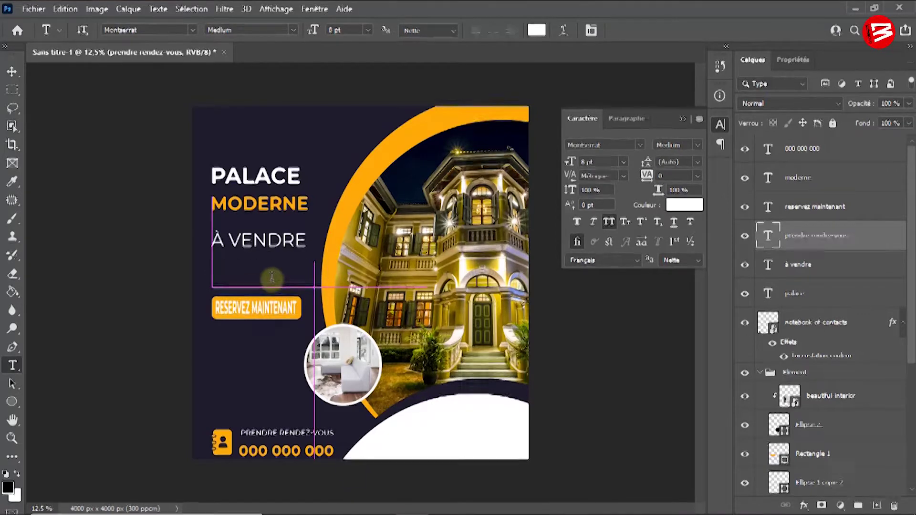
left_click(368, 30)
left_click(351, 67)
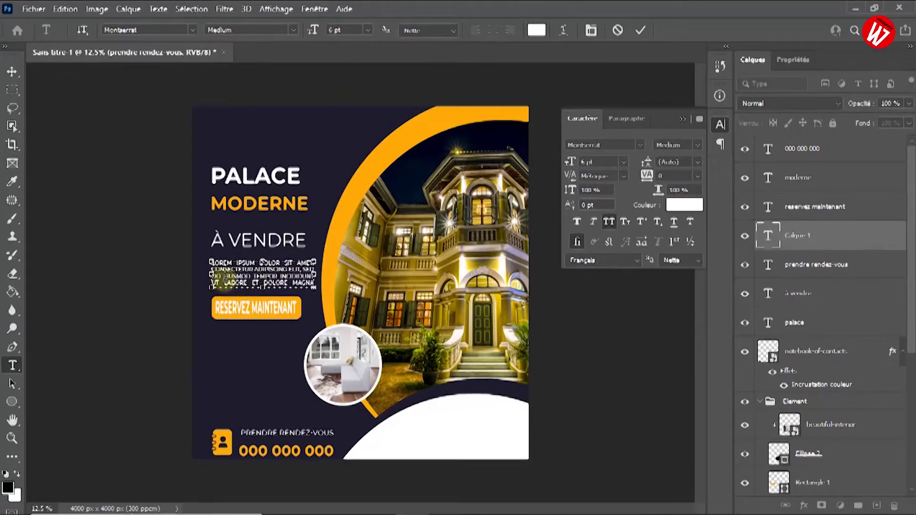
Step: Trim the lorem ipsum paragraph to its first two lines, ending at "consectetur adipiscing elit, sed"
key("BackSpace")
left_click_drag(224, 276, 384, 307)
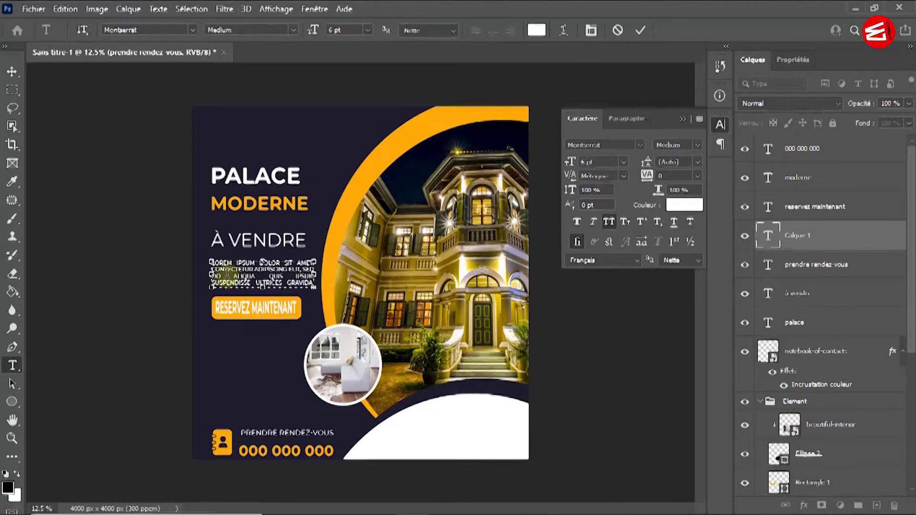
key("BackSpace")
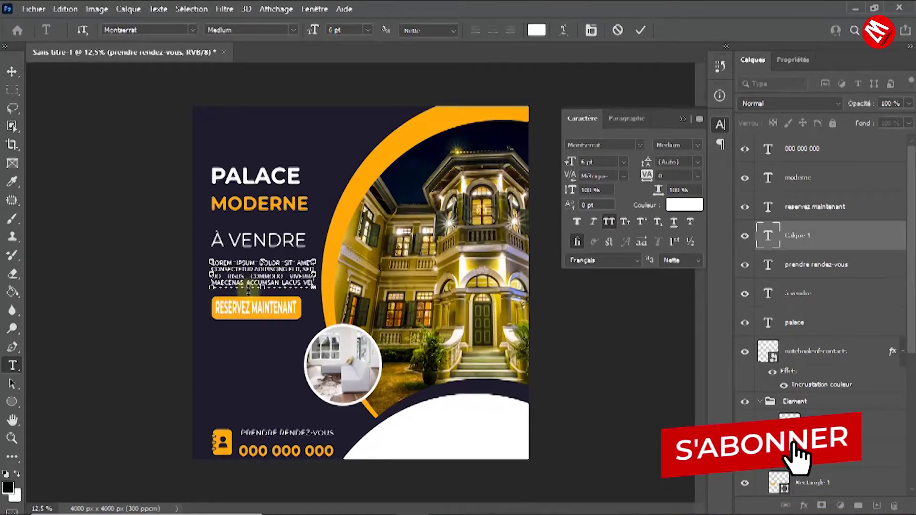
left_click_drag(231, 277, 318, 281)
key("BackSpace")
key("BackSpace")
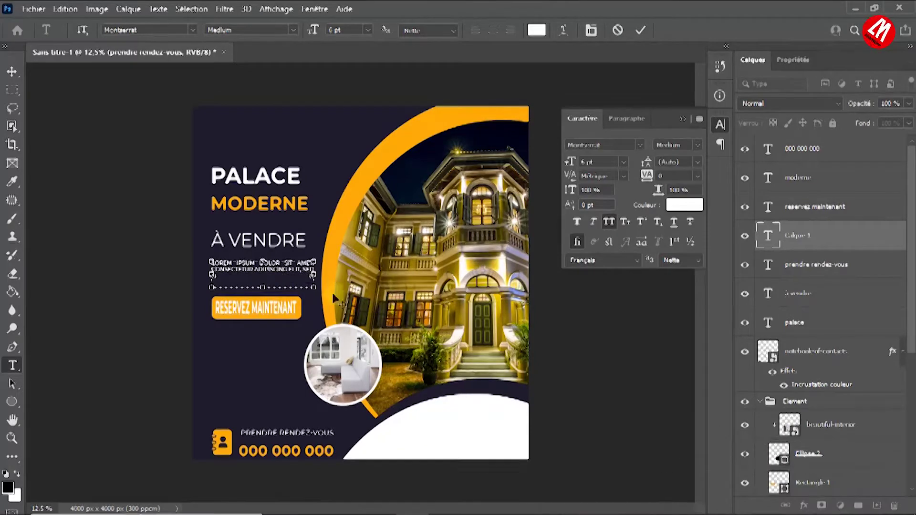
Step: Left-align the lorem ipsum paragraph under À VENDRE and remove the trailing characters after its second line
key("ctrl+a")
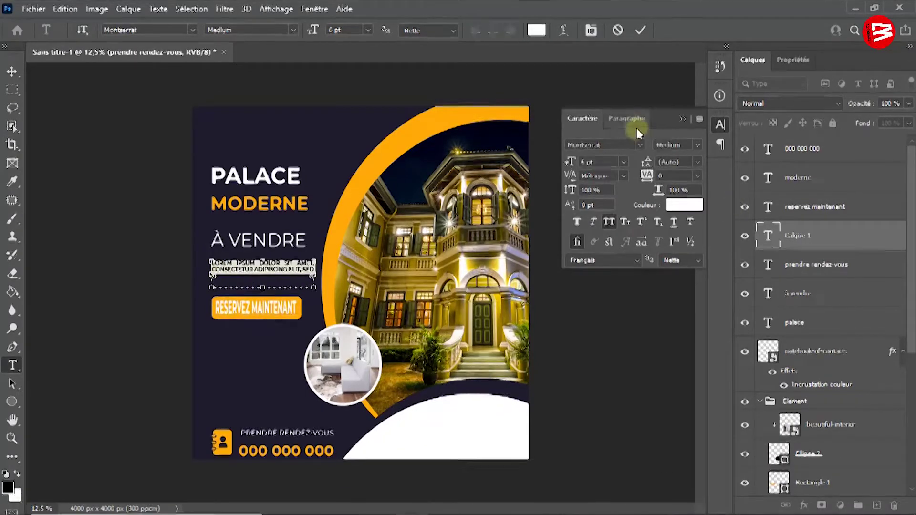
left_click(626, 120)
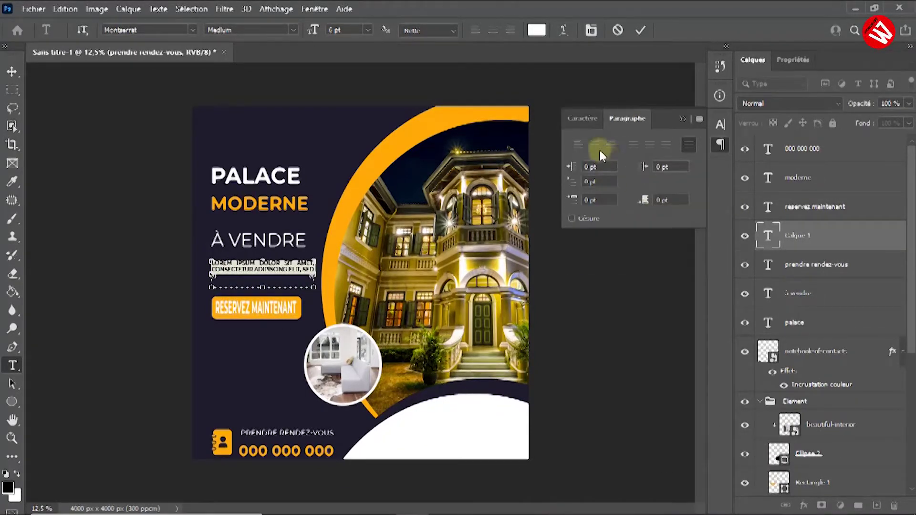
left_click(578, 145)
left_click(273, 279)
key("BackSpace")
key("BackSpace")
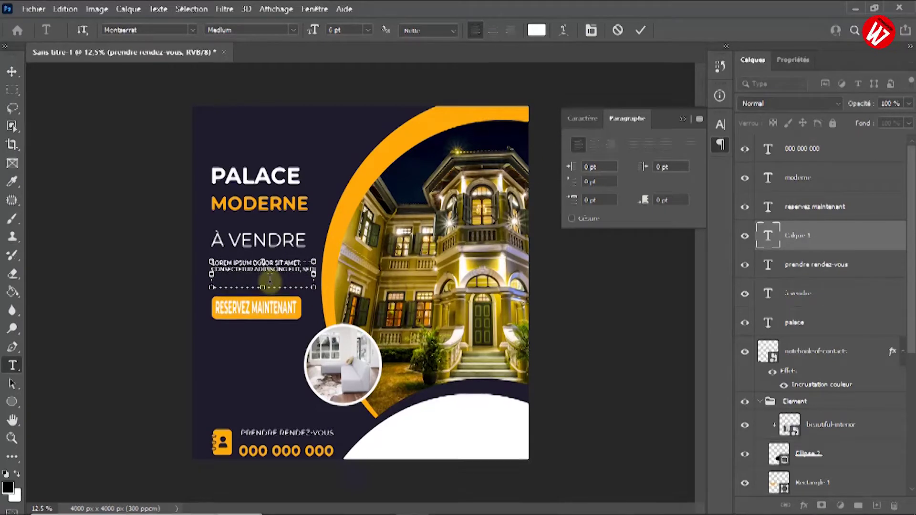
Step: Raise À VENDRE closer to MODERNE and nudge the lorem ipsum paragraph to align with the titles
left_click(12, 71)
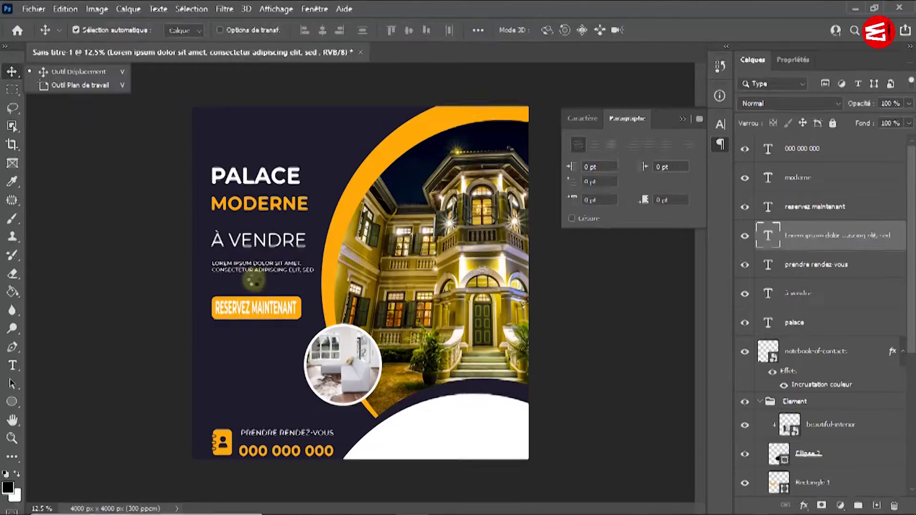
mouse_move(247, 269)
left_mouse_down()
mouse_move(243, 238)
mouse_move(234, 268)
left_mouse_up()
left_click(272, 373)
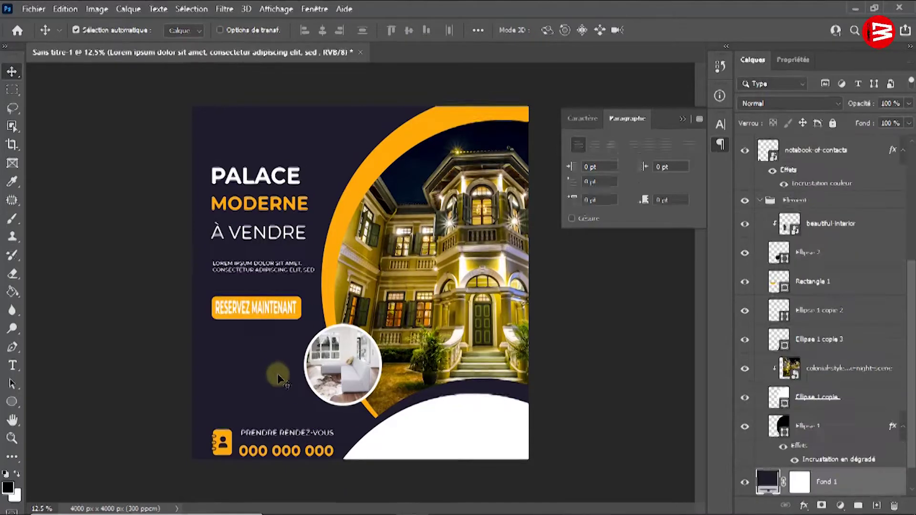
Step: Lock the white ellipse layer and draw a rectangle about 624 × 232 px inside the upper part of the white area
left_click(551, 432)
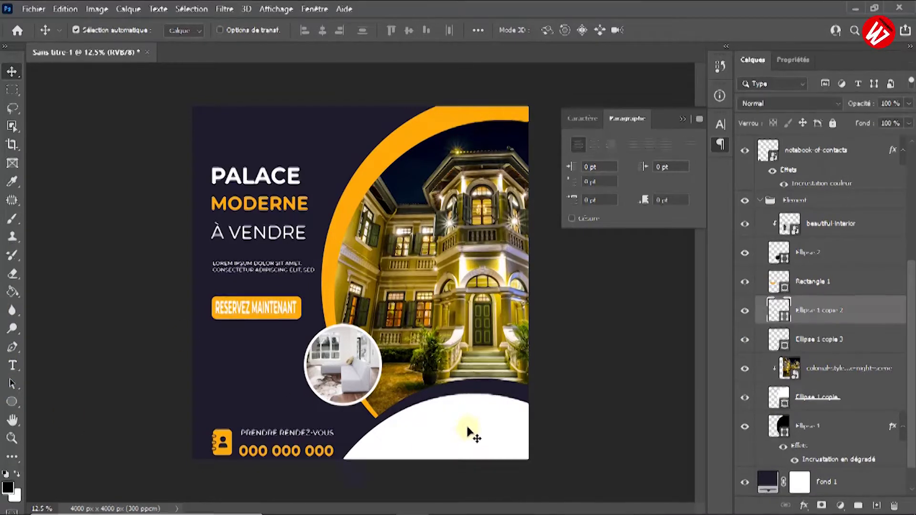
right_click(14, 402)
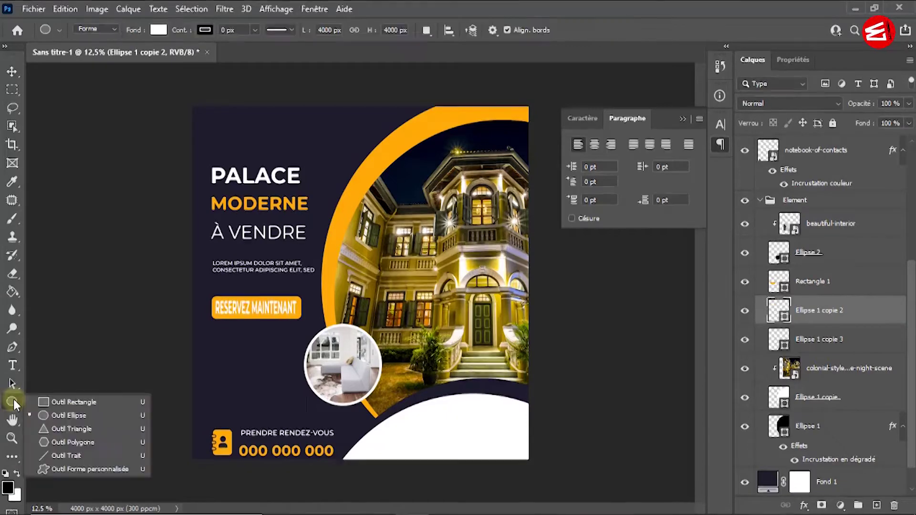
left_click(76, 402)
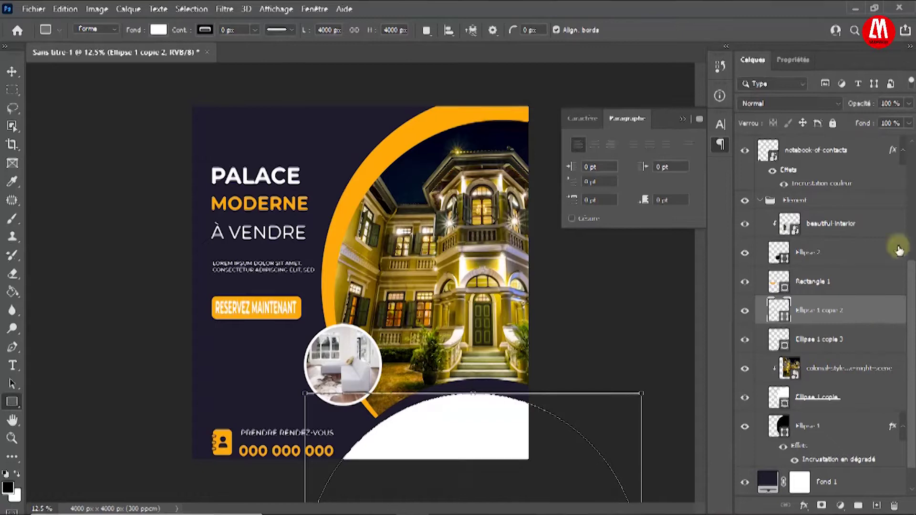
left_click(833, 124)
left_click_drag(456, 405, 508, 424)
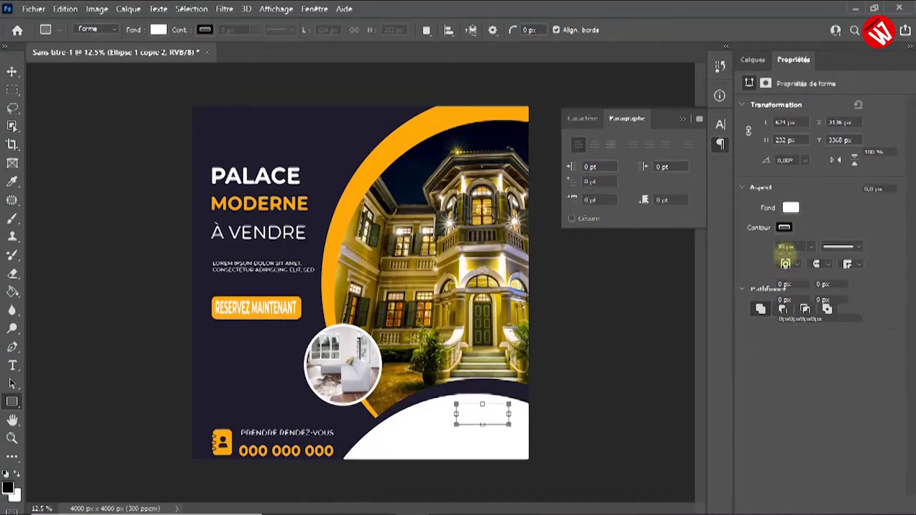
Step: Round the new rectangle's corners to 100 px and fill it with the flyer's orange
left_click(785, 286)
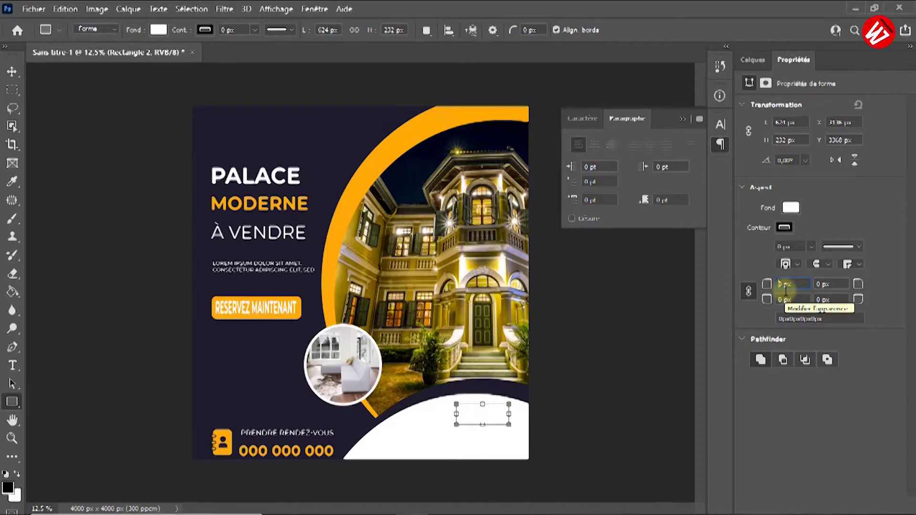
type("10")
key("Return")
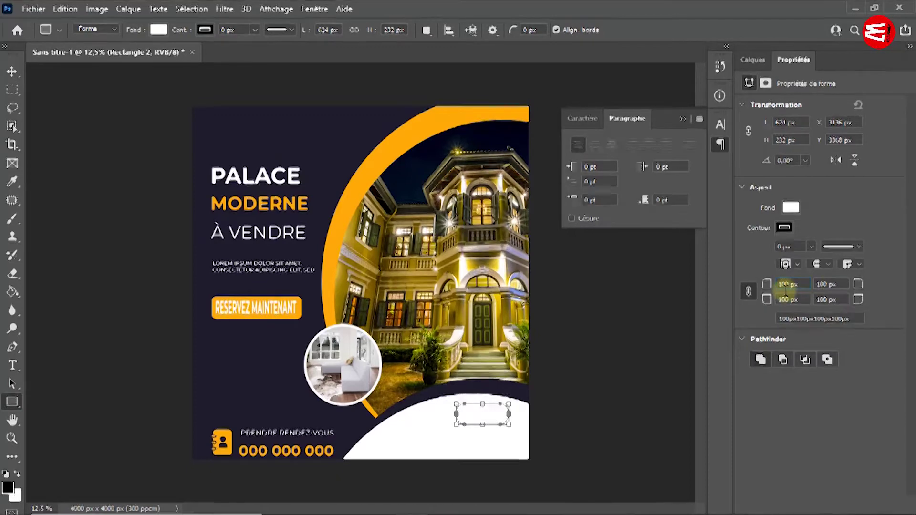
left_click(791, 208)
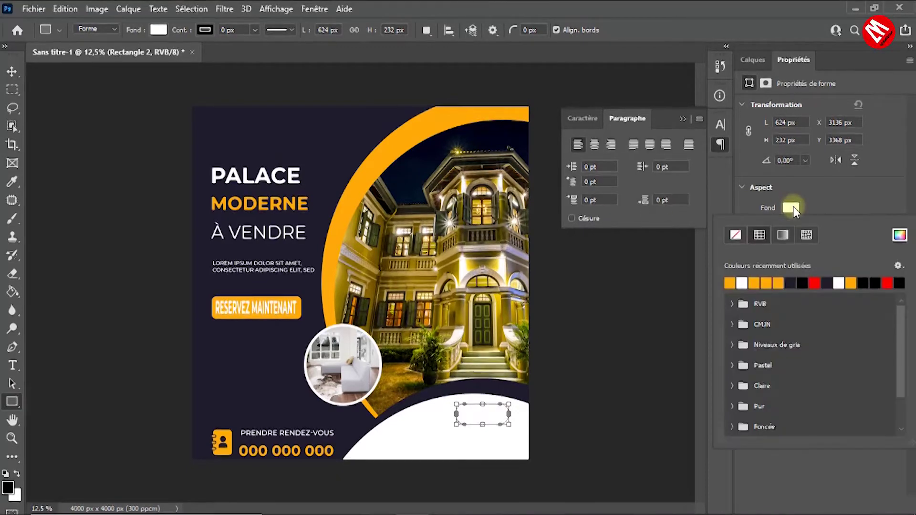
left_click(730, 282)
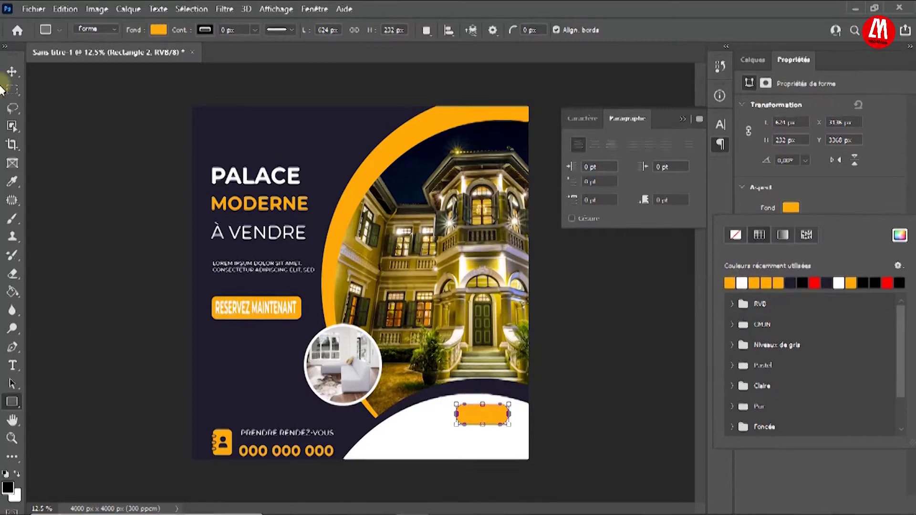
left_click(19, 75)
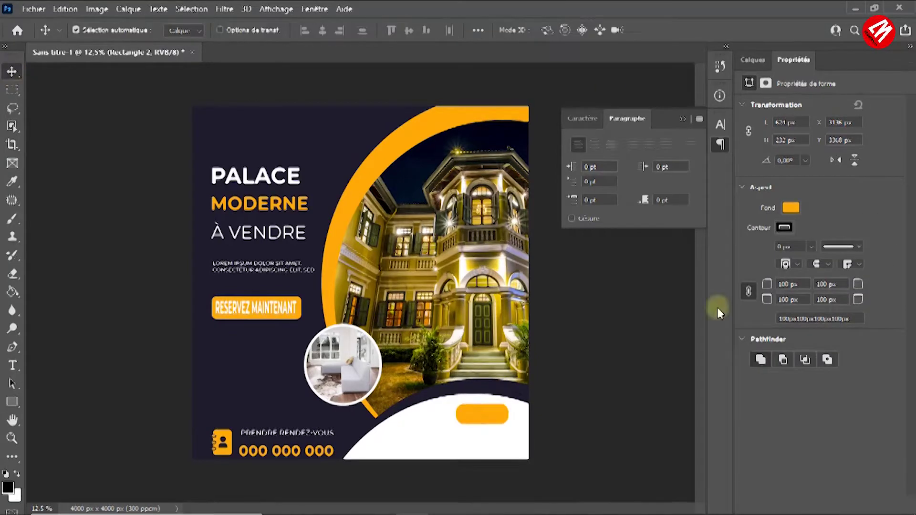
Step: Duplicate the À VENDRE text, place the copy below the RESERVEZ MAINTENANT button and change it to VISITEZ
left_click(752, 62)
scroll(831, 317, "up", 4)
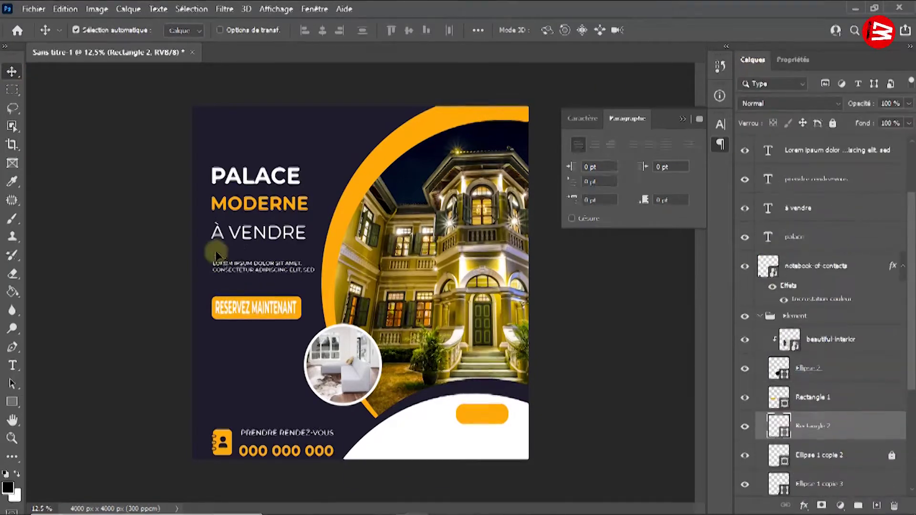
left_click(259, 237)
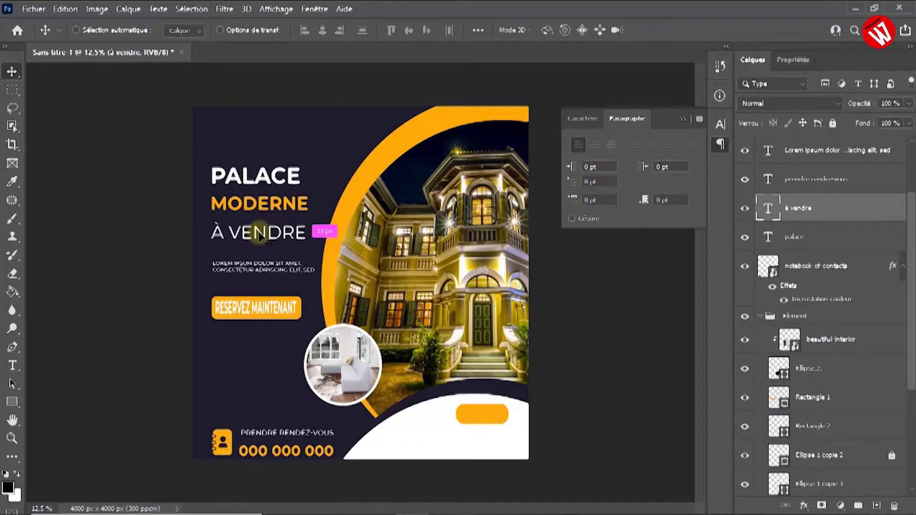
key("ctrl+j")
left_click_drag(262, 237, 261, 378)
double_click(262, 379)
type("VISITE")
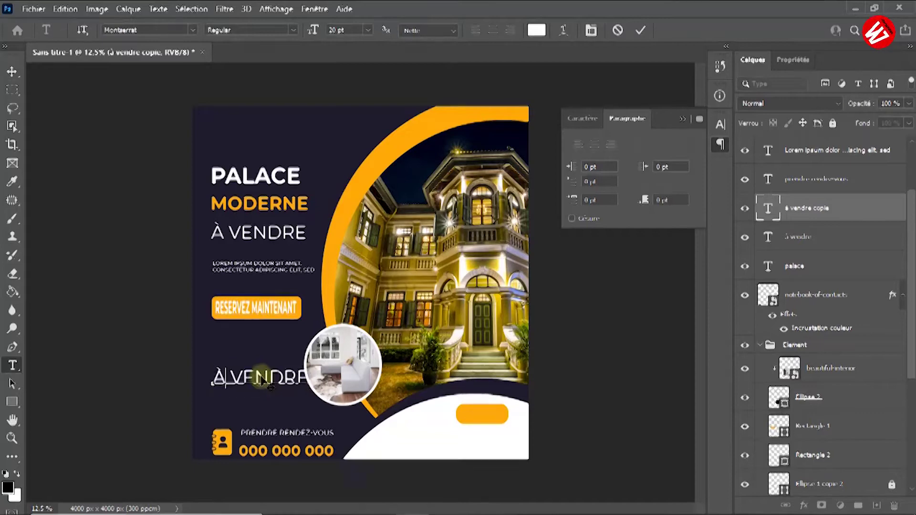
type("Z")
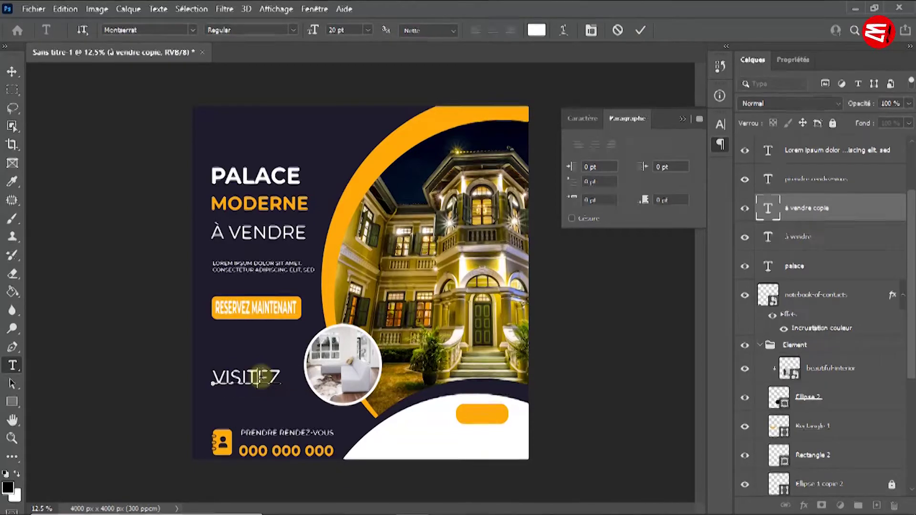
Step: Set VISITEZ to 11 pt Montserrat Bold and place it on the orange rounded rectangle in the white area
key("ctrl+a")
left_click(366, 28)
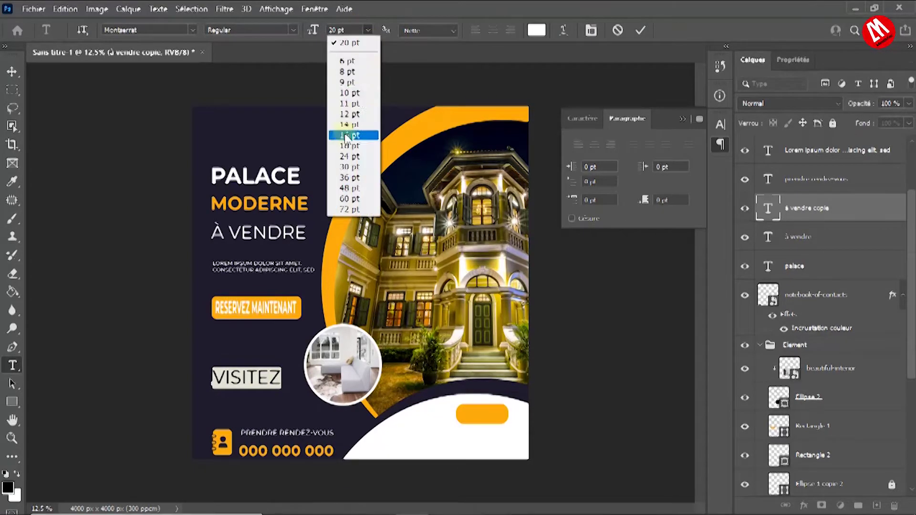
left_click(356, 115)
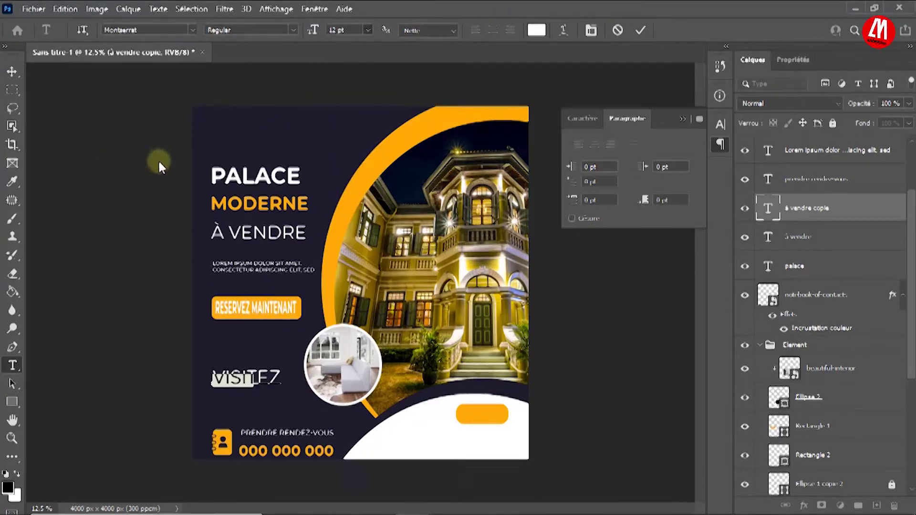
left_click(366, 29)
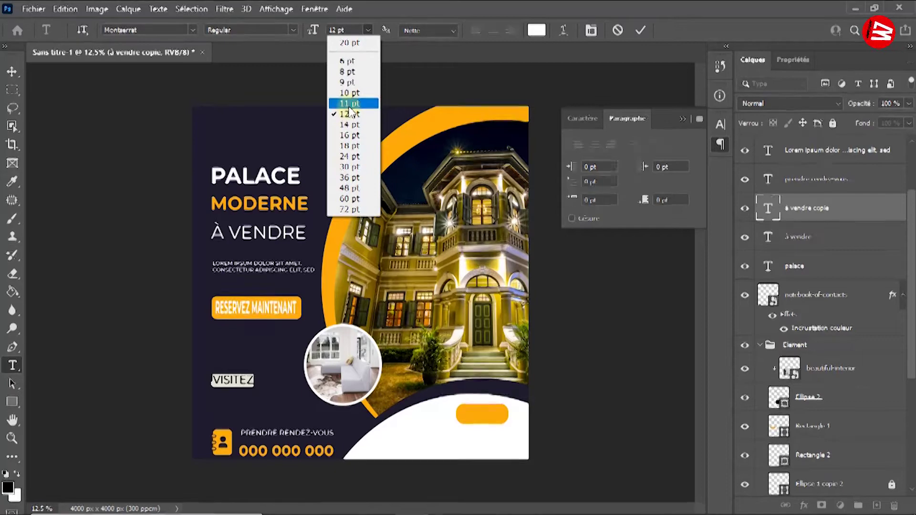
left_click(349, 104)
left_click(291, 30)
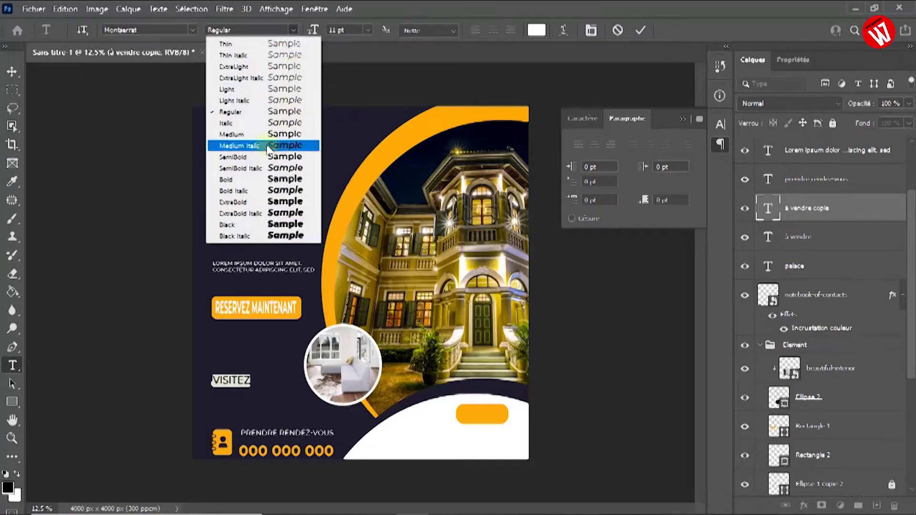
left_click(241, 179)
left_click(12, 71)
left_click_drag(232, 381, 478, 415)
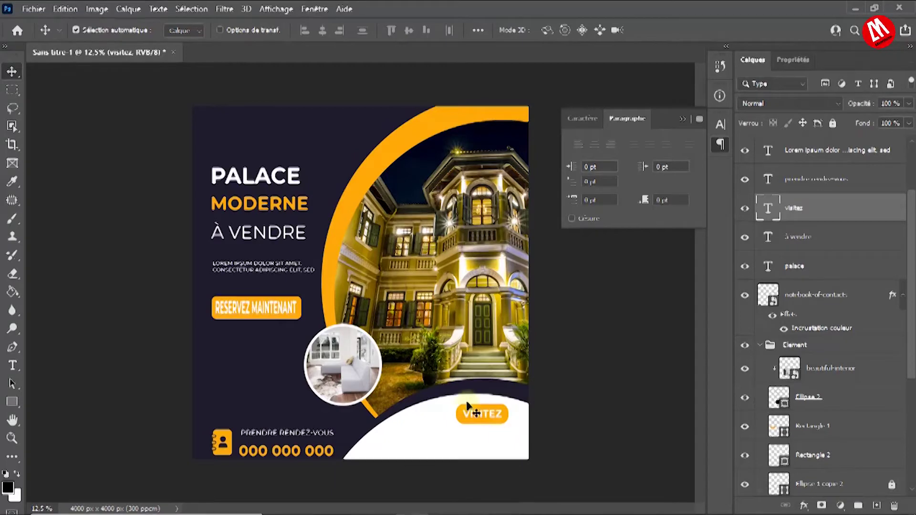
scroll(492, 443, "up", 5)
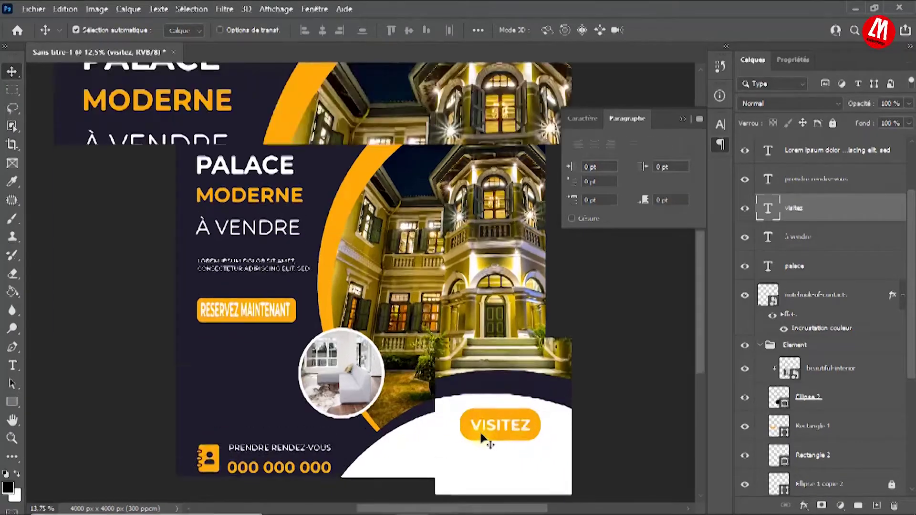
scroll(518, 446, "up", 1)
scroll(512, 436, "up", 6)
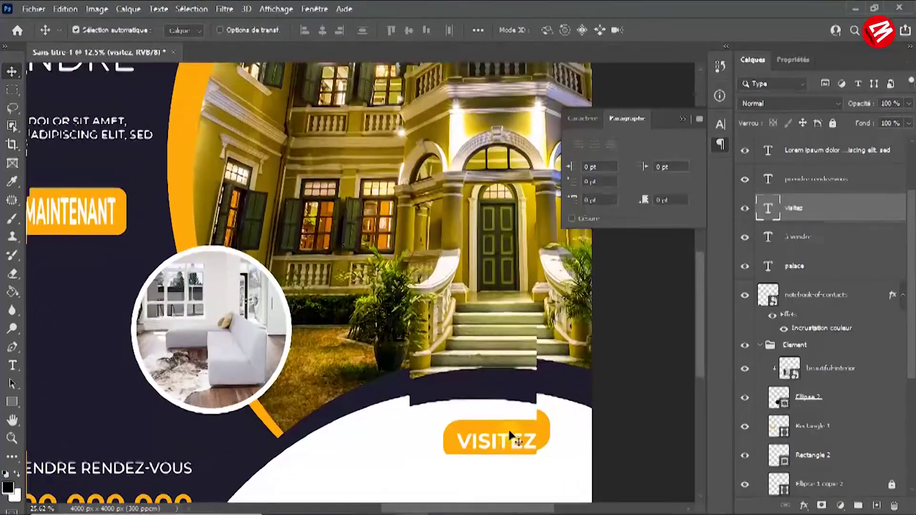
scroll(647, 377, "up", 1)
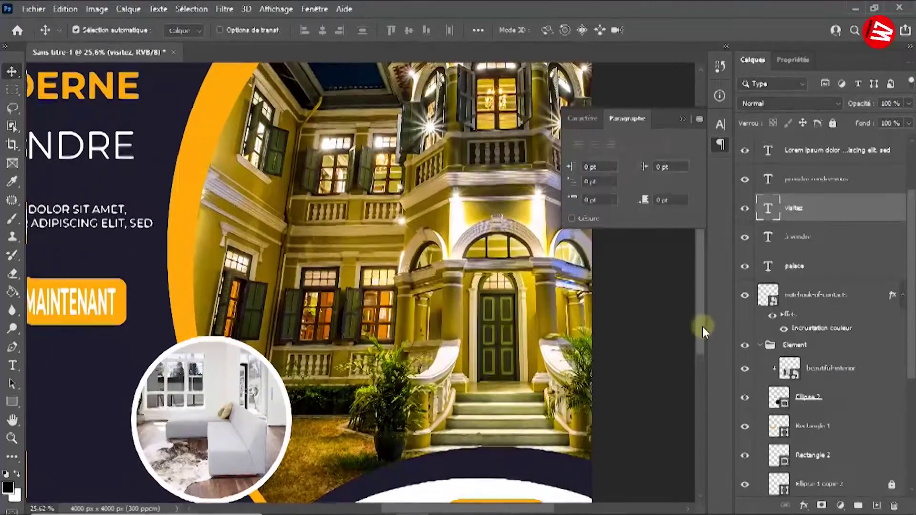
scroll(653, 353, "down", 5)
left_click_drag(523, 311, 512, 328)
key("ctrl+j")
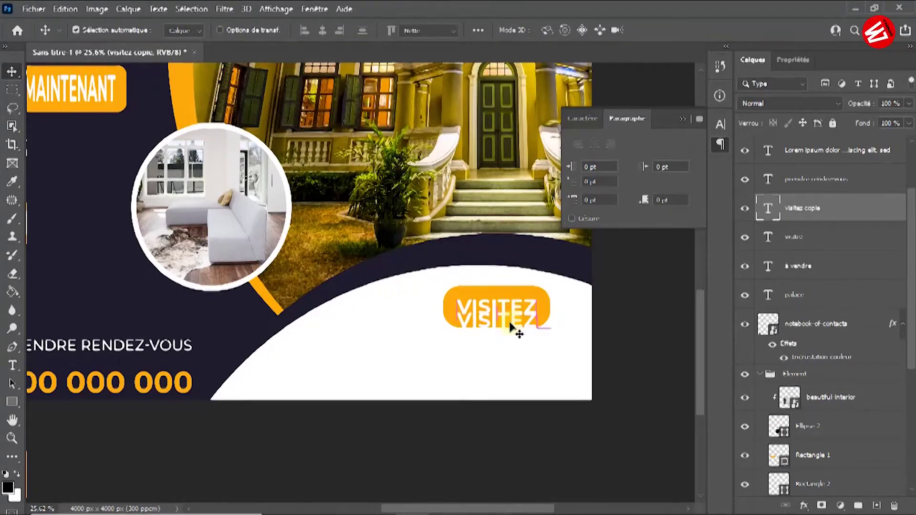
double_click(517, 328)
type("www.")
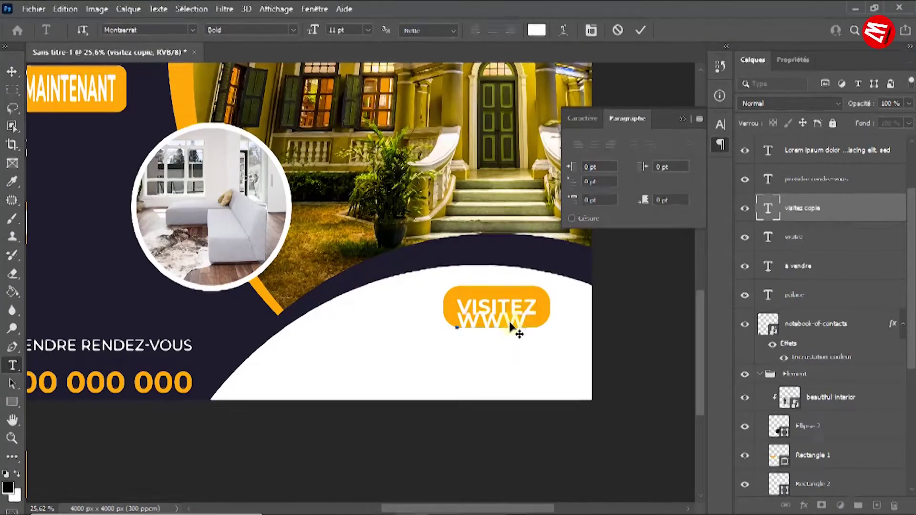
type("monsi")
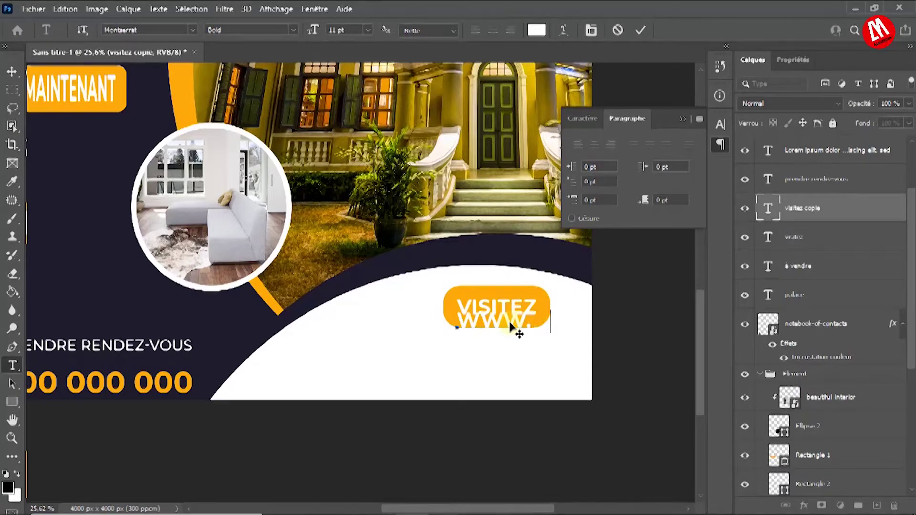
type("te.co")
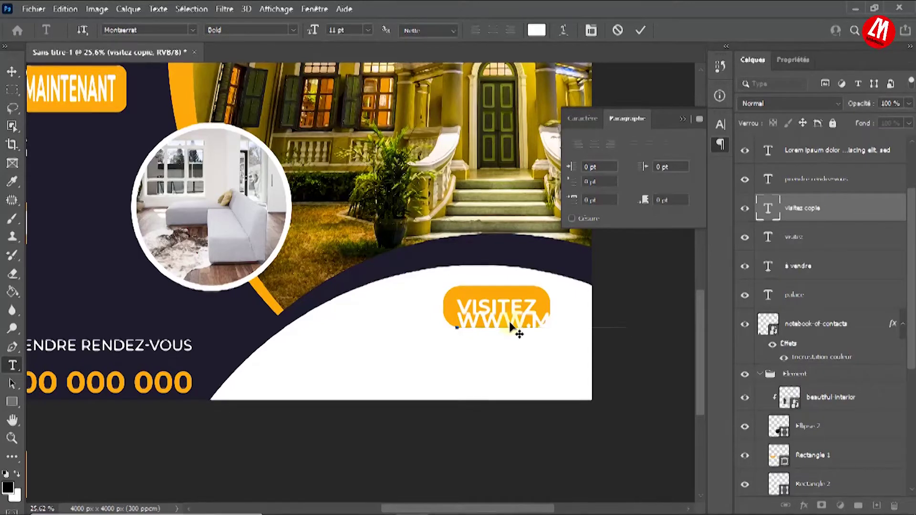
type("m")
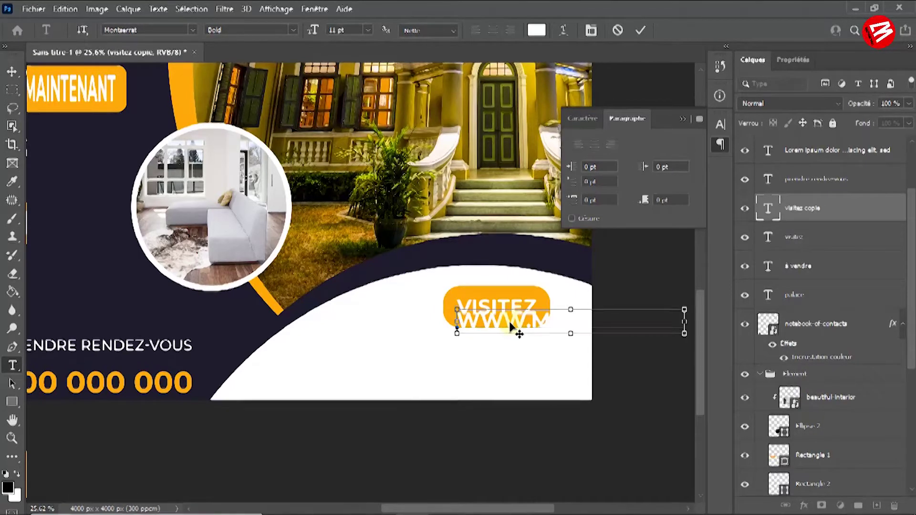
Step: Turn off all caps for the website address and colour it with the dark navy sampled from the flyer background
key("ctrl+a")
left_click(590, 122)
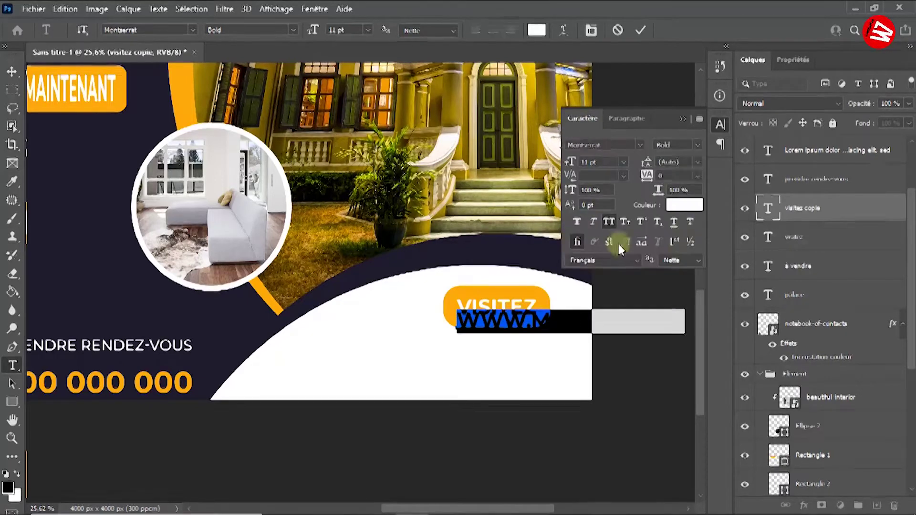
left_click(610, 222)
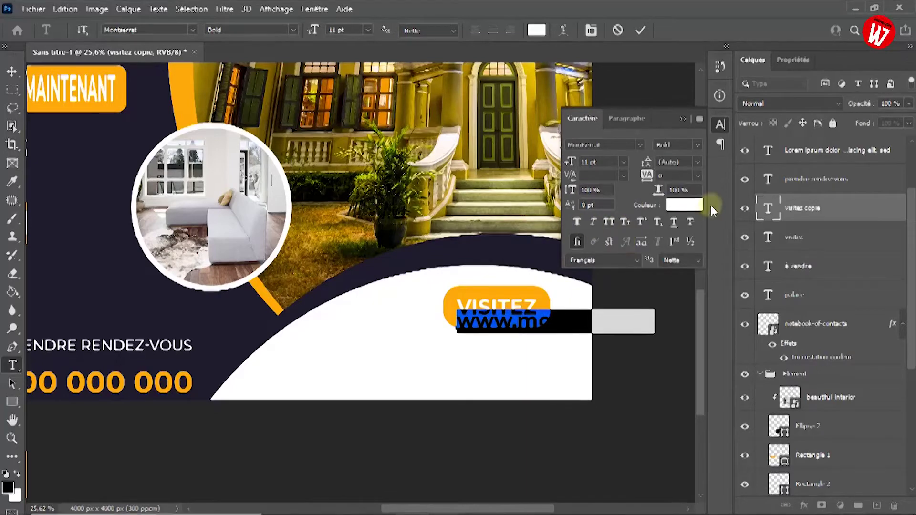
left_click(684, 205)
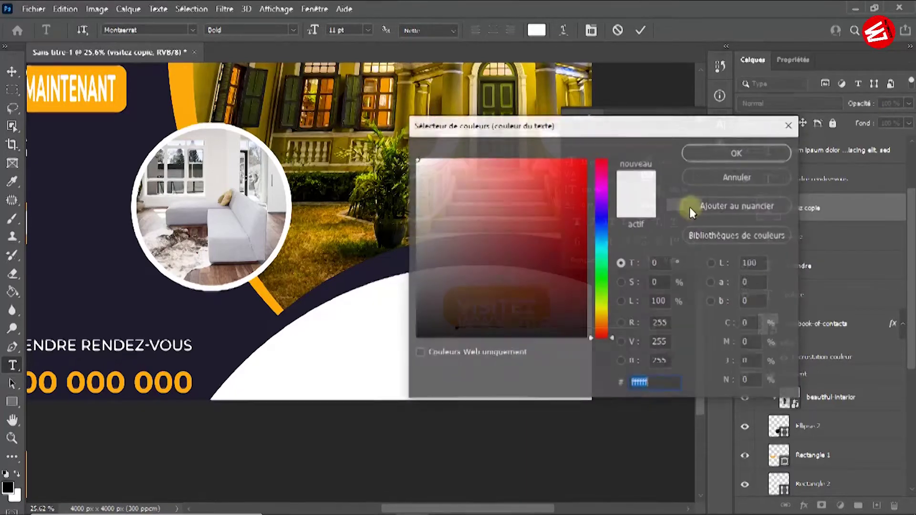
left_click(227, 329)
key("Return")
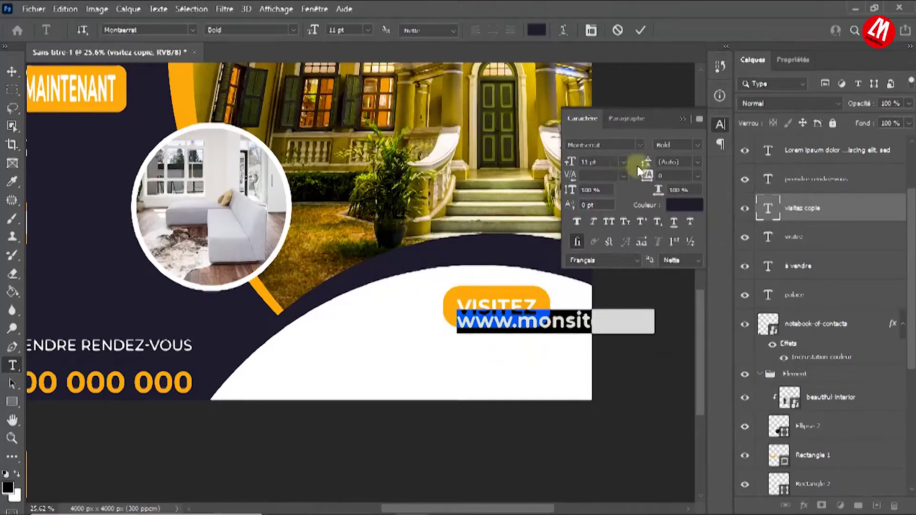
Step: Set the website address to 10 pt and move it below the orange VISITEZ button in the white area
left_click(623, 162)
left_click(602, 225)
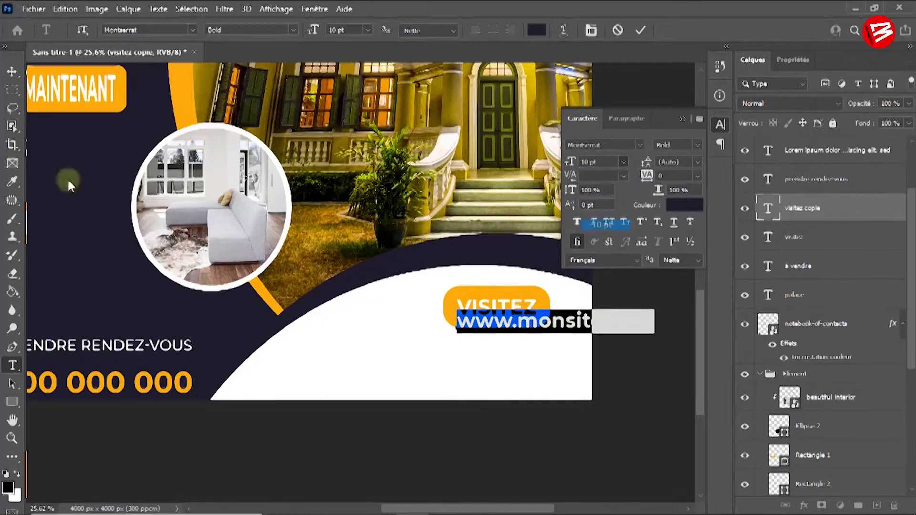
left_click(12, 71)
left_click_drag(571, 324, 479, 352)
double_click(465, 362)
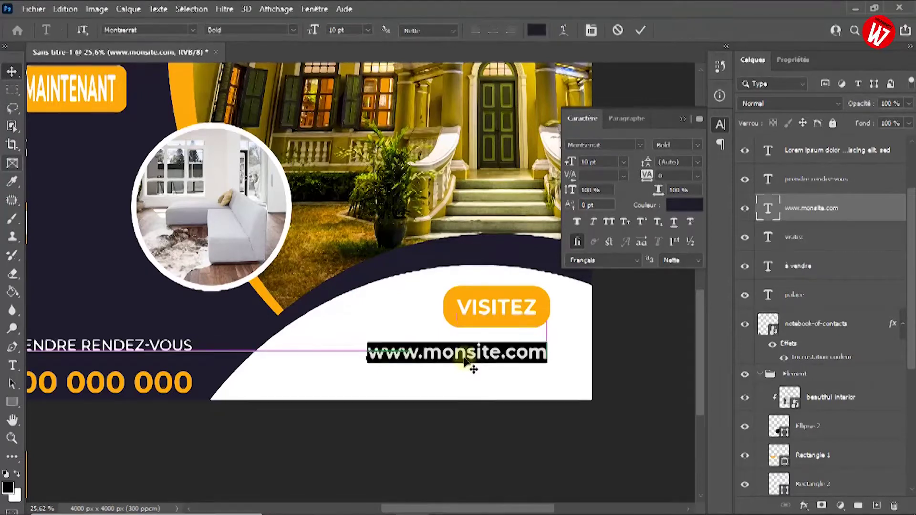
left_click(286, 29)
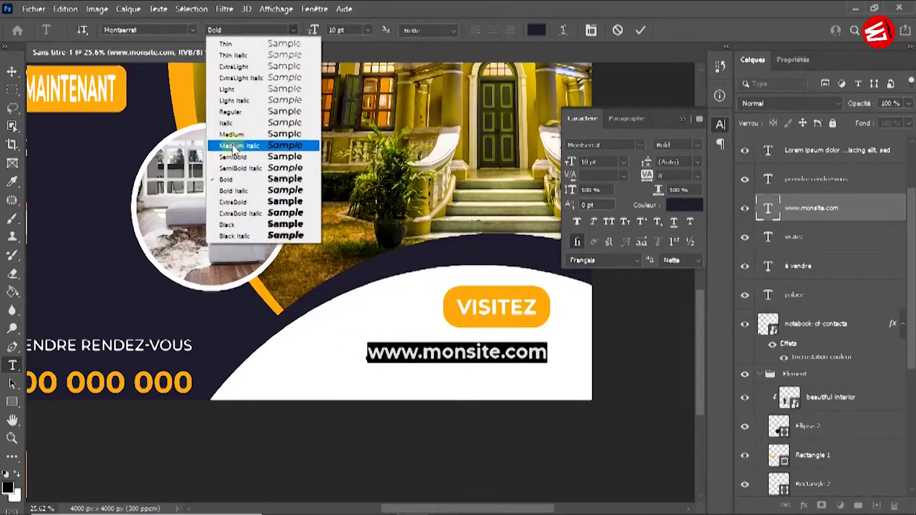
left_click(231, 134)
left_click(14, 71)
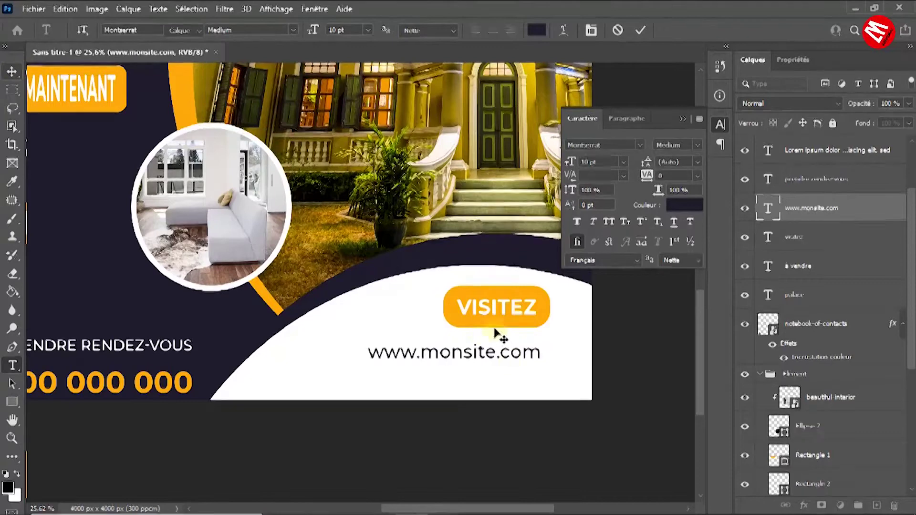
left_click_drag(529, 356, 535, 358)
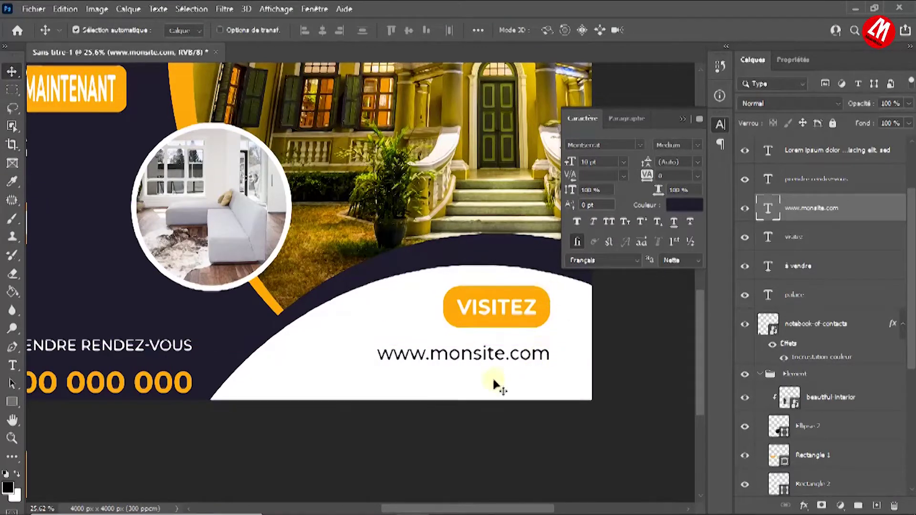
Step: Move the RESERVEZ MAINTENANT text and its orange button lower to widen the gap below the description
scroll(358, 305, "down", 2)
scroll(361, 303, "down", 2)
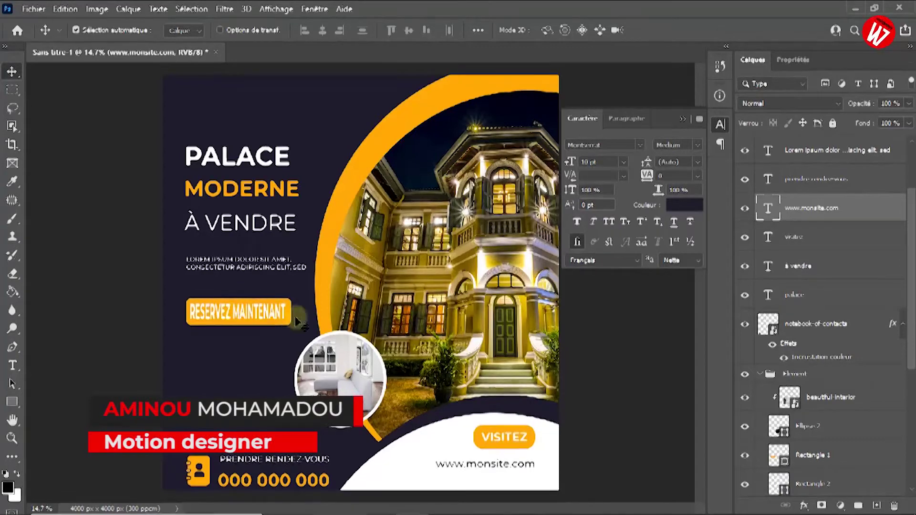
left_click_drag(244, 316, 230, 340)
scroll(430, 303, "down", 2)
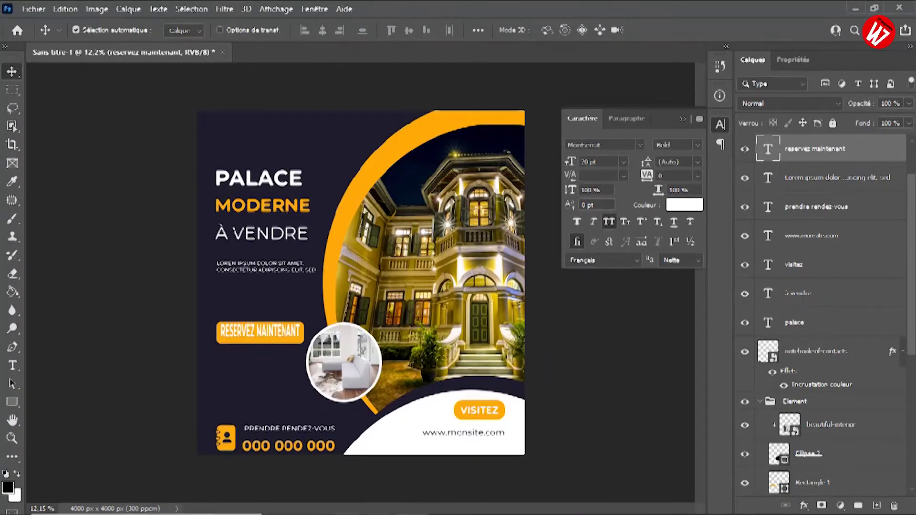
Step: Import the white Adobe motion logo file from the file explorer into the flyer
mouse_move(374, 513)
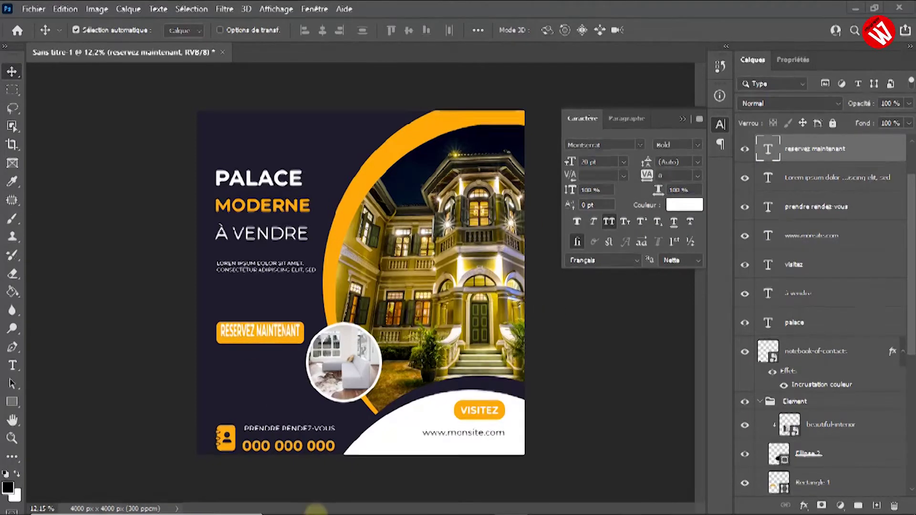
mouse_move(444, 456)
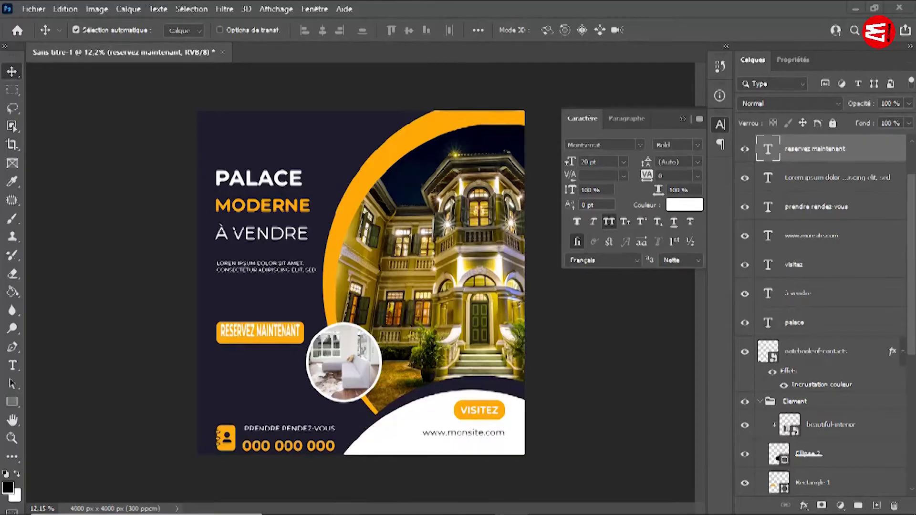
left_click(436, 485)
left_click_drag(806, 105, 271, 131)
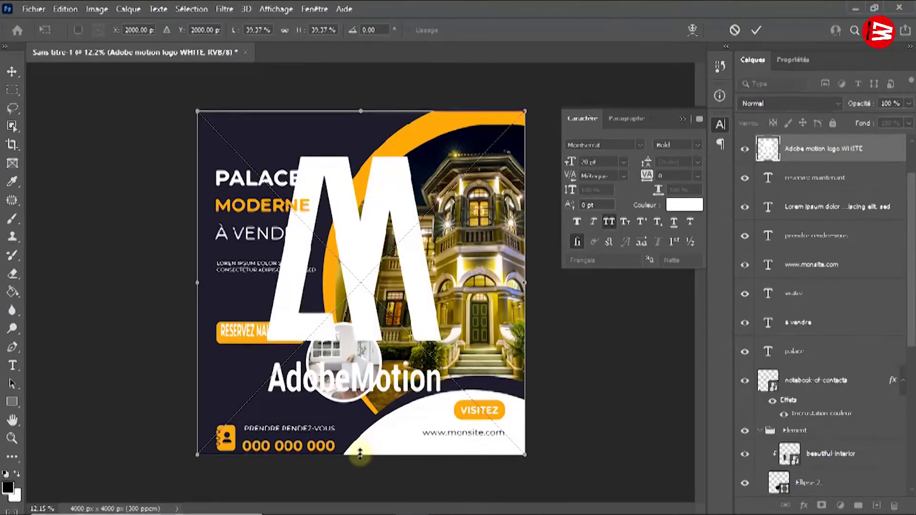
Step: Shrink the placed logo to a small mark and position it above the PALACE title, aligned with the title's left edge
left_click_drag(360, 454, 335, 151)
left_click_drag(355, 122, 224, 136)
key("Return")
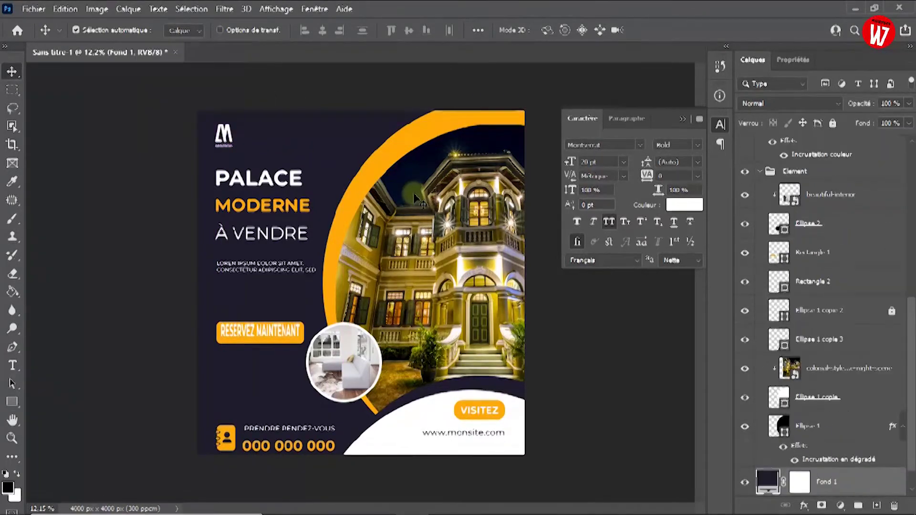